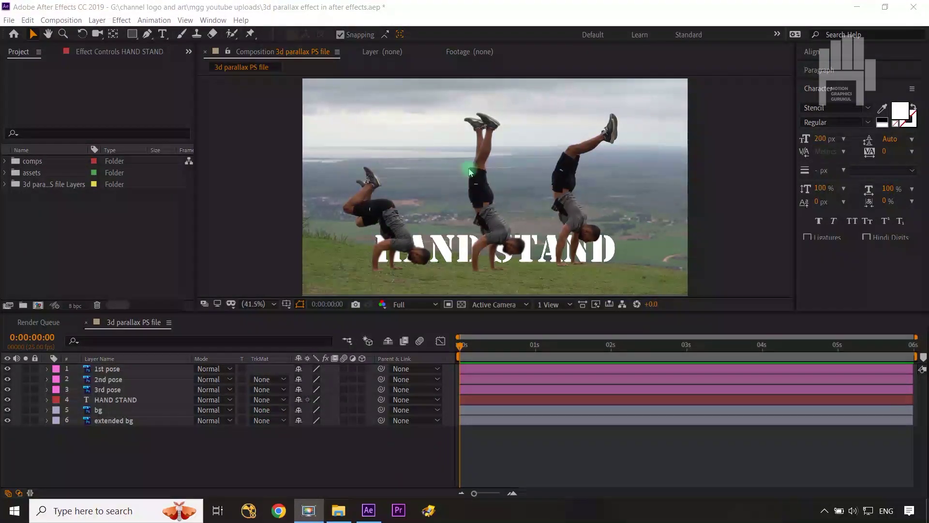
- Solo the layers one after another from extended bg up to 1st pose to examine the composite, and turn all solos off
click(57, 390)
click(128, 369)
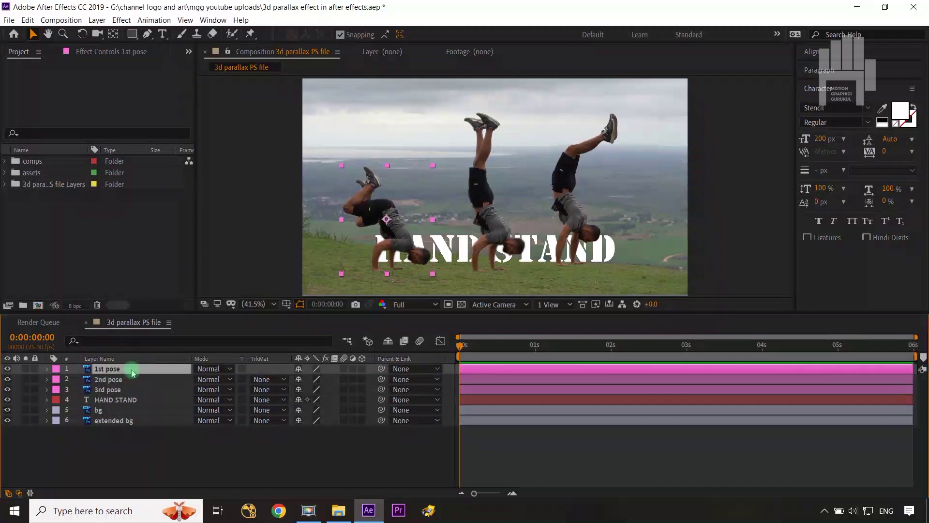
click(124, 420)
click(25, 420)
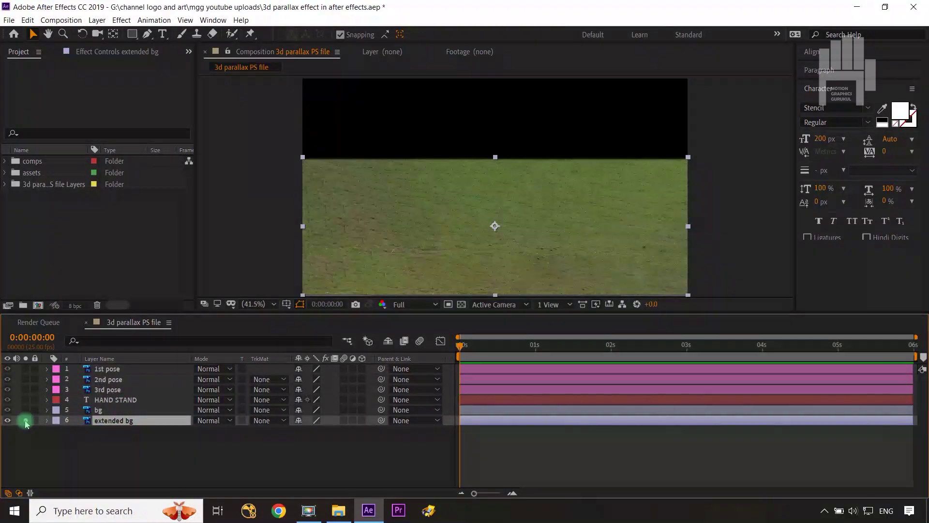
click(25, 410)
click(25, 400)
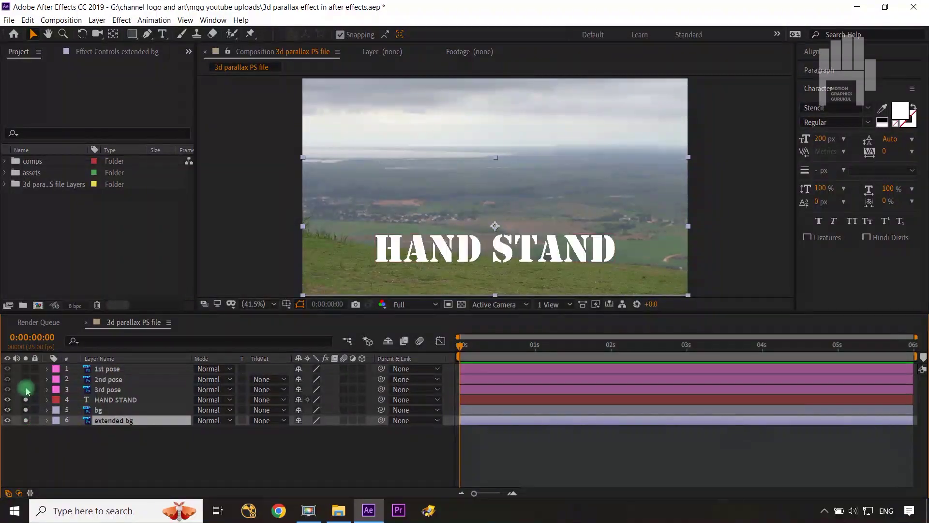
click(26, 389)
click(26, 379)
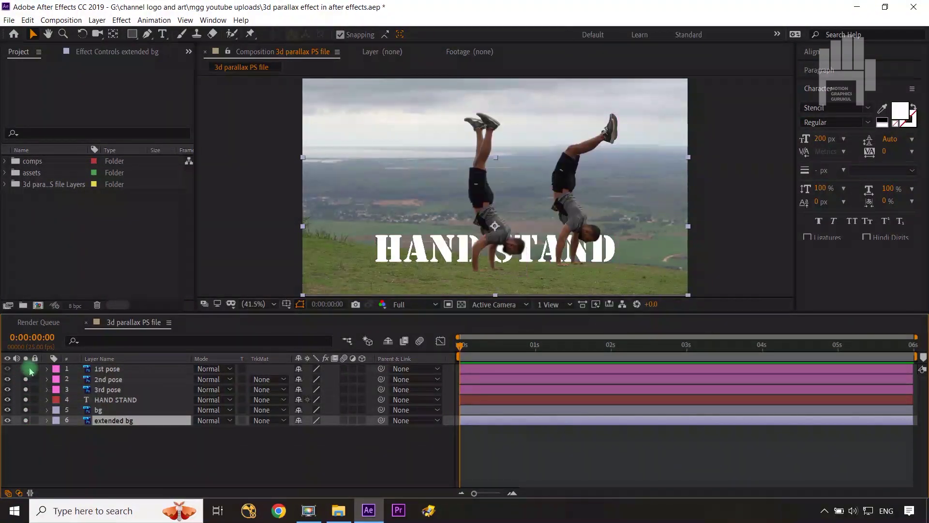
click(26, 368)
drag(28, 371, 81, 448)
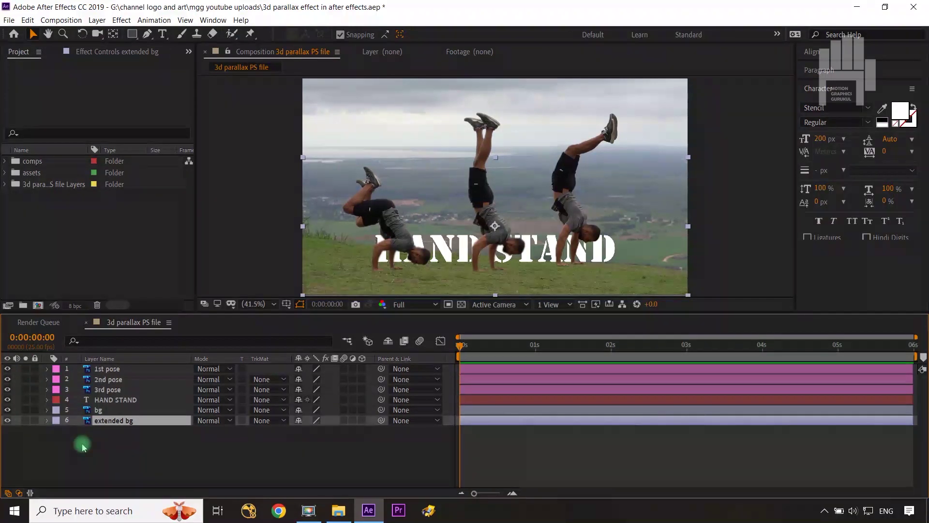
- Expand the assets folder and preview each of its hand stand images, comparing the two background frames
click(6, 179)
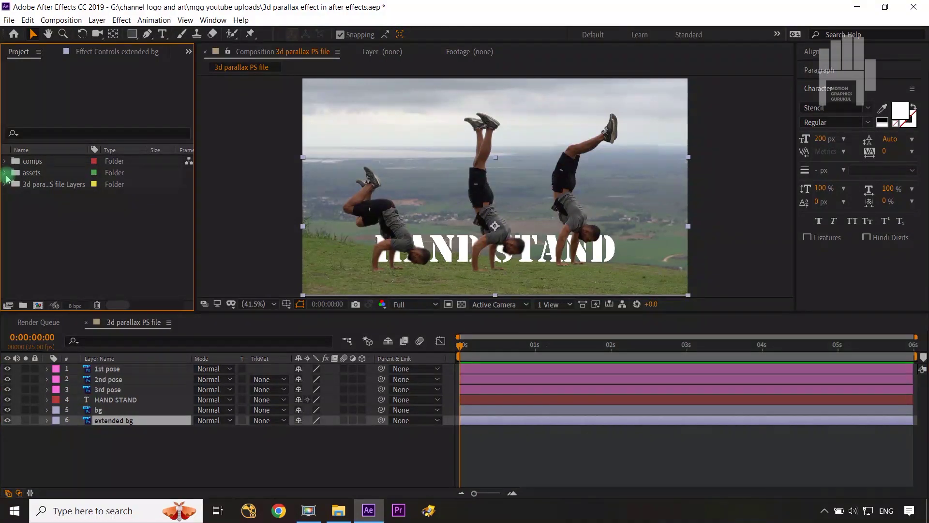
click(6, 173)
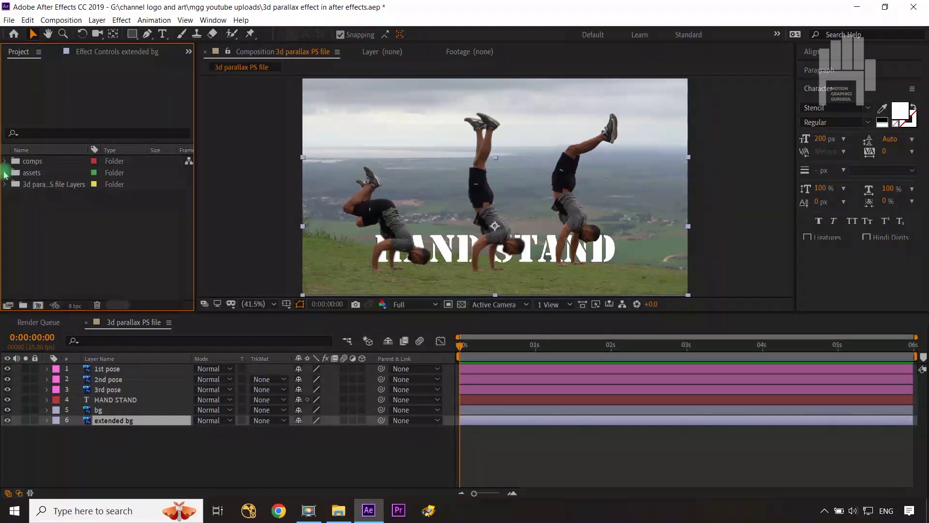
click(61, 186)
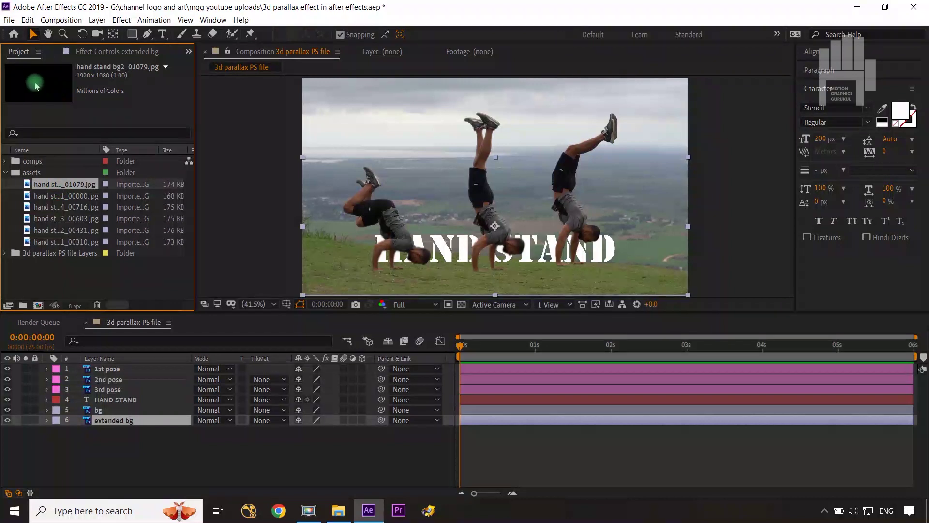
click(51, 197)
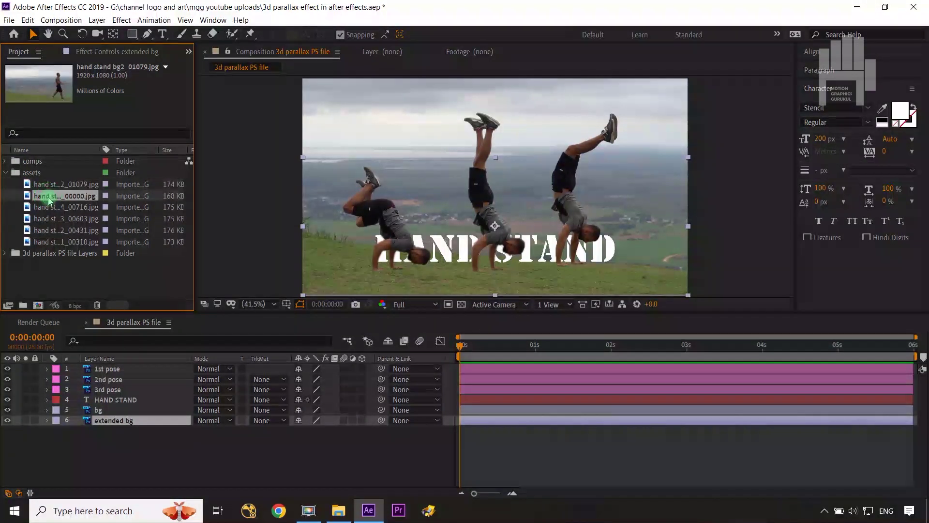
click(57, 207)
click(58, 219)
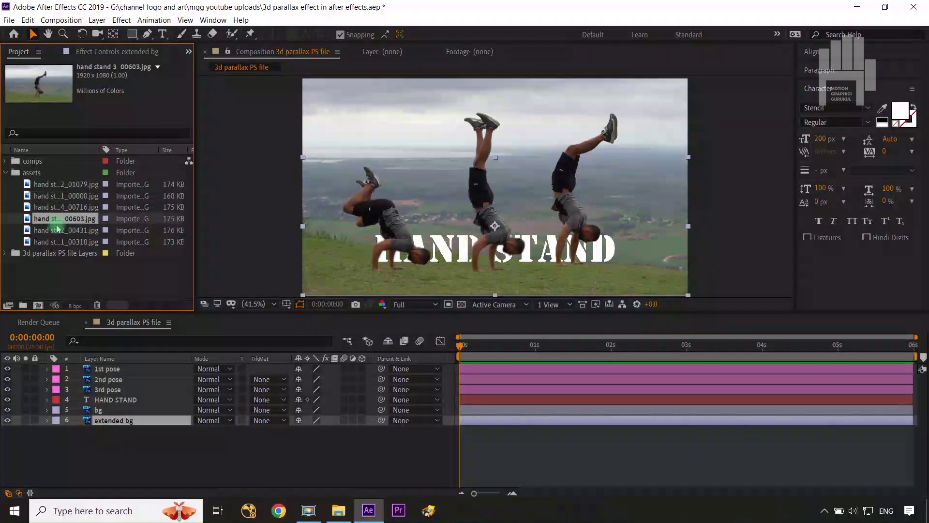
click(59, 230)
click(59, 242)
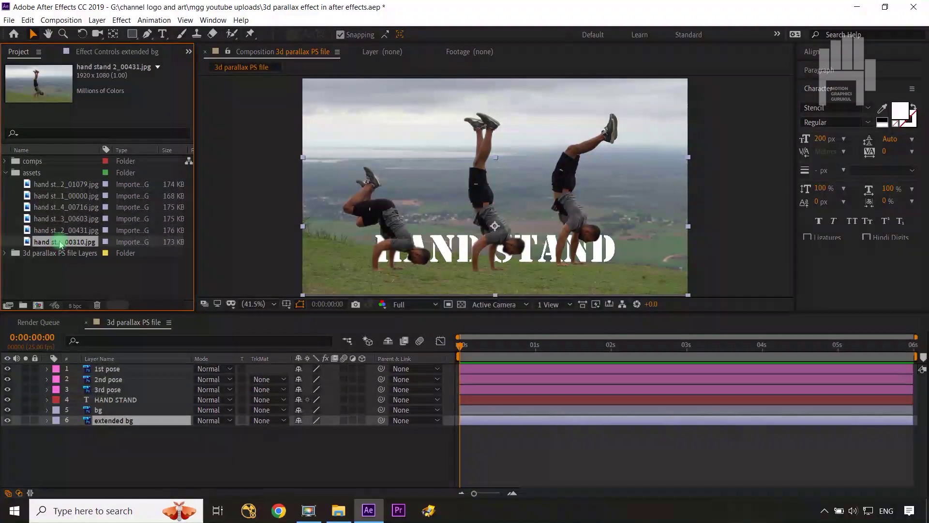
click(77, 185)
click(80, 196)
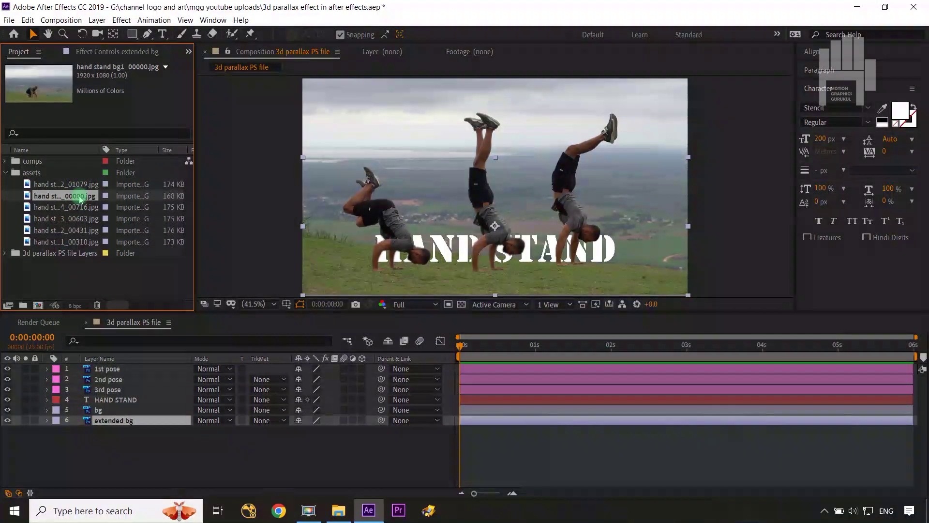
click(76, 184)
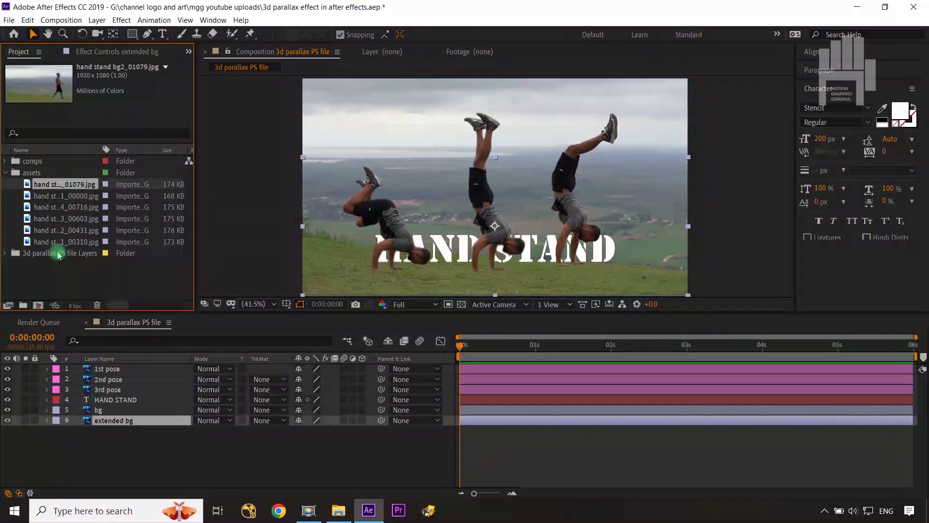
- Create a composition from the hand stand bg1_00000 image and add hand stand bg2_01079.jpg beneath it
click(70, 197)
drag(70, 196, 38, 305)
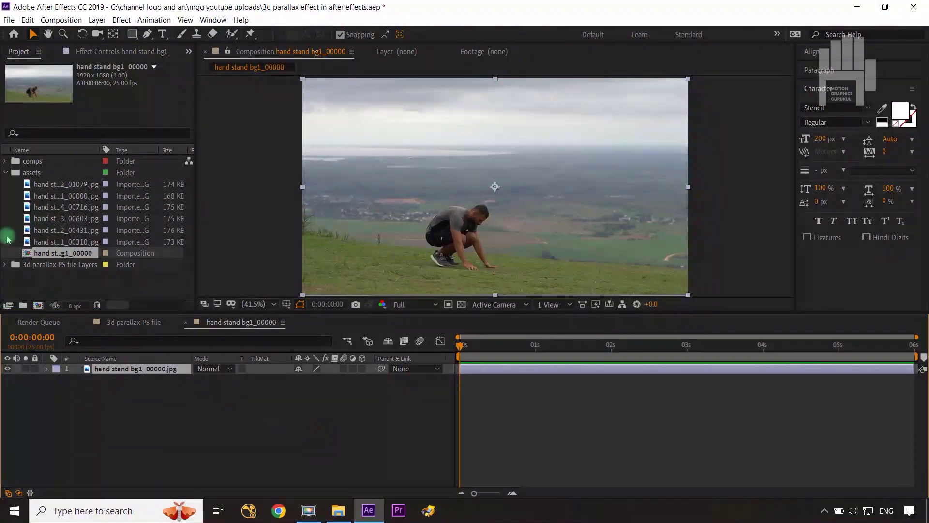
click(58, 183)
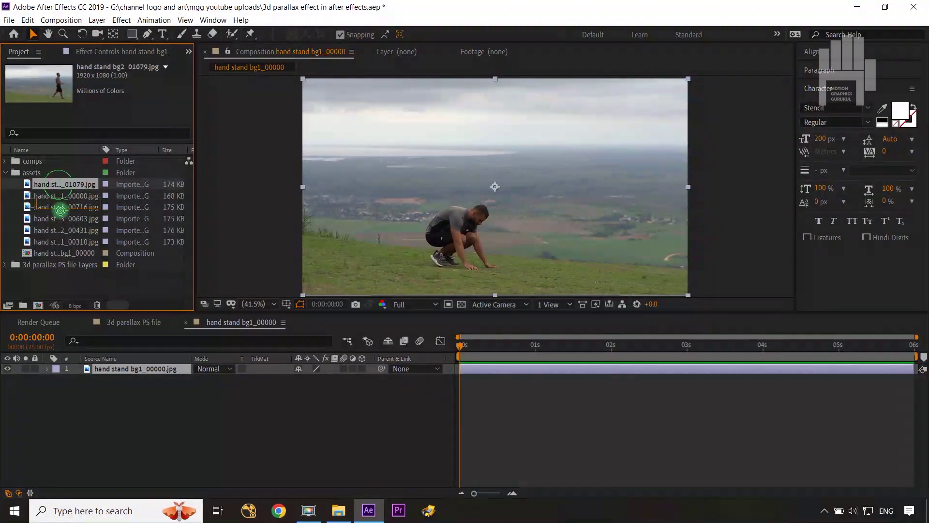
drag(60, 210, 132, 390)
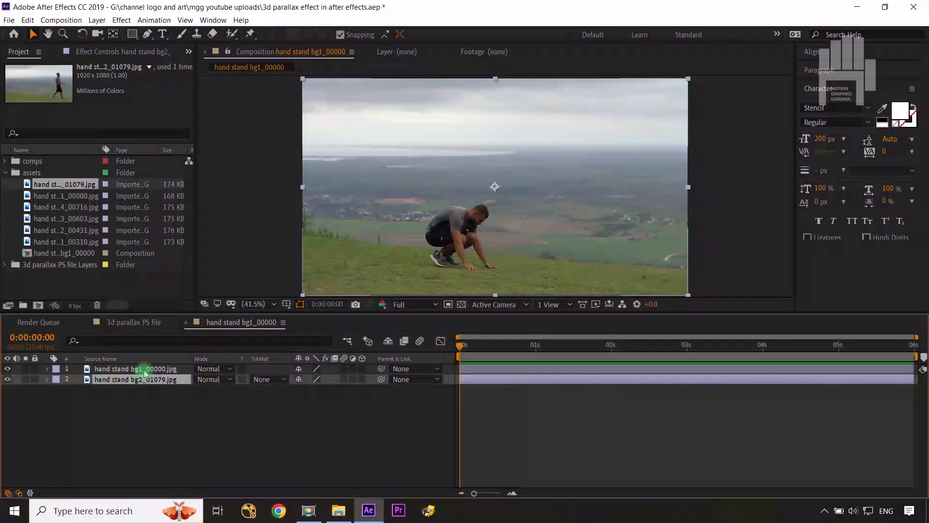
- Check the lower background by briefly hiding the hand stand bg1_00000.jpg layer, and lower that upper layer's opacity to 70%
click(8, 369)
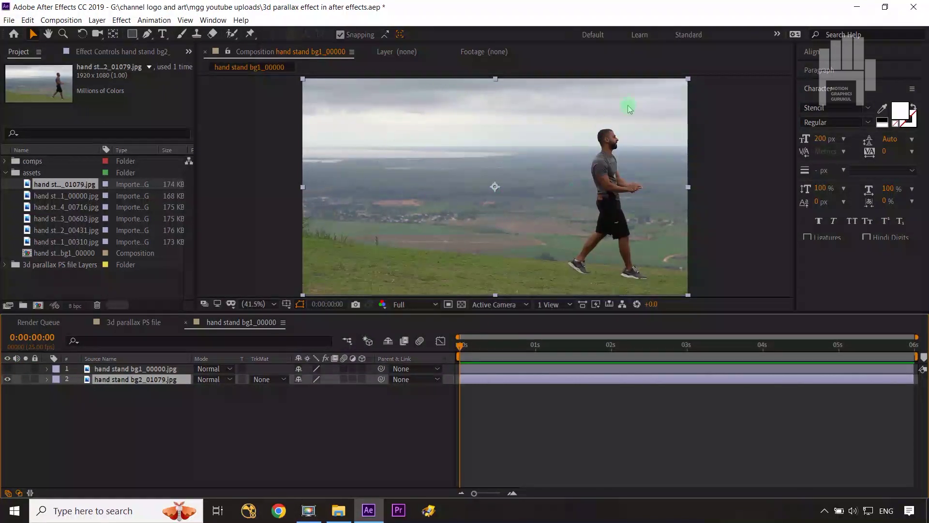
click(7, 369)
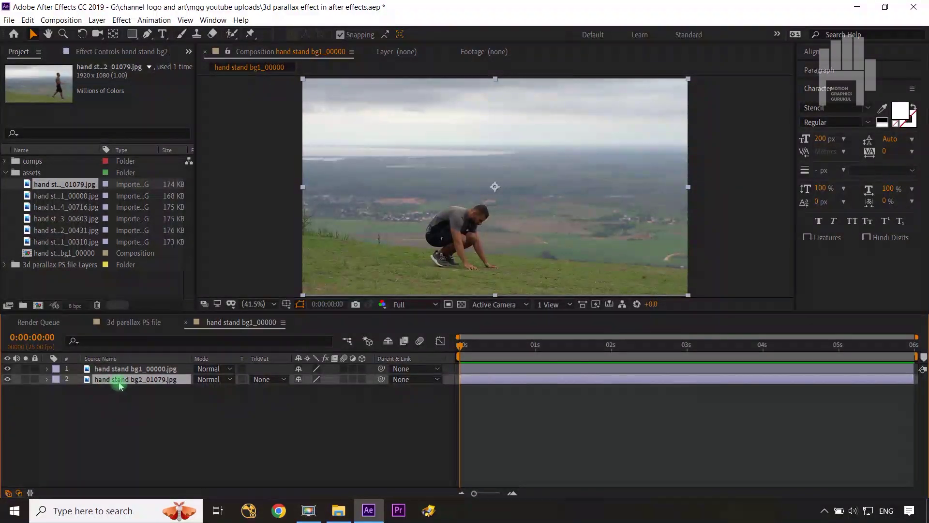
click(142, 371)
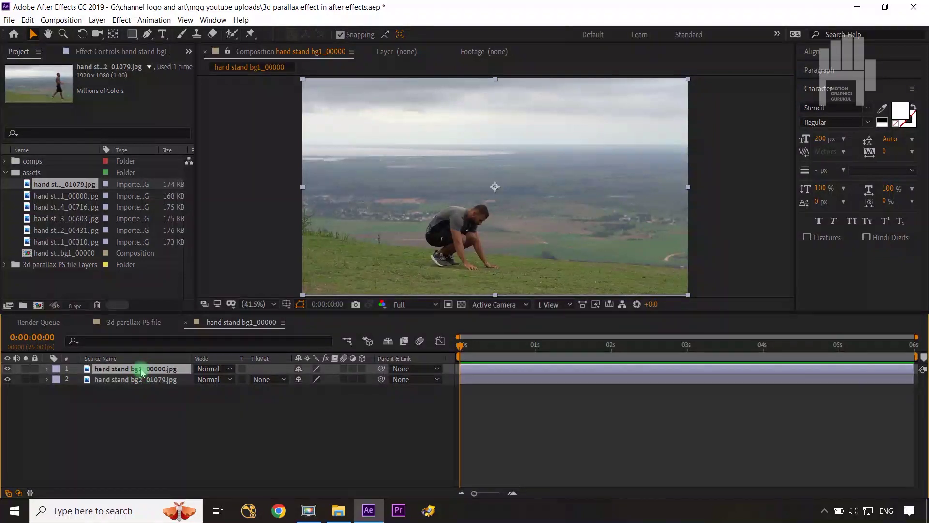
key(t)
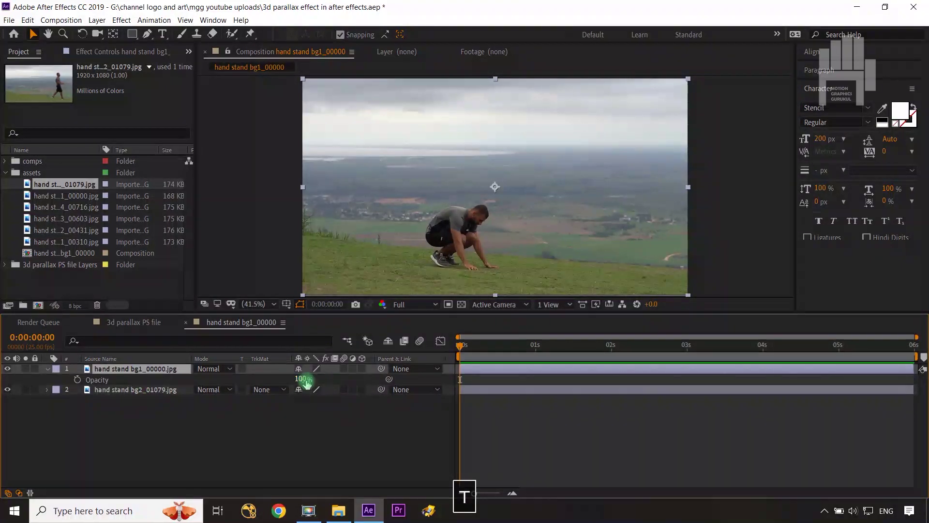
drag(307, 380, 286, 380)
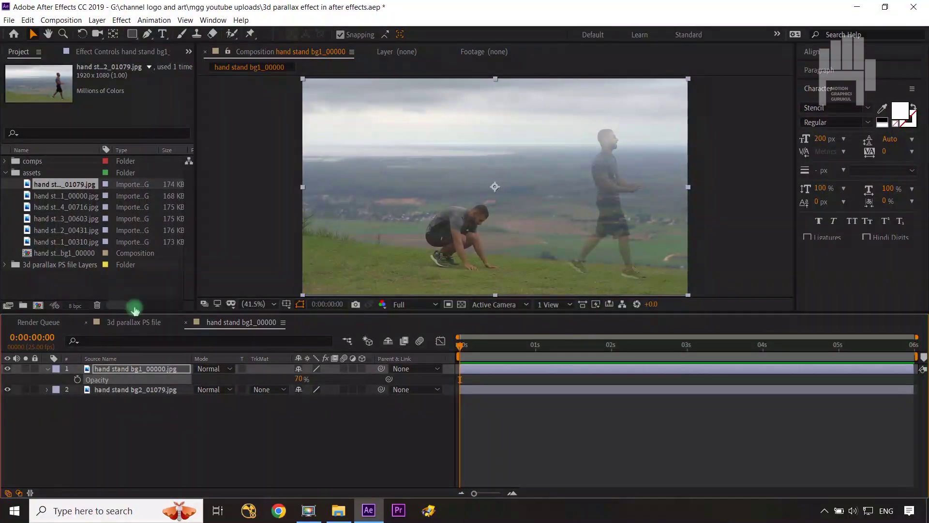
- Mask the hand stand bg1_00000.jpg layer with a full-height rectangle around the walking man and set its opacity to 100%
click(132, 35)
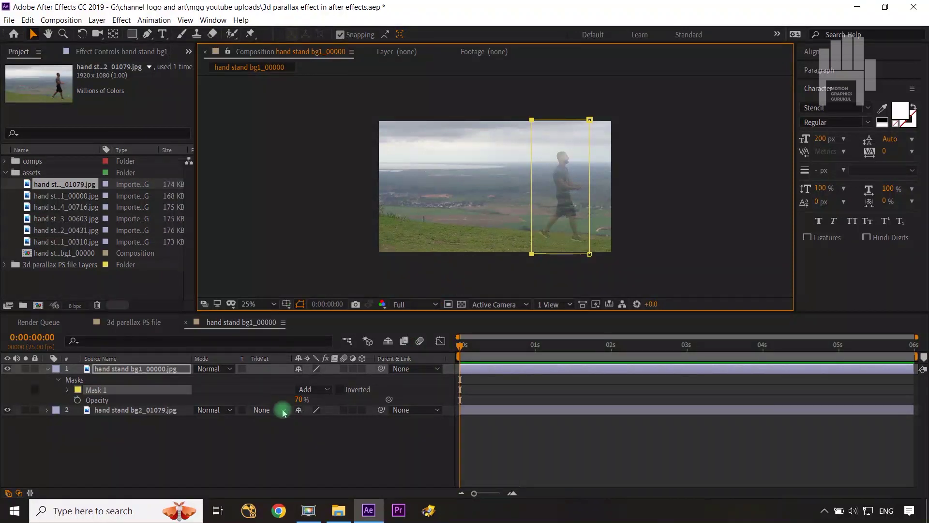
drag(300, 399, 359, 396)
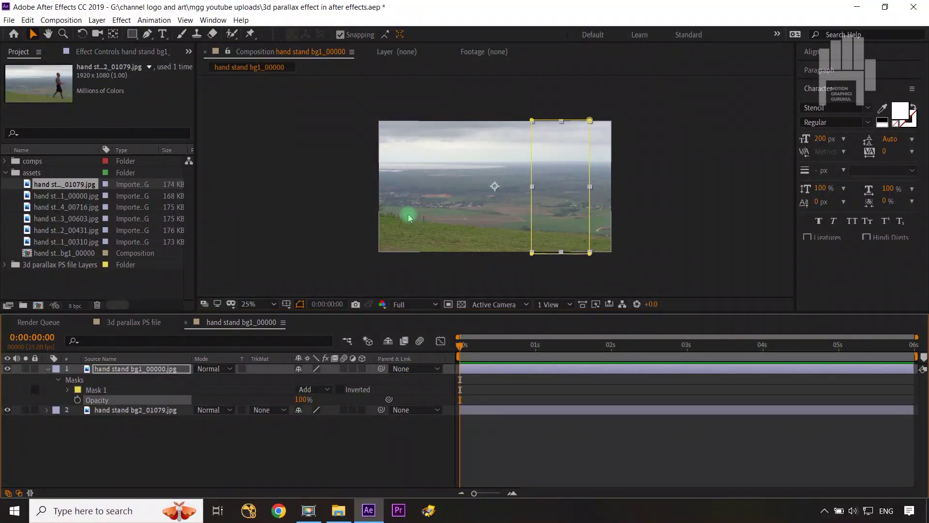
- Set Mask 1's feather to 10 pixels on the hand stand bg1_00000.jpg layer and collapse the layer's properties
click(67, 392)
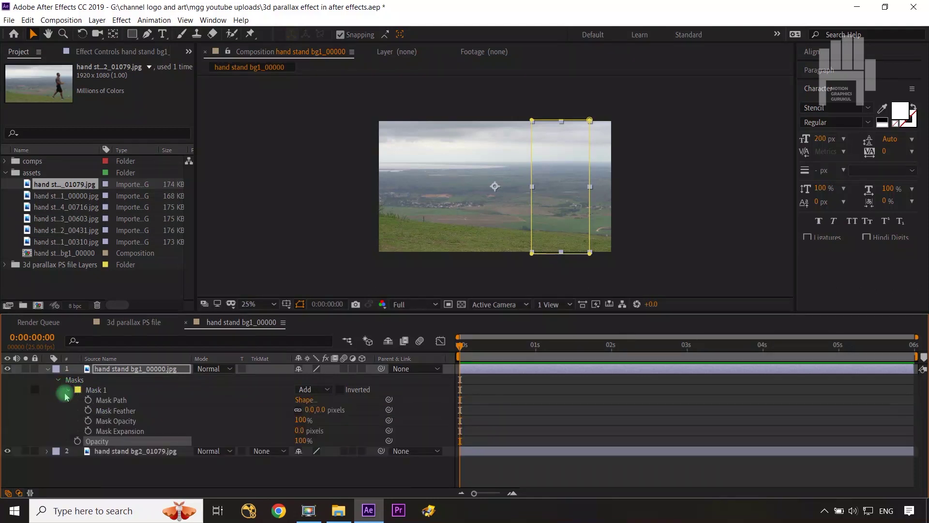
click(306, 411)
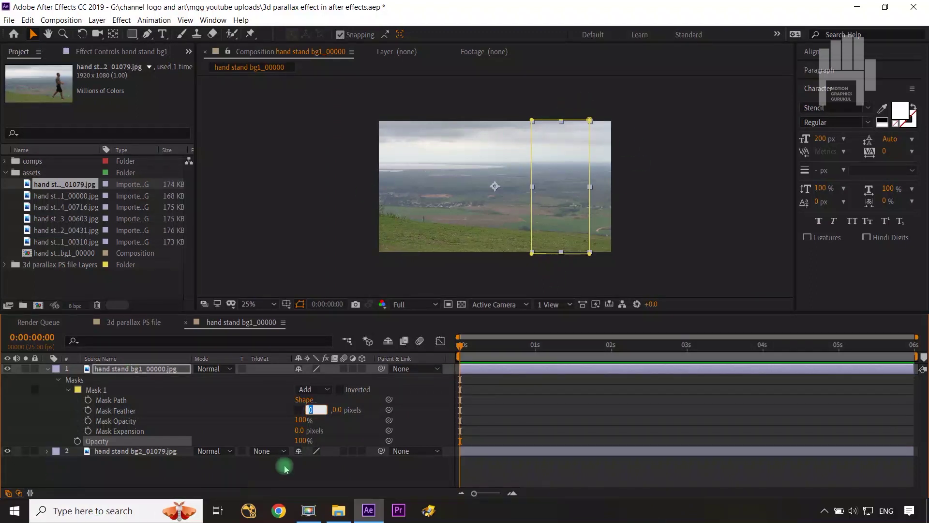
text(10)
click(69, 400)
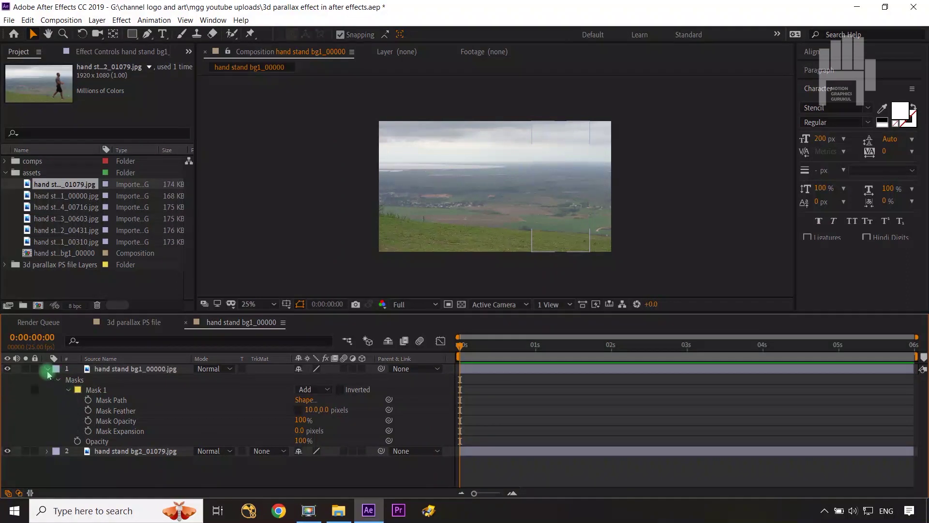
click(47, 369)
click(196, 430)
click(612, 290)
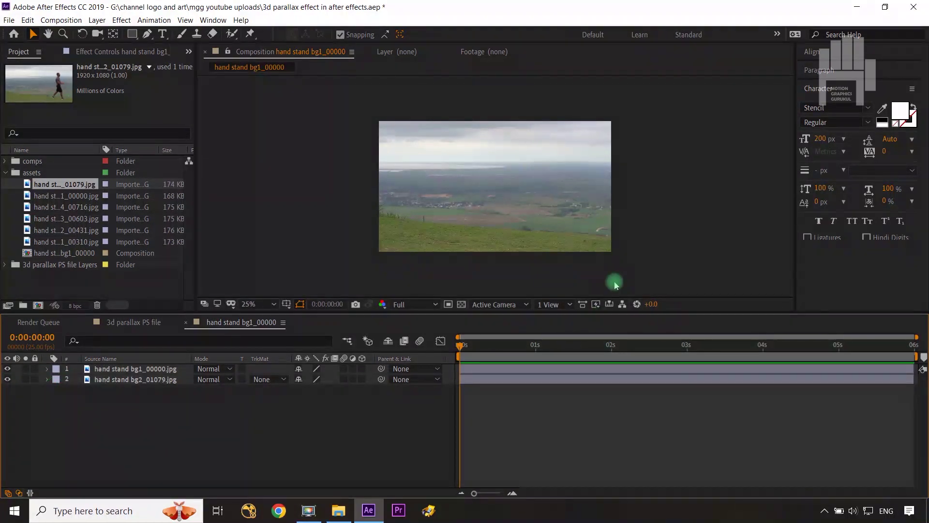
- Nudge the masked hand stand bg1_00000.jpg layer slightly down to align it with the background beneath, and deselect it
key(shift+slash)
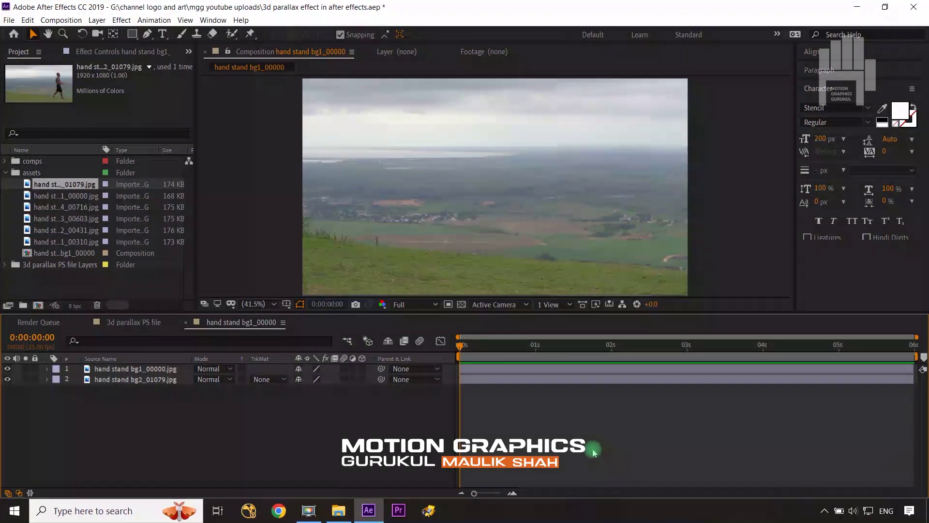
click(169, 370)
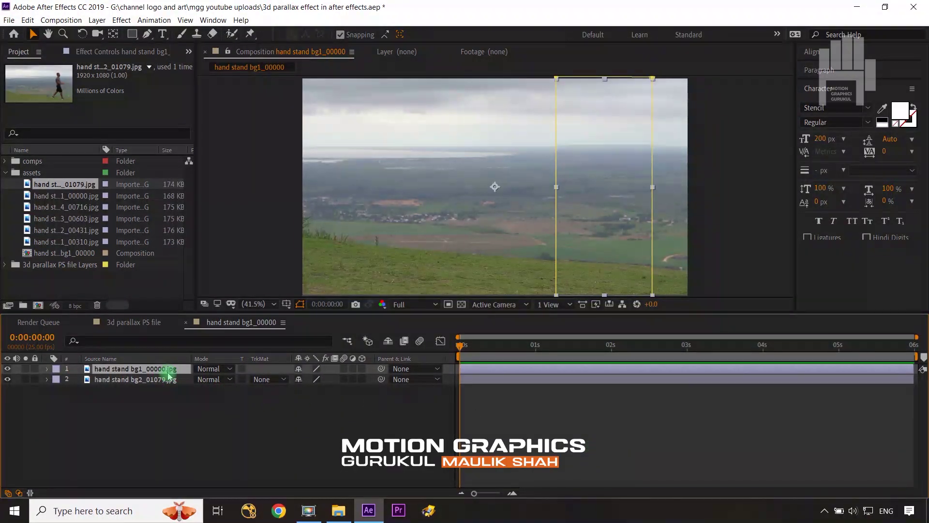
key(Down)
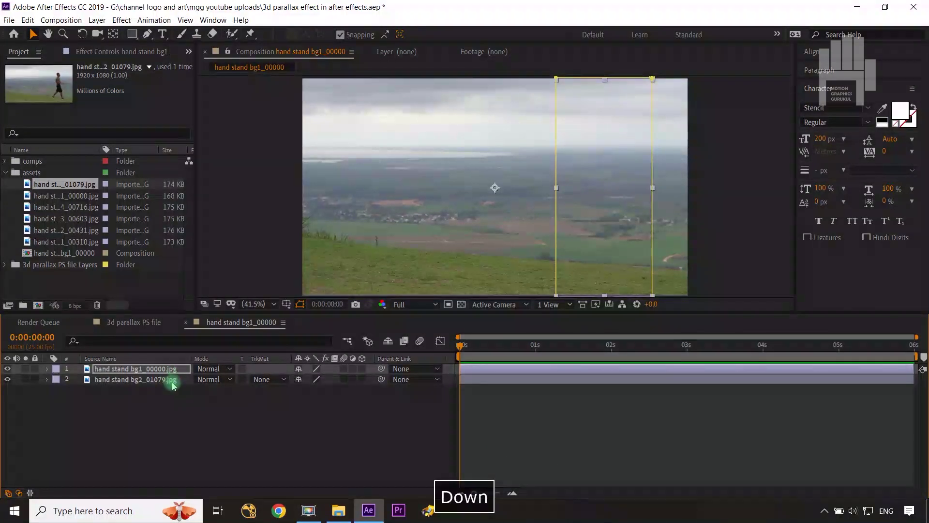
click(264, 459)
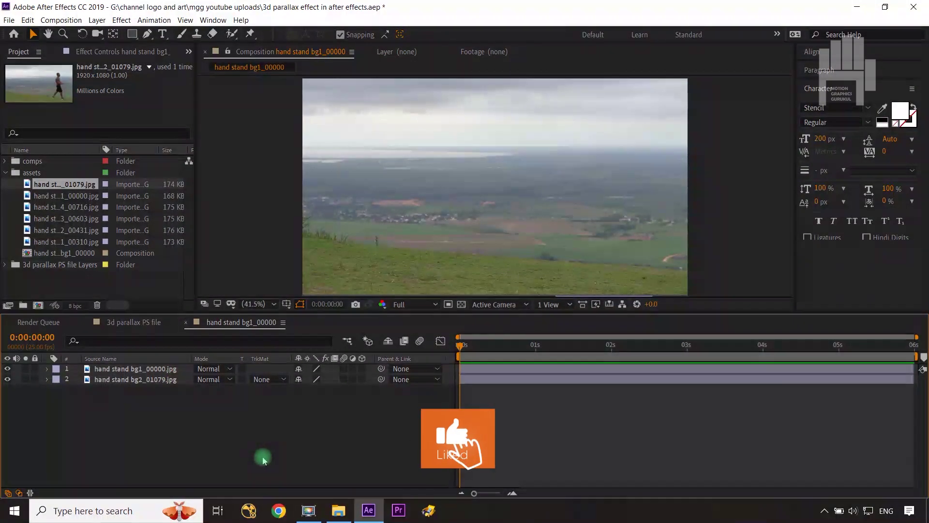
- Add hand stand 2_00431.jpg as the top layer of the composition and activate the Roto Brush tool
click(72, 229)
drag(72, 230, 108, 368)
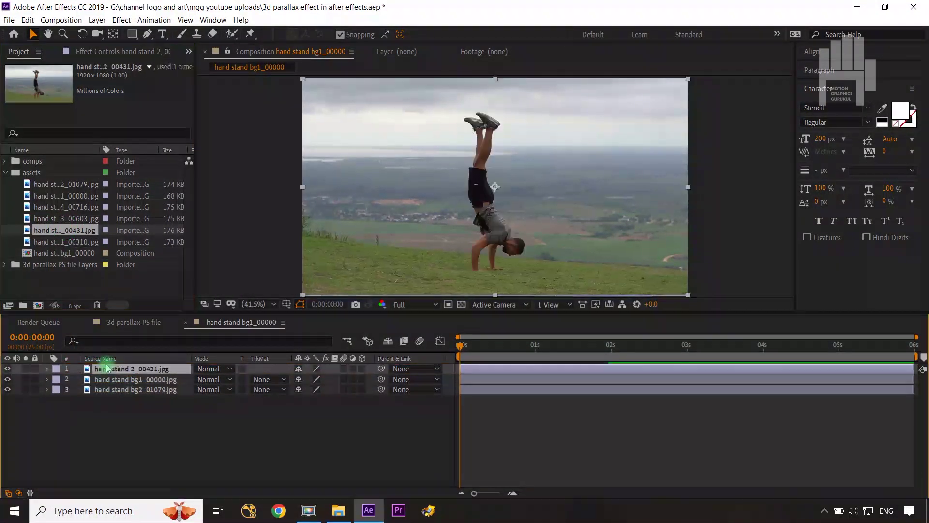
click(289, 440)
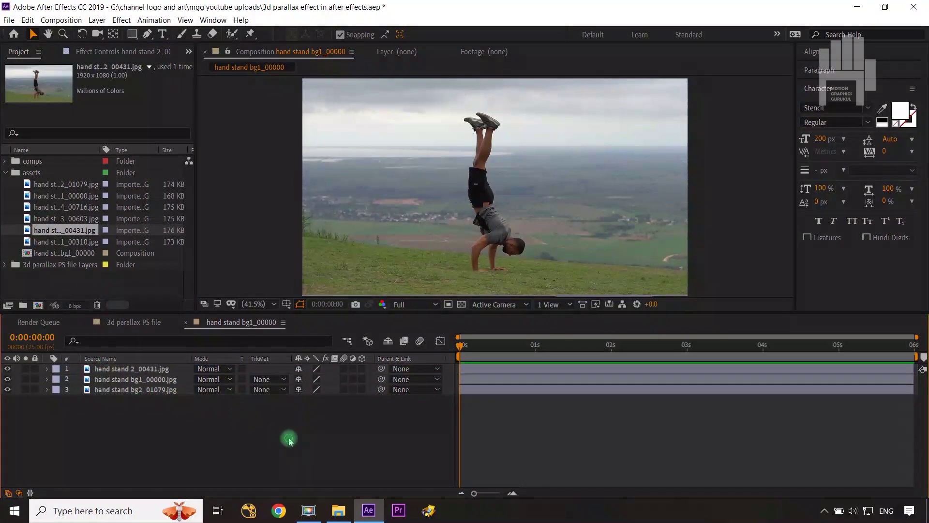
click(231, 34)
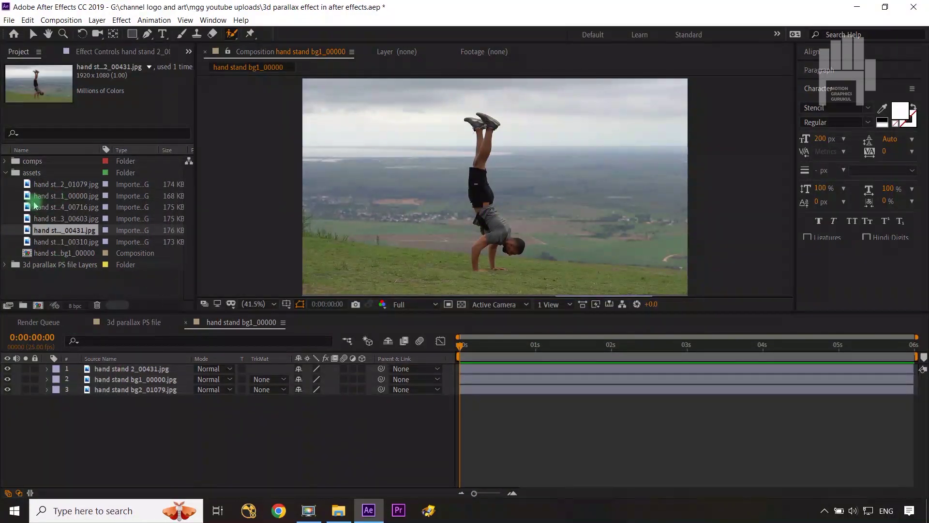
- Delete the hand stand bg1_00000 composition from the project's assets folder
click(51, 254)
key(Delete)
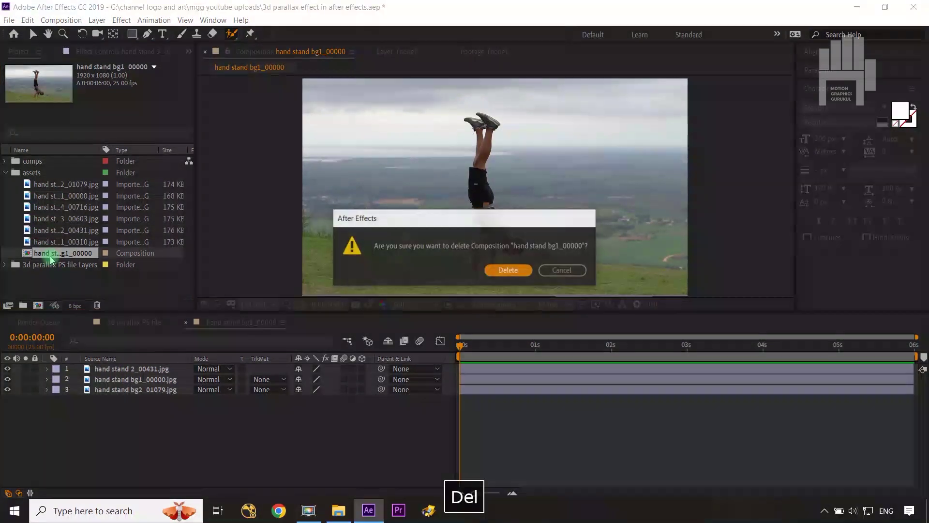
click(506, 271)
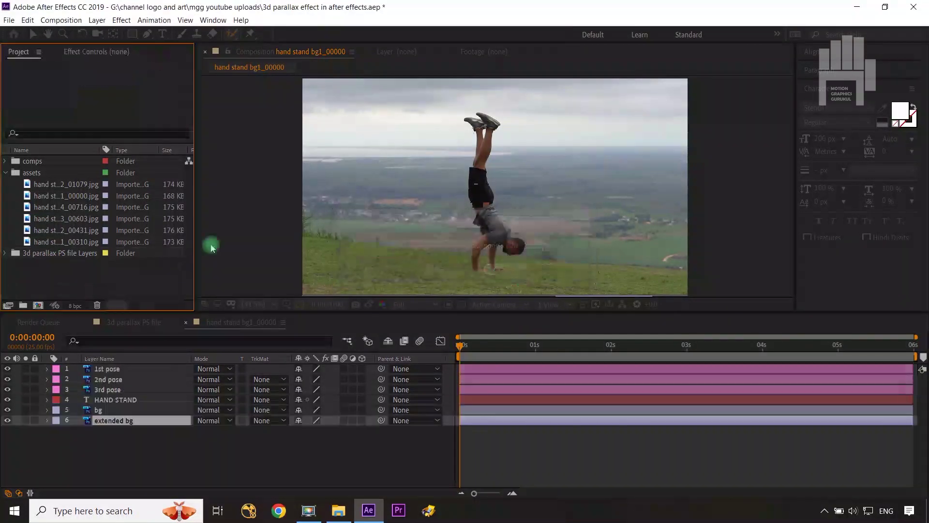
- Delete the assets folder with its contents from the project and save the project
click(4, 173)
click(36, 174)
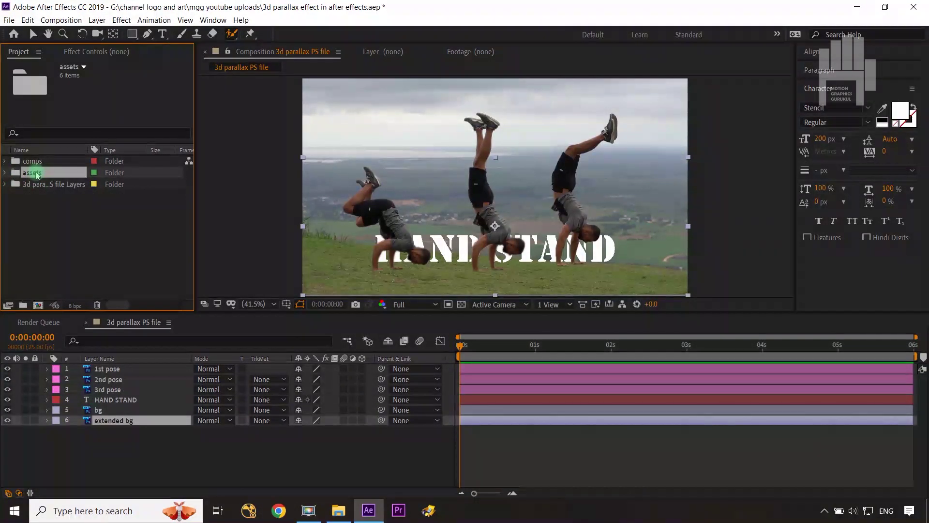
key(Delete)
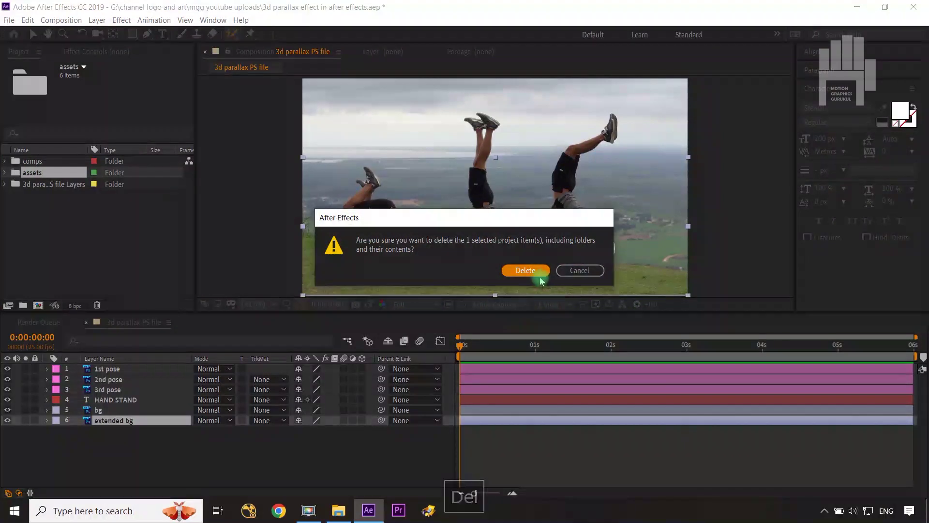
click(526, 270)
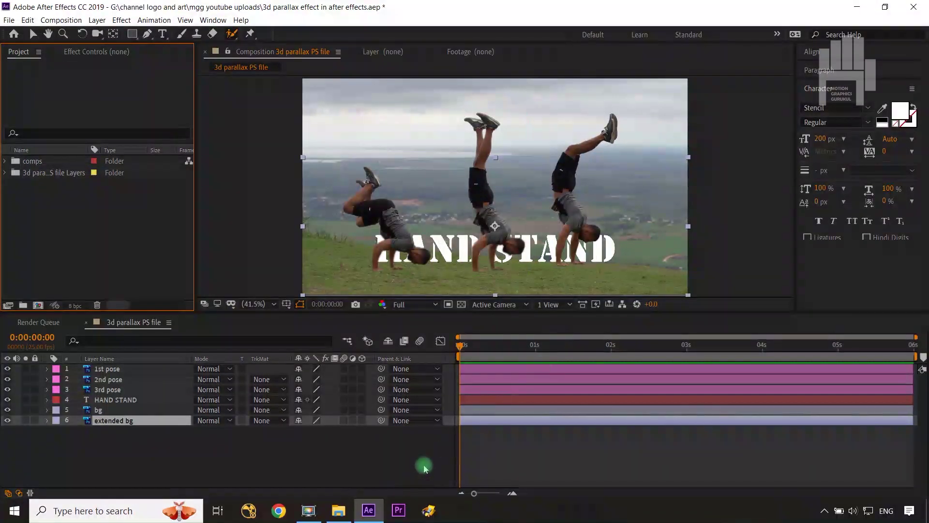
key(ctrl+s)
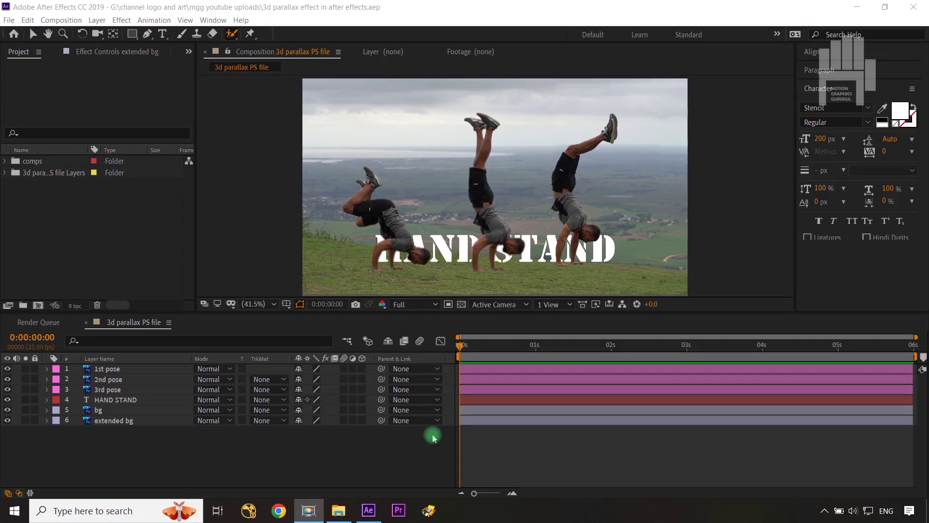
- Turn all six layers, from 1st pose to extended bg, into 3D layers and deselect them
click(109, 369)
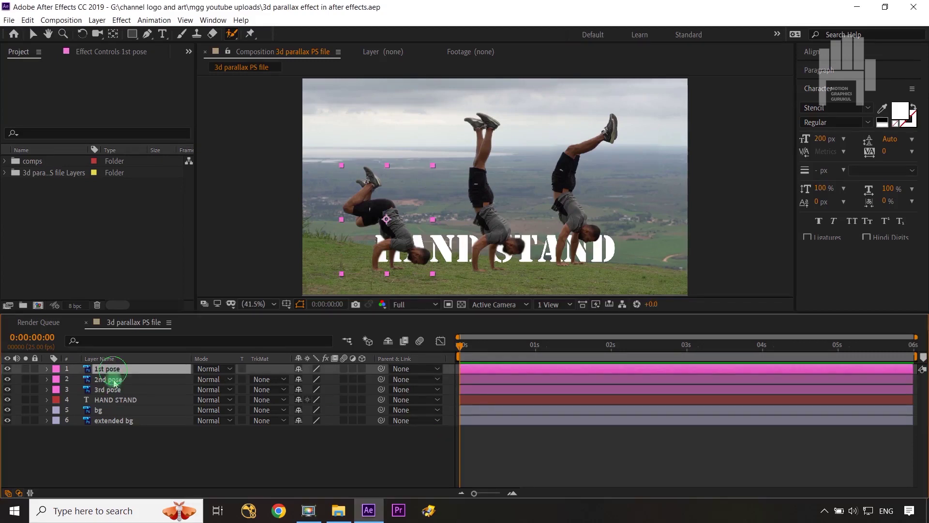
shift+click(122, 421)
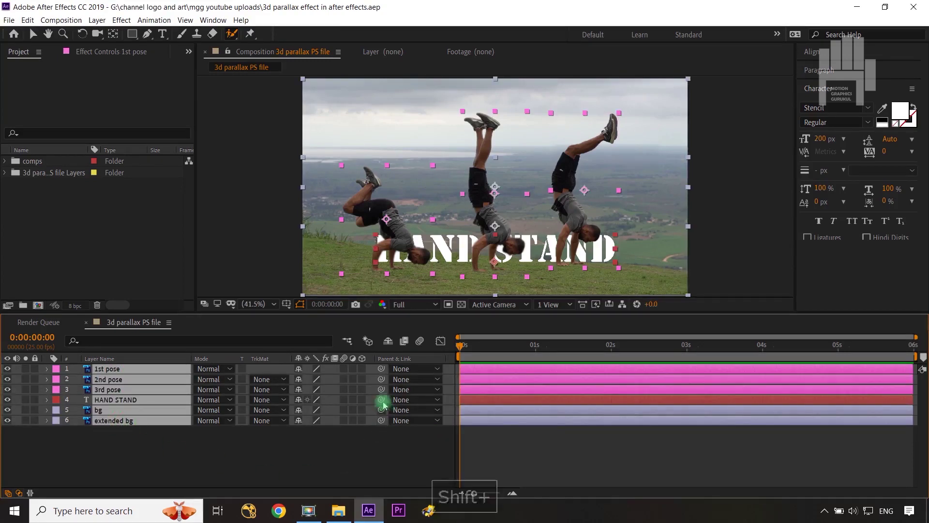
click(362, 369)
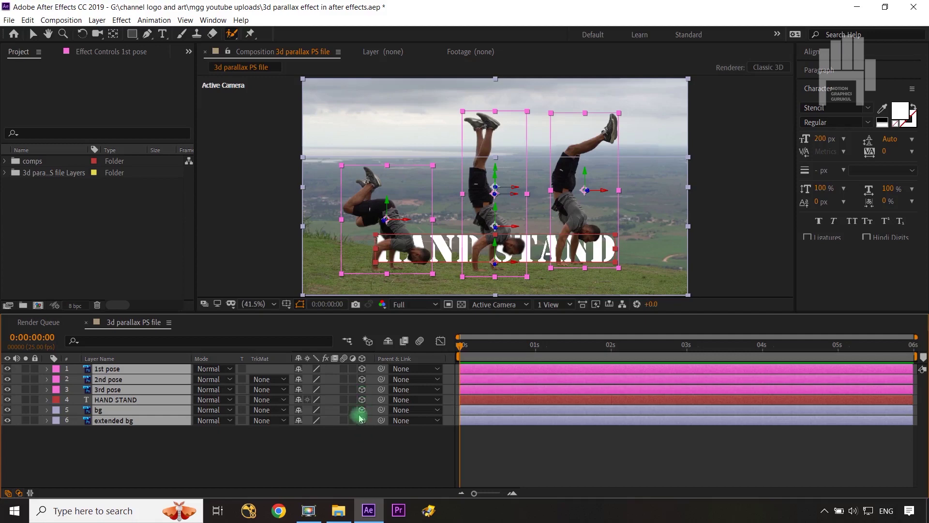
click(365, 443)
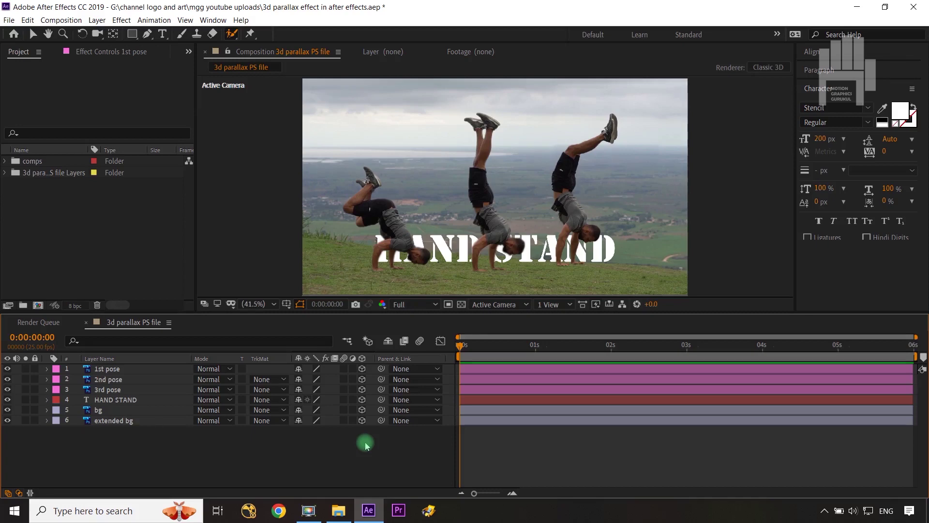
- Make the 1st pose layer 2D and reveal position and rotation on it and on the 3D 2nd pose layer for comparison
click(363, 369)
click(154, 370)
key(p)
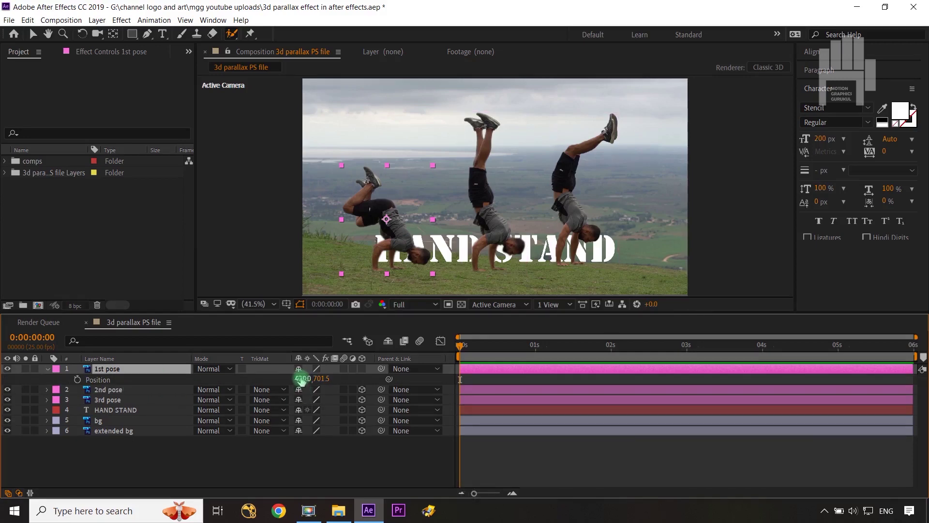
key(shift+r)
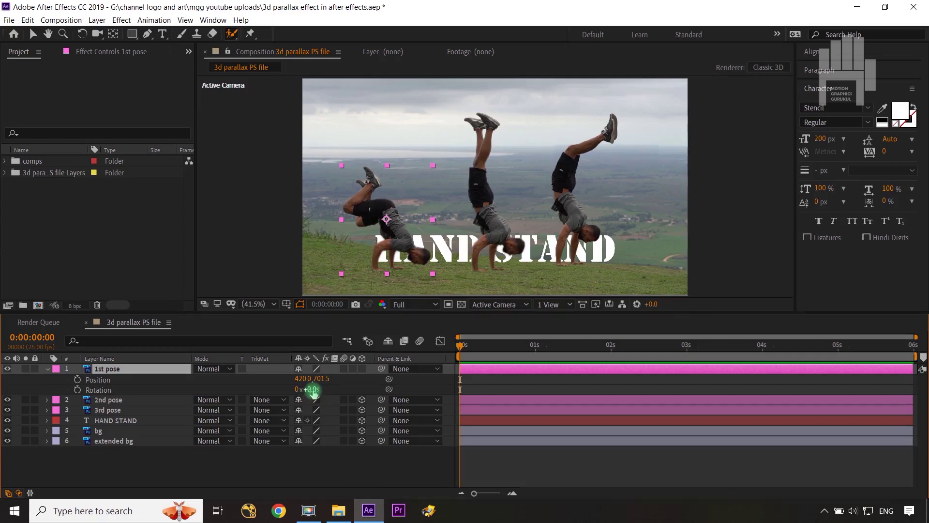
click(149, 401)
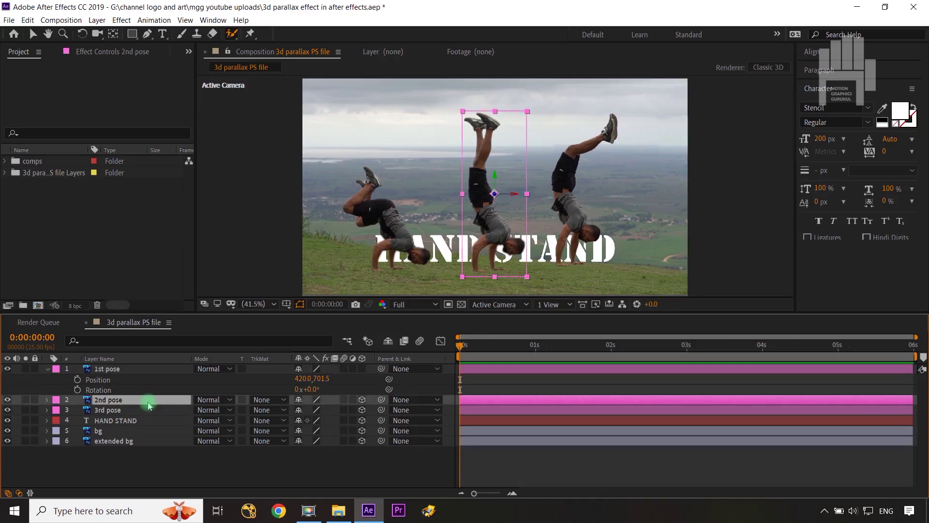
key(p)
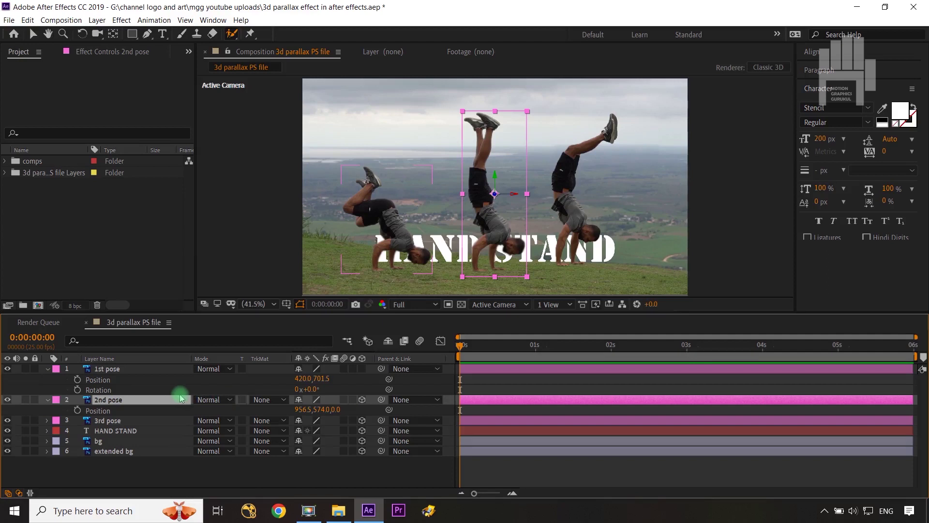
key(shift+r)
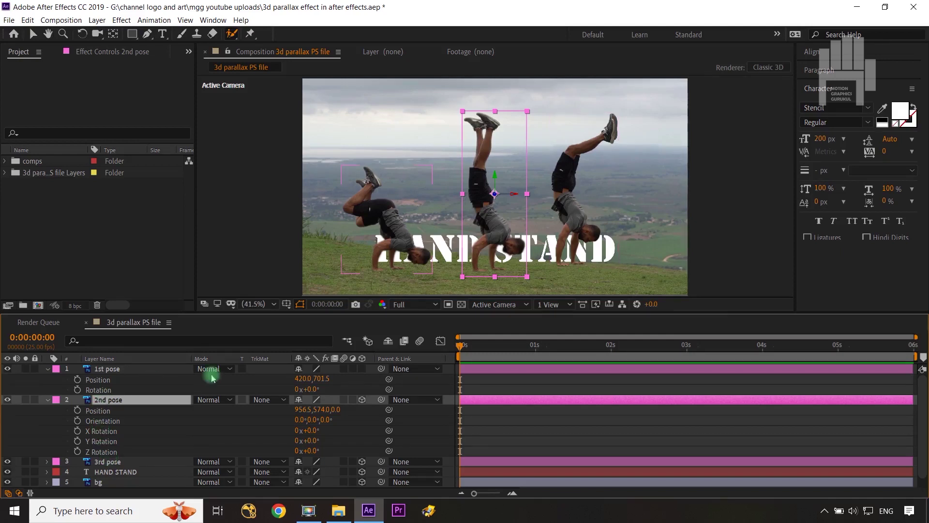
- Turn the 1st pose layer back into a 3D layer and collapse the properties of the 1st pose and 2nd pose layers
click(362, 368)
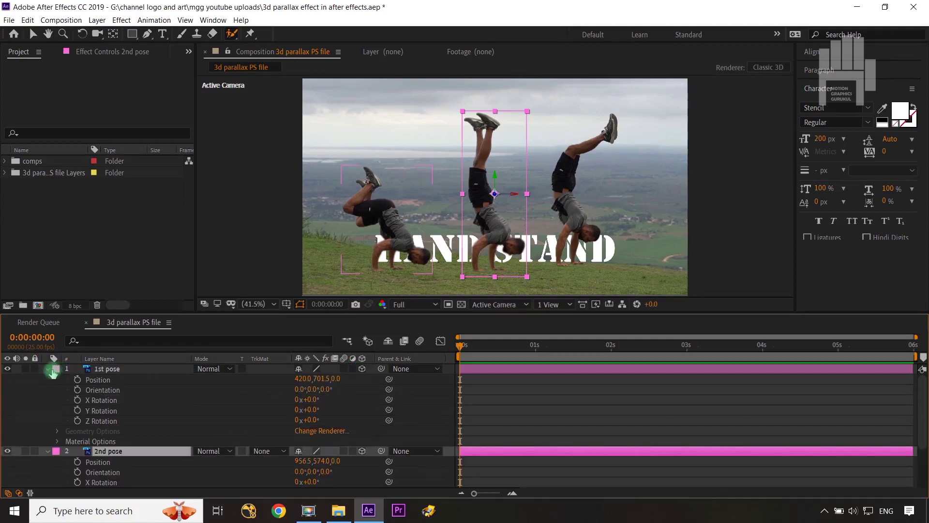
click(55, 369)
click(47, 371)
click(48, 369)
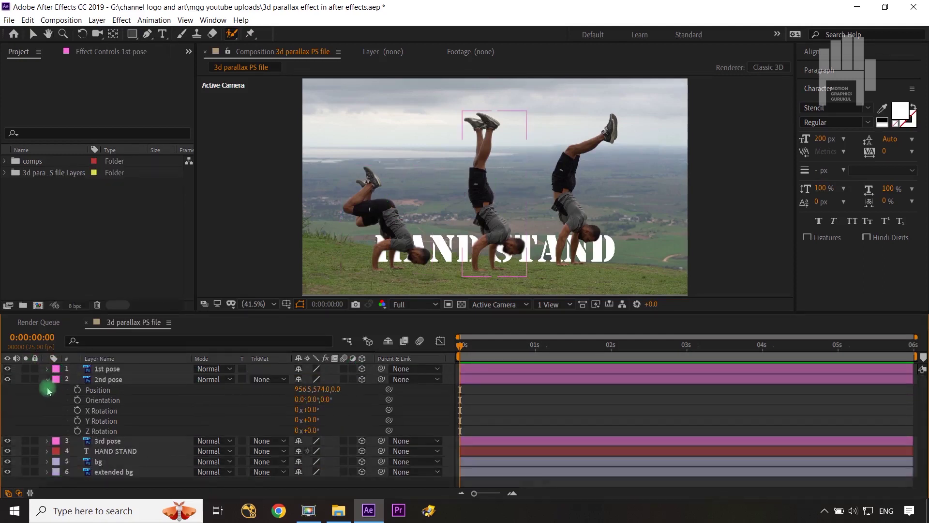
click(47, 381)
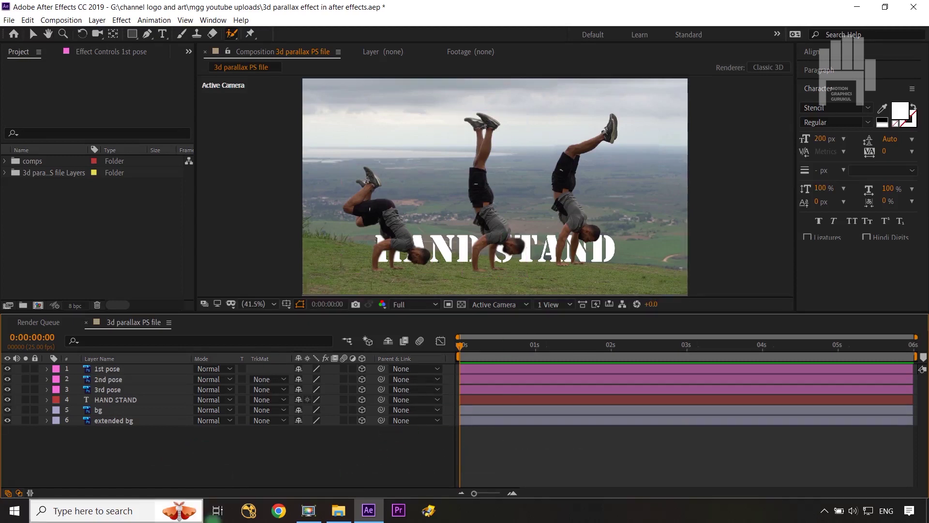
- Add a new null object to the 3d parallax PS file composition
right_click(332, 450)
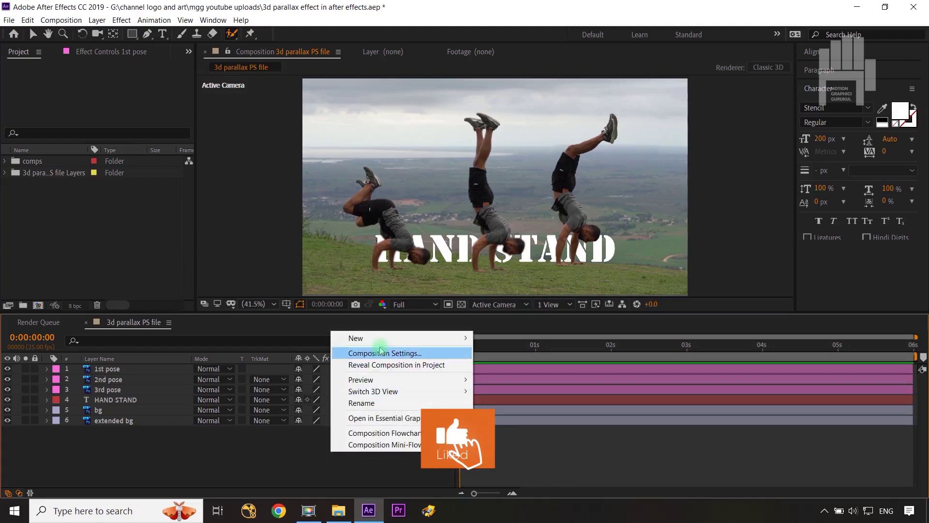
mouse_move(380, 338)
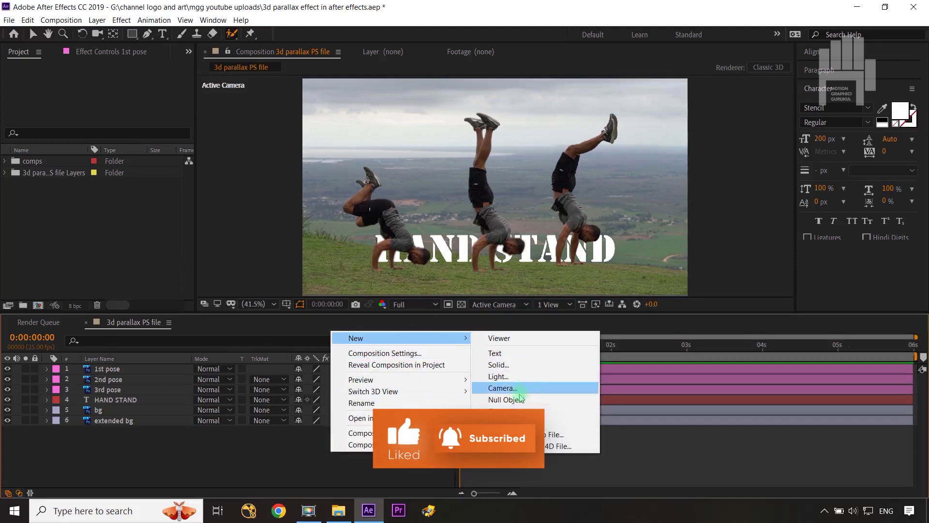
click(519, 399)
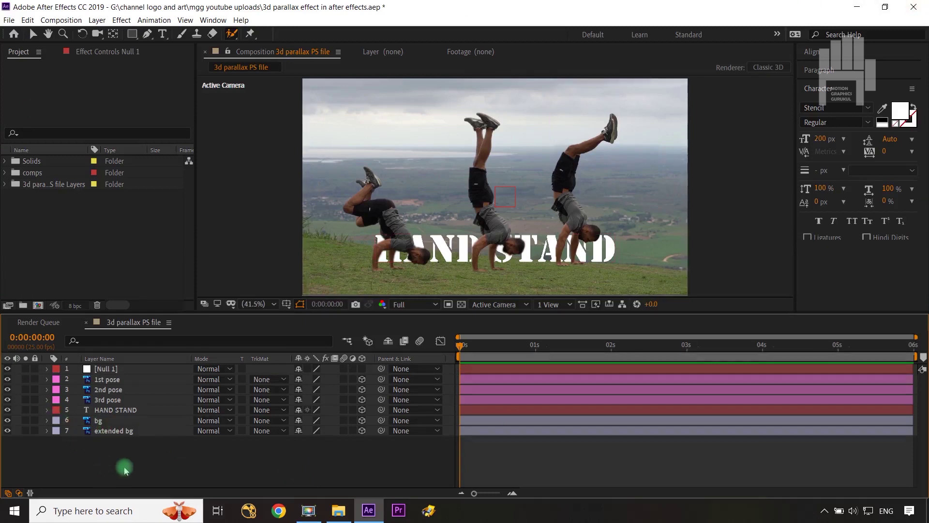
- Parent all layers from 1st pose to extended bg to the Null 1 layer and deselect them
click(113, 380)
shift+click(121, 430)
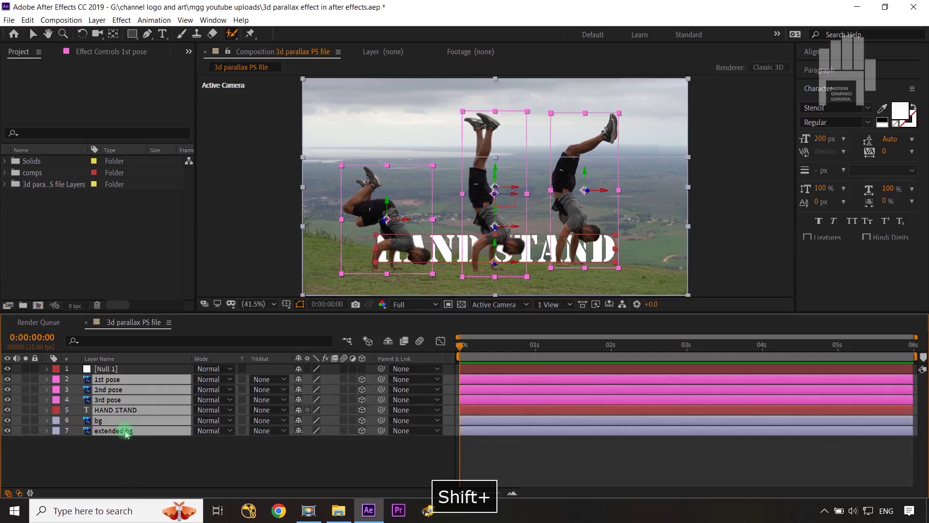
drag(381, 385, 145, 372)
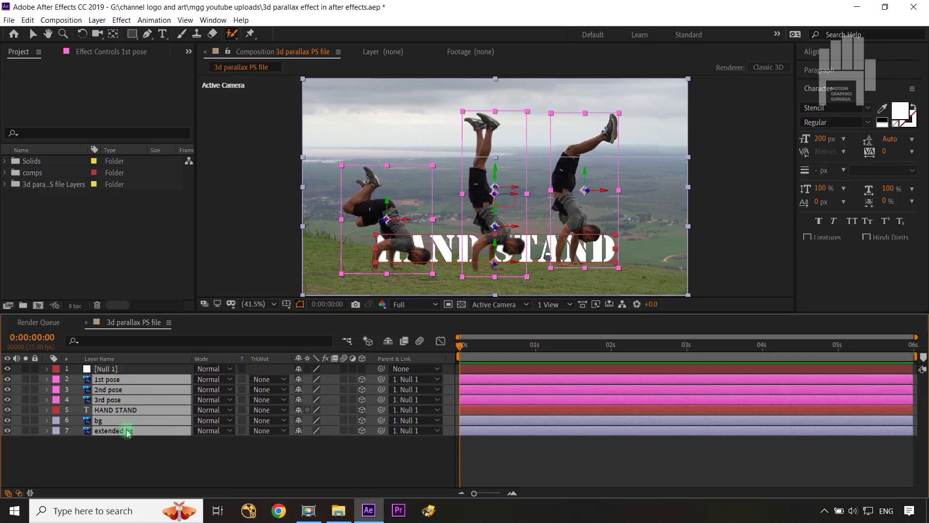
click(417, 466)
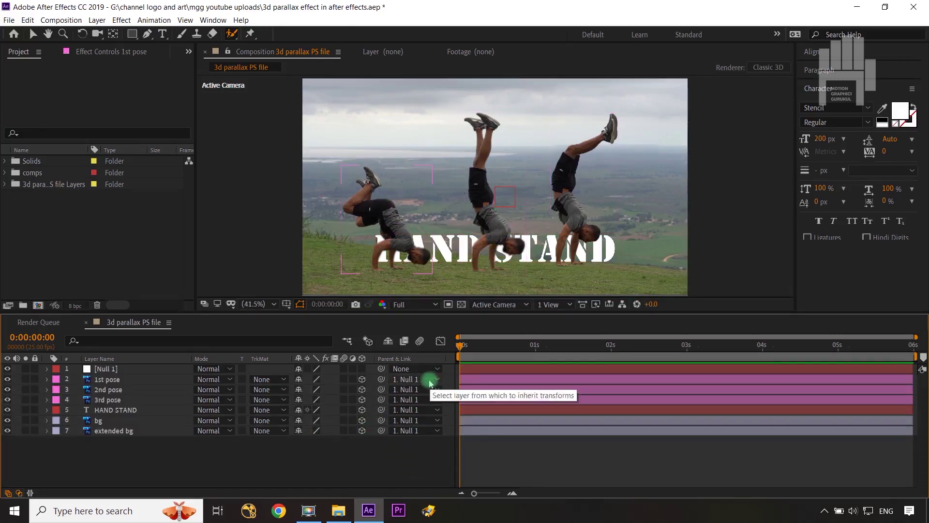
- Hide and restore the timeline's layer switches columns, and do the same with the transfer controls columns
click(7, 494)
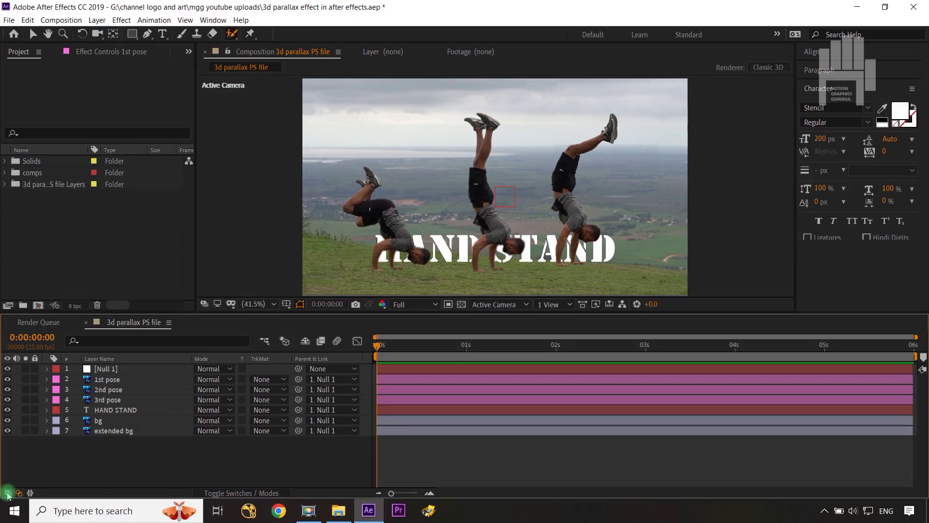
click(7, 493)
click(18, 493)
click(18, 492)
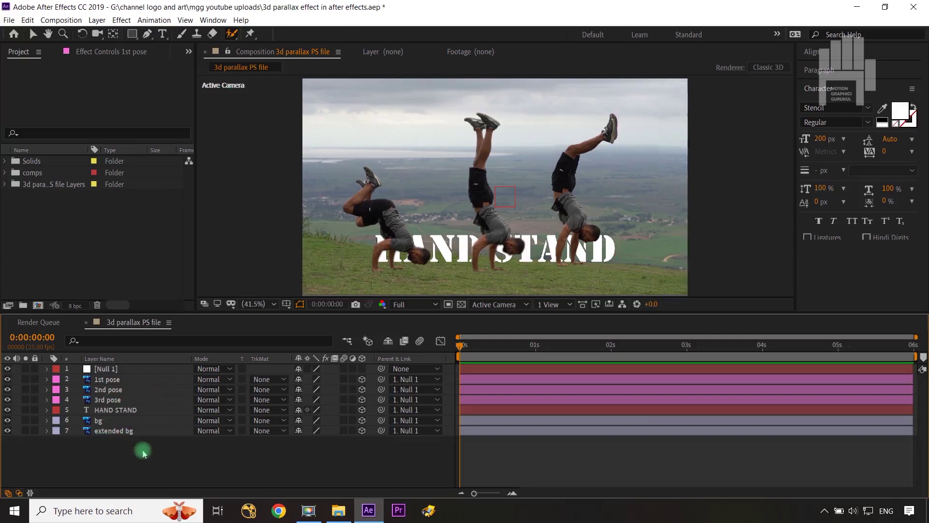
- Switch the composition's 3D view to Custom View 1
click(501, 304)
click(503, 415)
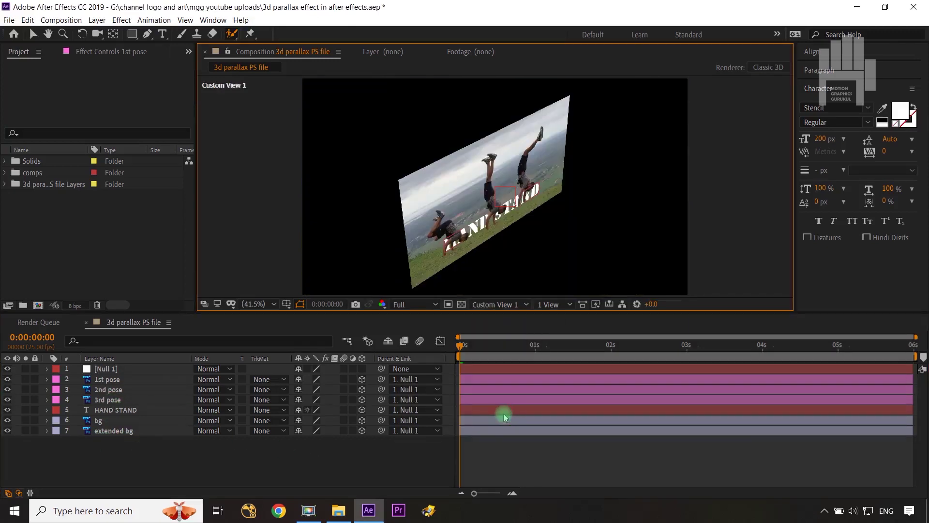
click(381, 467)
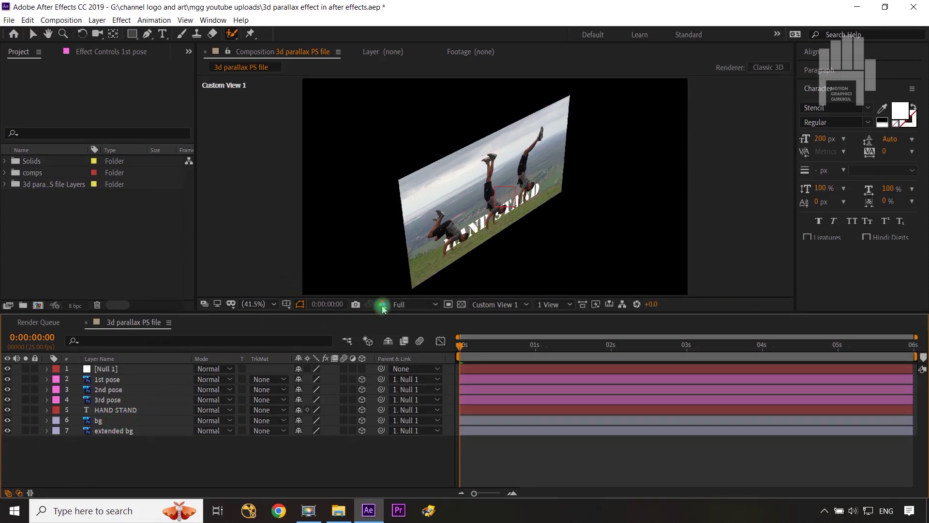
- Set the extended bg layer's X Rotation to -90° so it lies flat as the ground
click(119, 432)
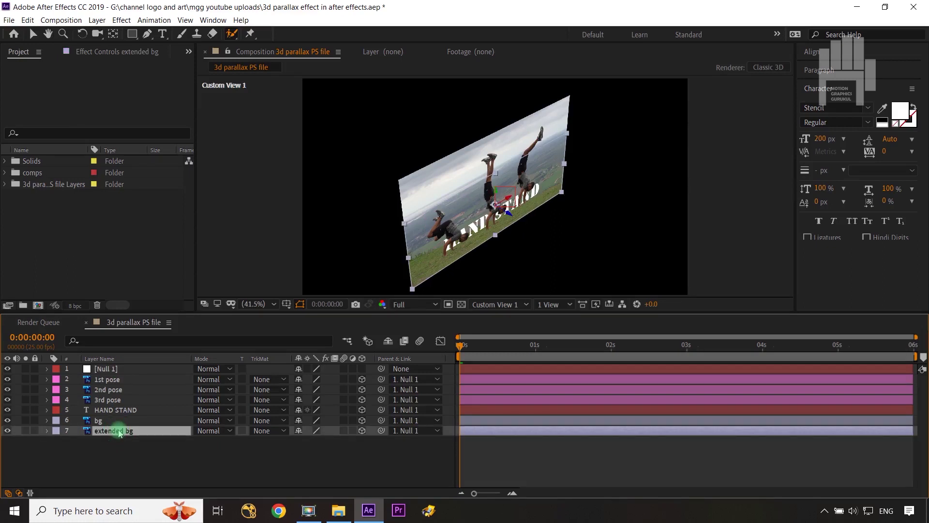
key(r)
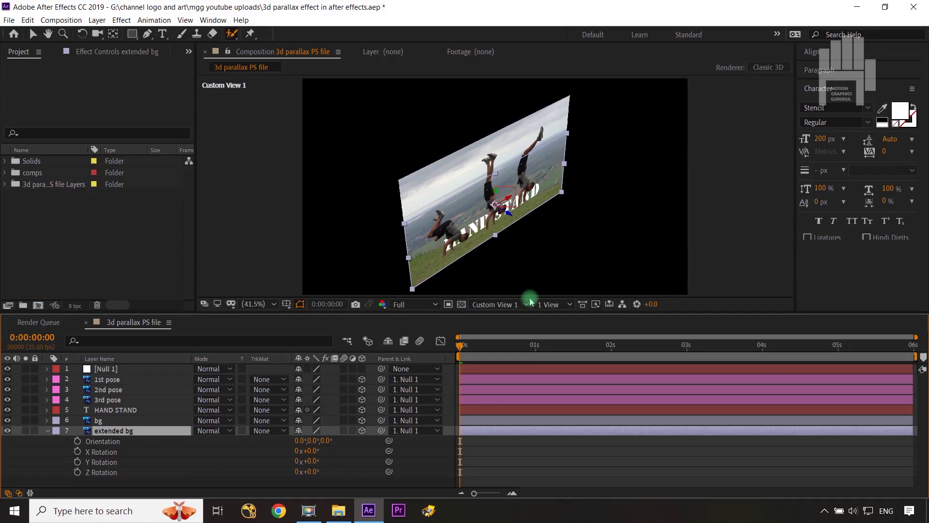
click(105, 452)
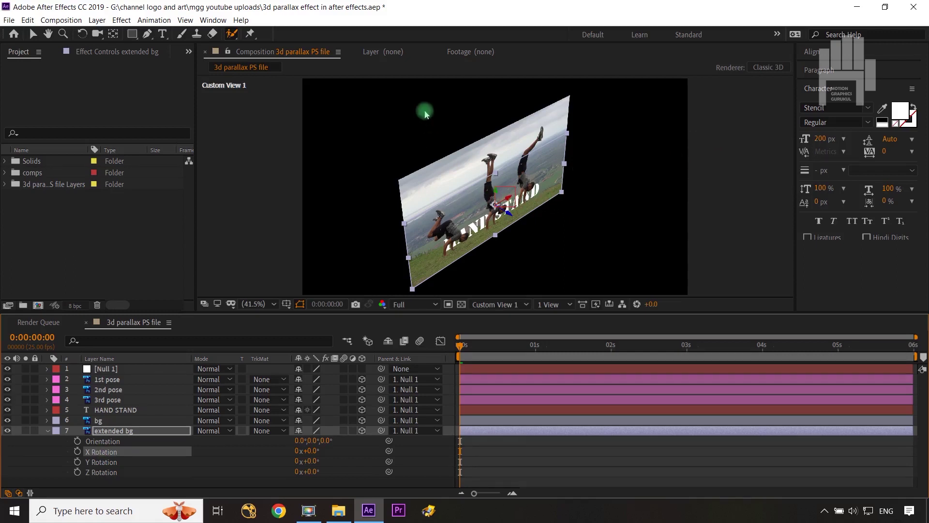
scroll(481, 147, up, 4)
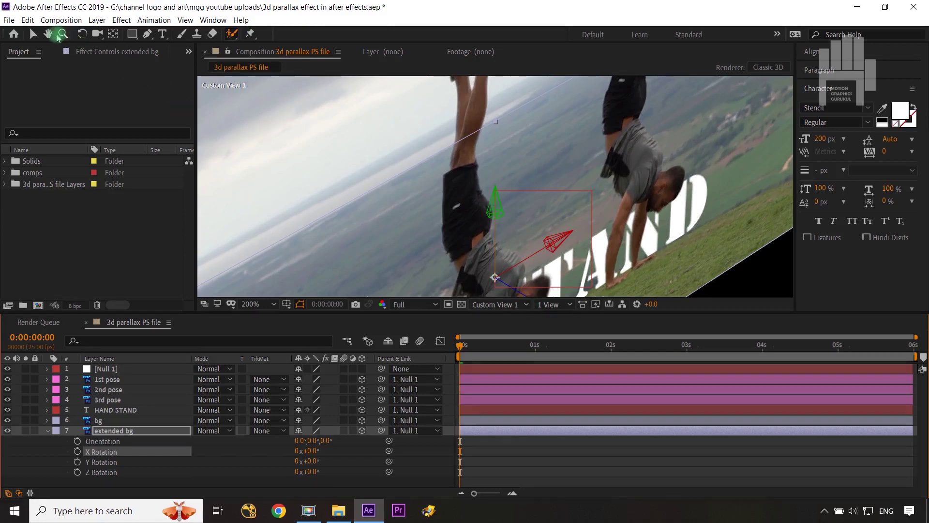
click(33, 34)
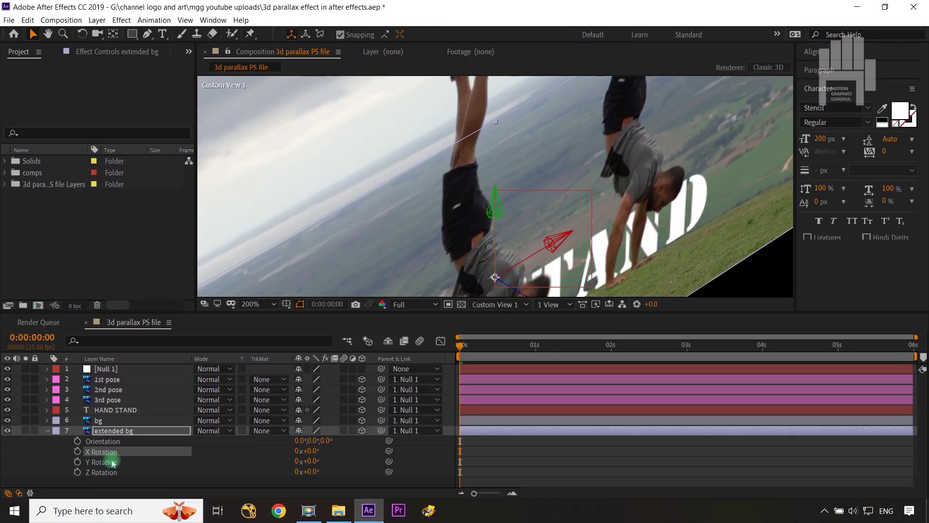
click(314, 452)
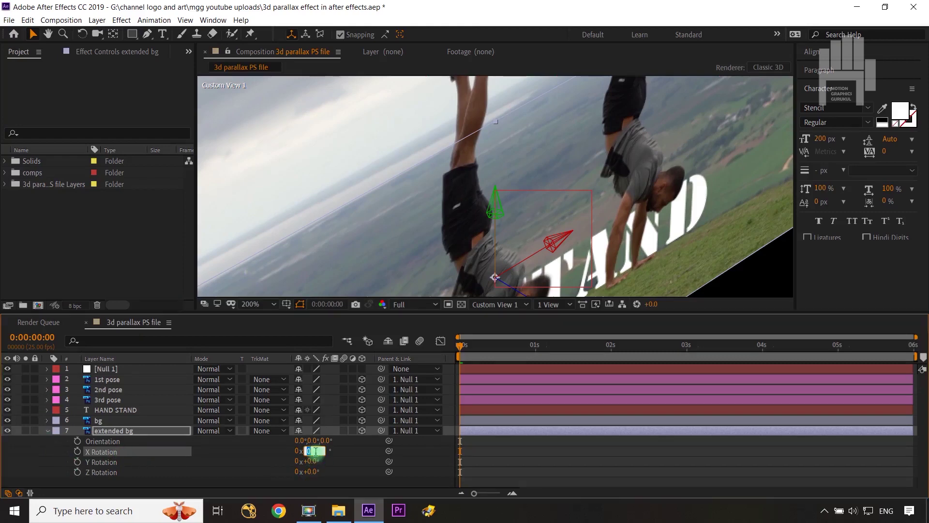
text(-90)
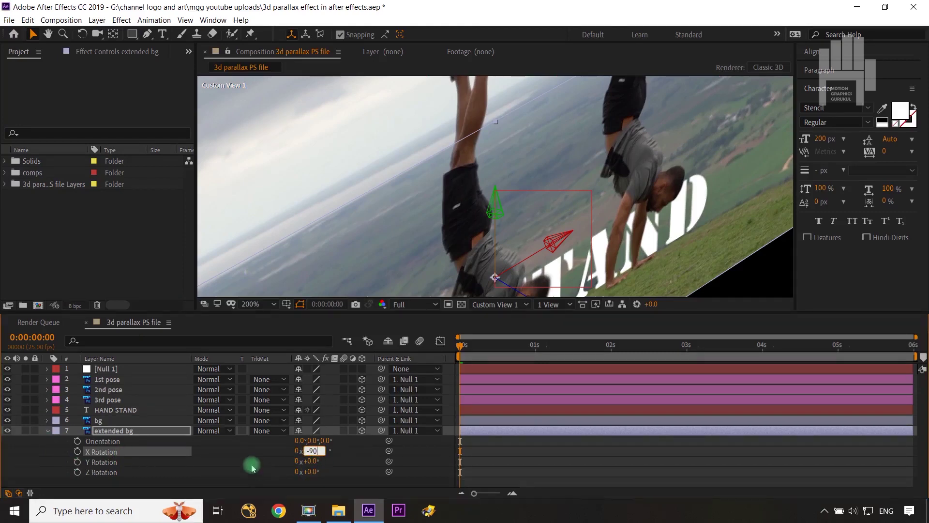
key(Return)
key(shift+slash)
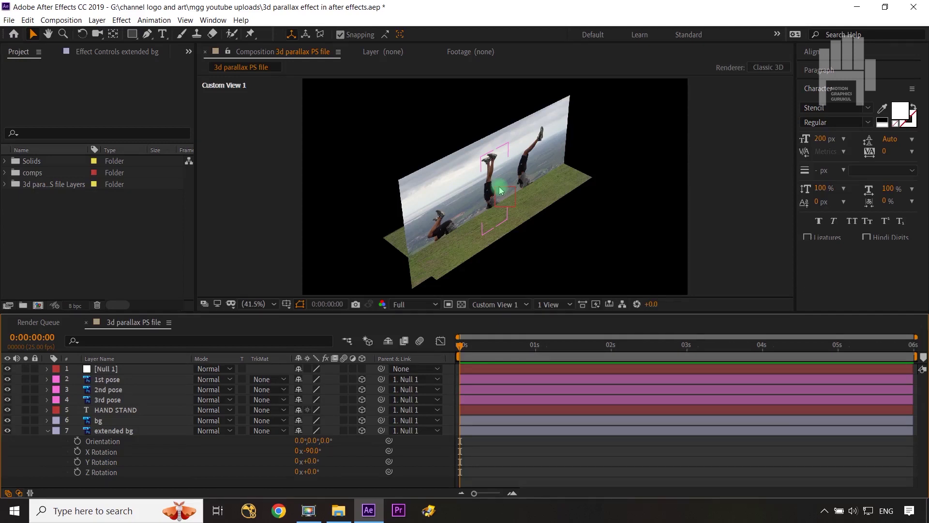
- Move the extended bg ground plane down and forward to a position of about 257.9, 738.8, -131.1
click(109, 454)
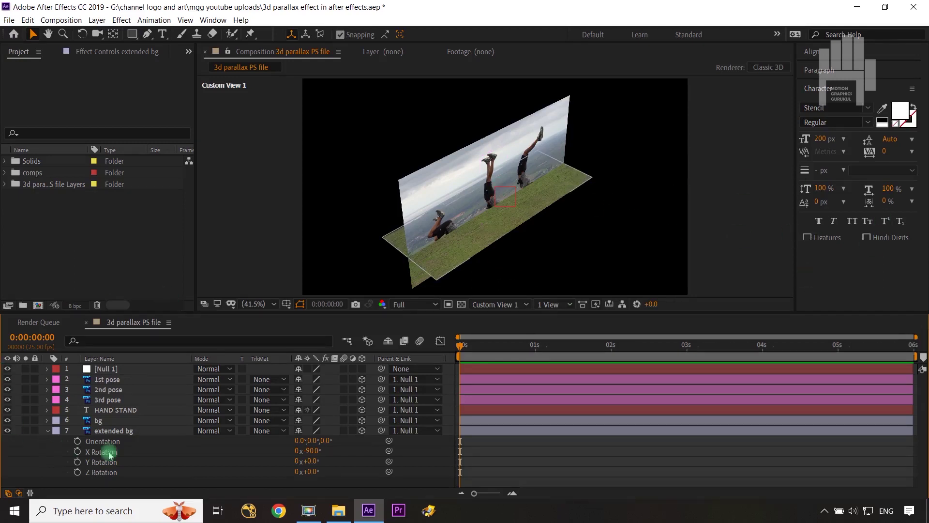
click(119, 430)
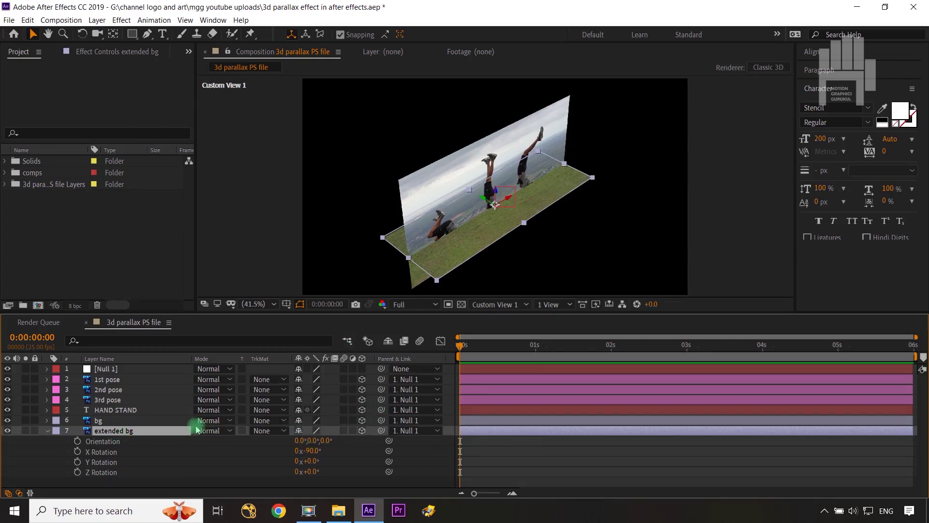
key(p)
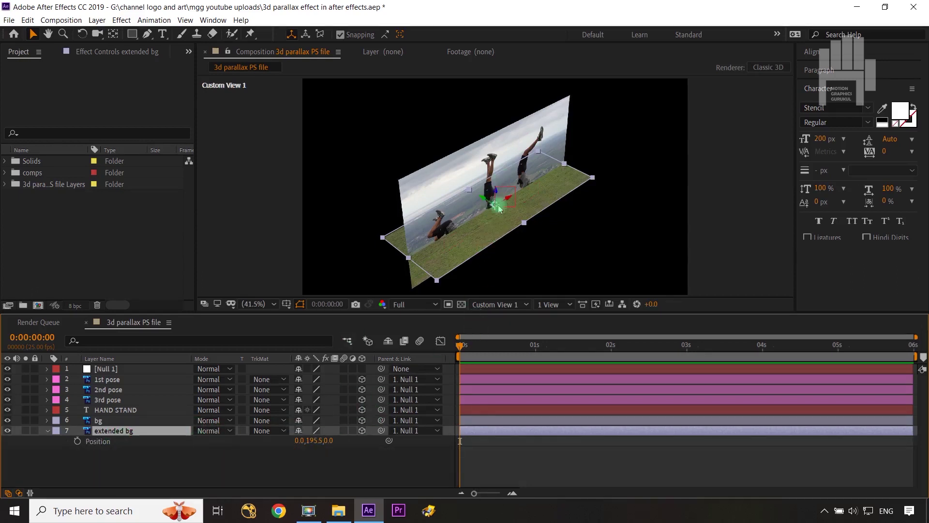
key(period)
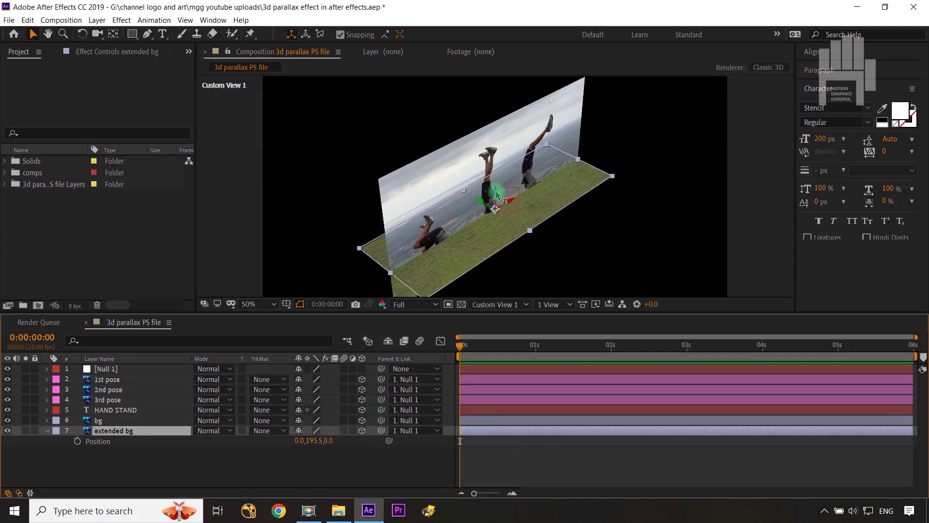
drag(495, 194, 521, 283)
drag(488, 245, 555, 240)
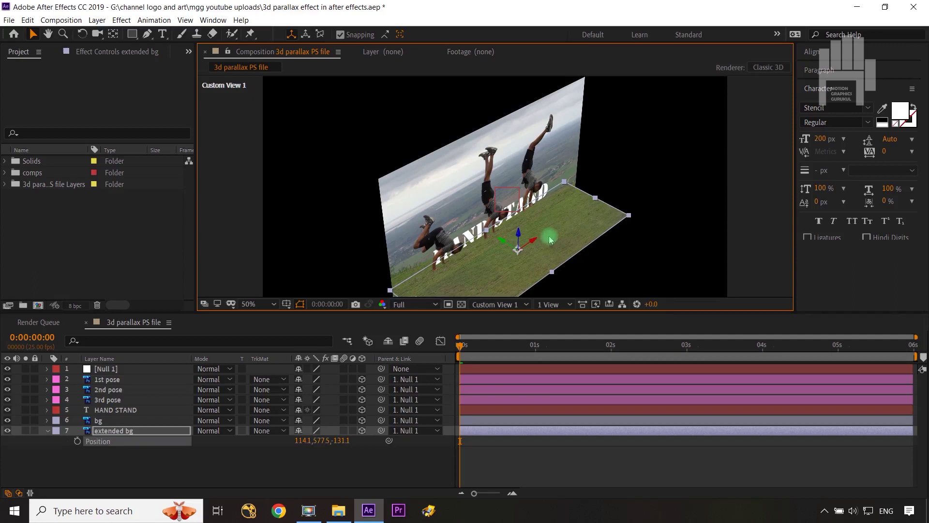
drag(518, 234, 551, 253)
drag(556, 248, 567, 249)
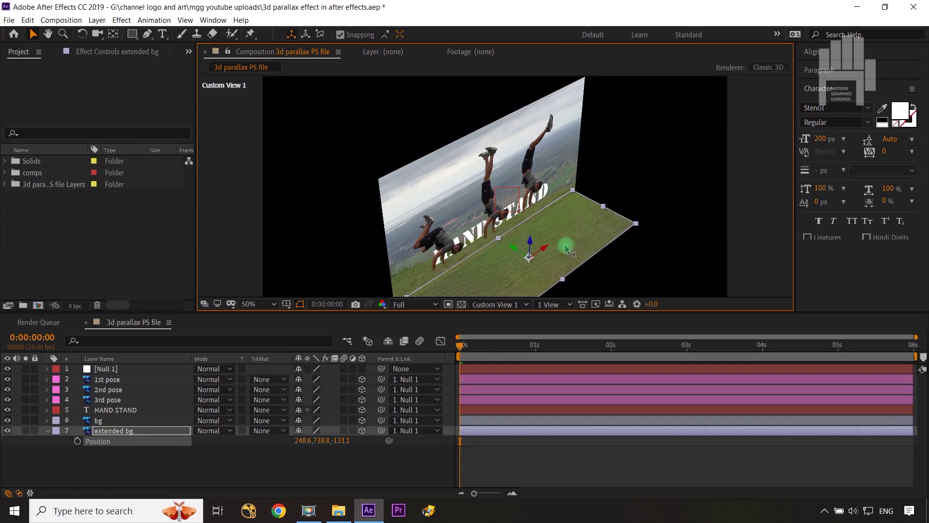
click(395, 456)
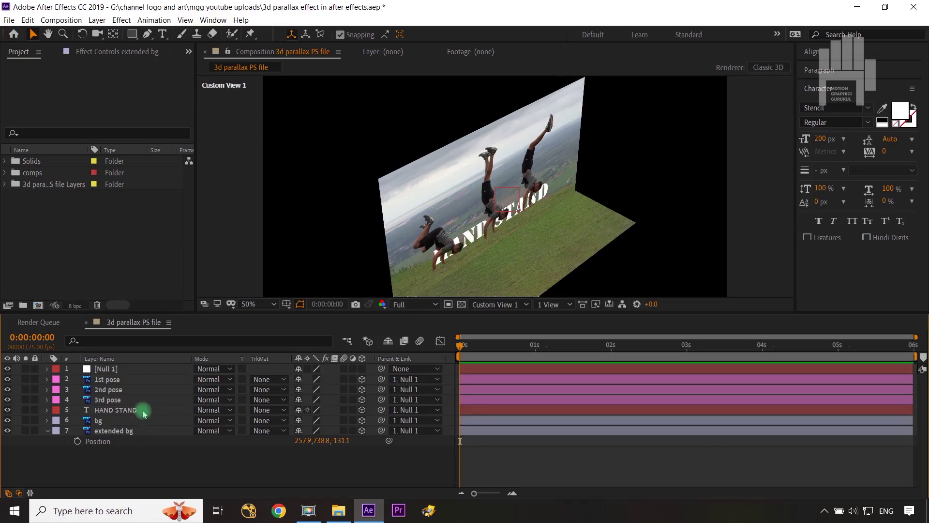
- Move the 1st pose layer forward to a Z position of about -559 and set its X position to about -484
click(128, 385)
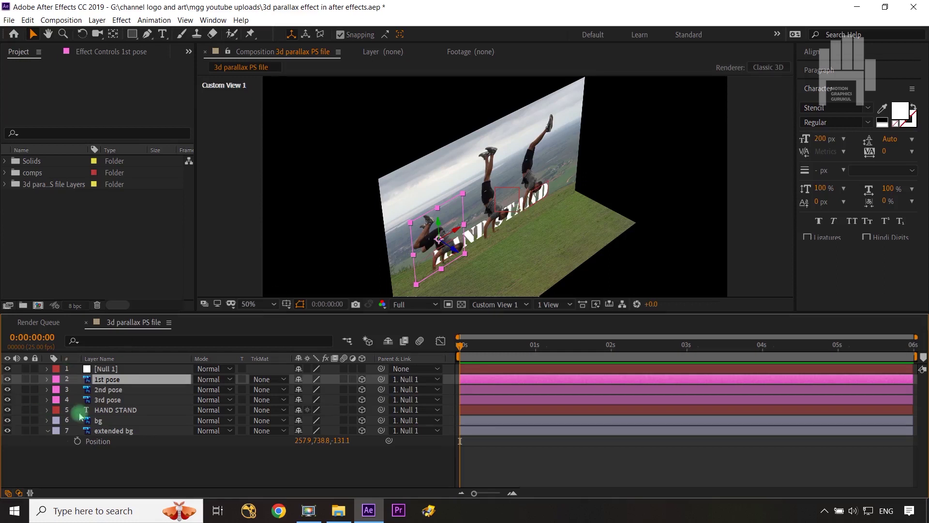
key(p)
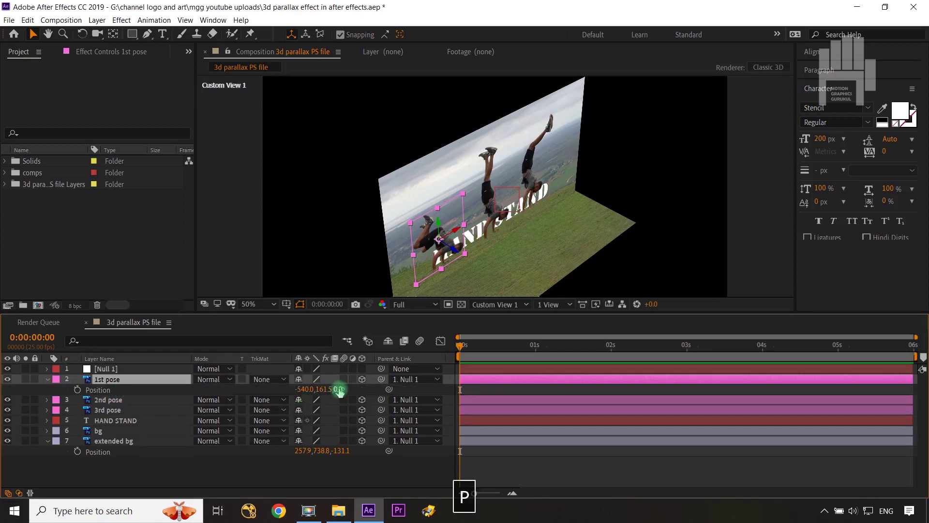
drag(336, 390, 129, 408)
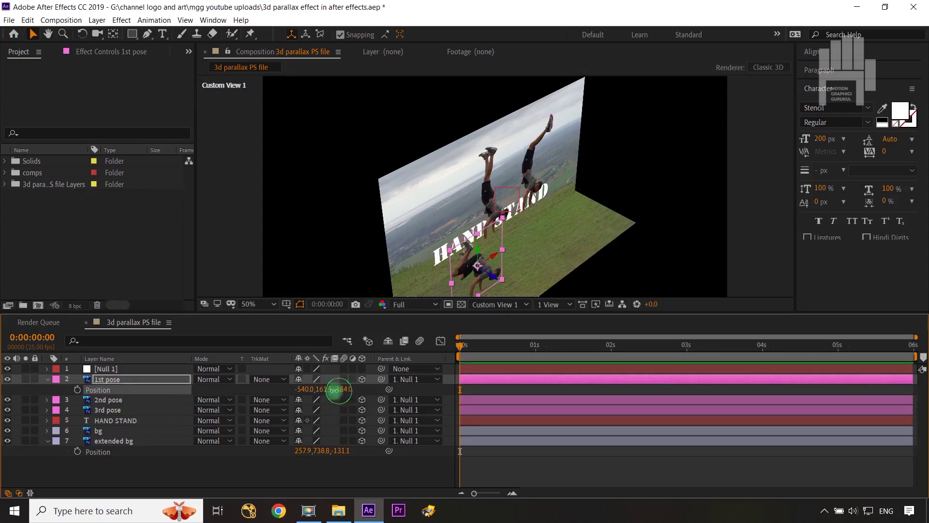
drag(332, 390, 236, 396)
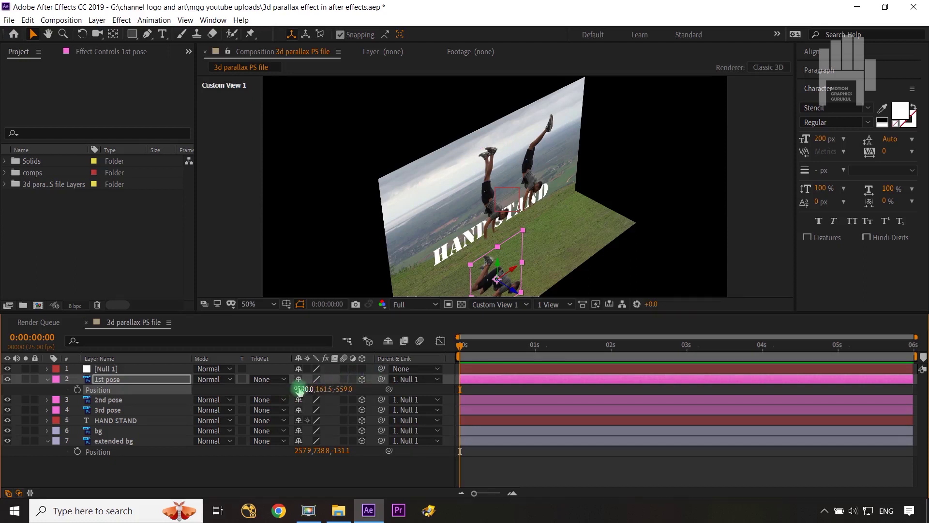
drag(300, 390, 324, 388)
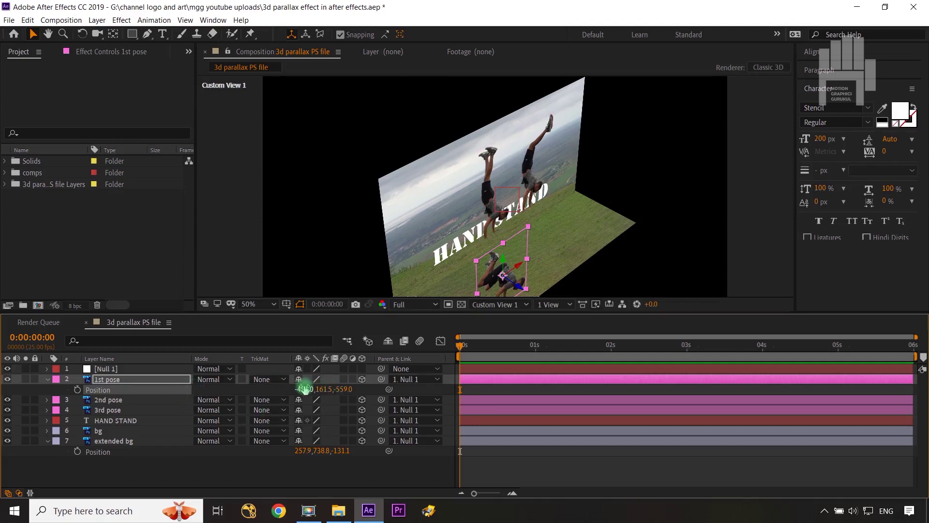
drag(304, 389, 307, 389)
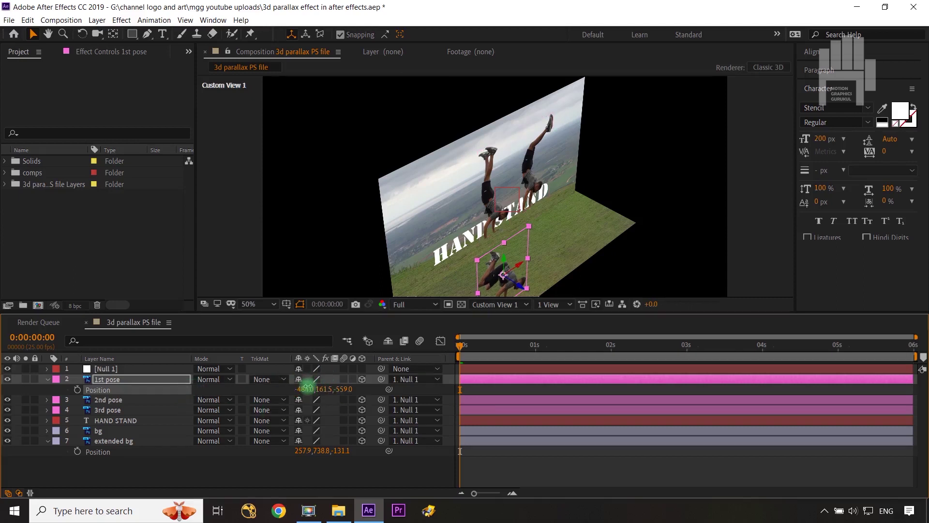
- Bring the 2nd pose layer forward to a Z position of about -293
click(139, 401)
key(p)
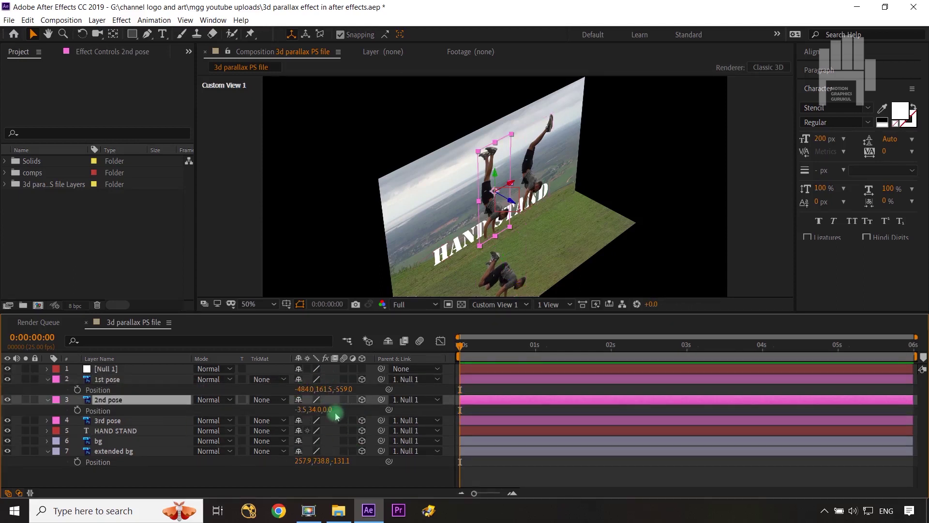
drag(332, 414, 194, 422)
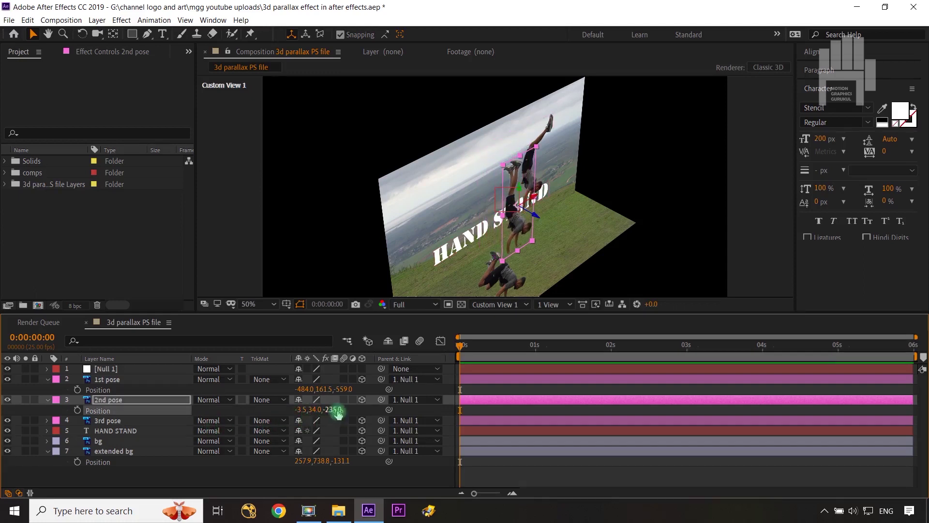
drag(332, 409, 342, 426)
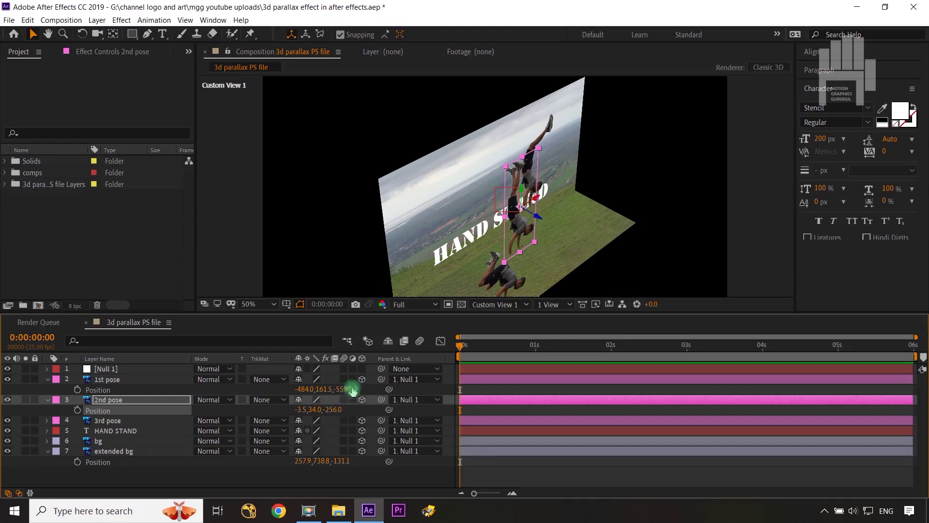
drag(349, 390, 336, 390)
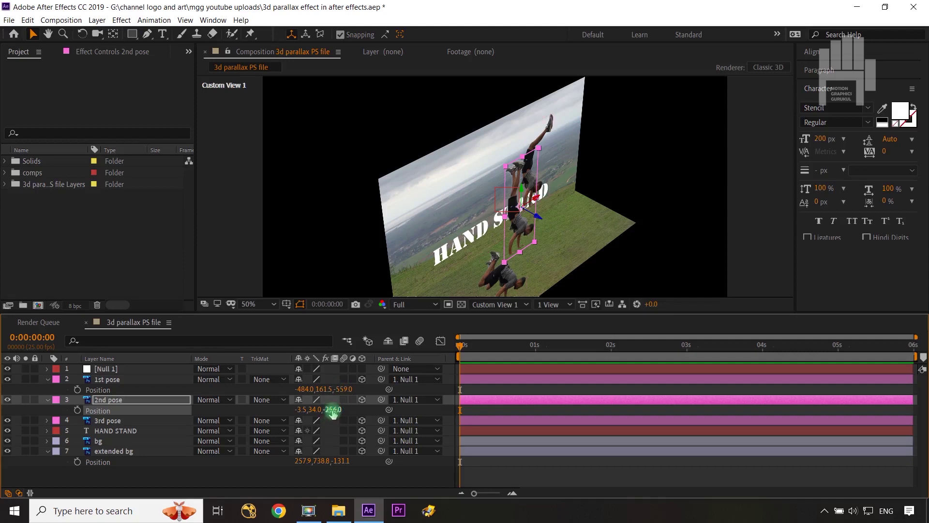
drag(333, 414, 311, 412)
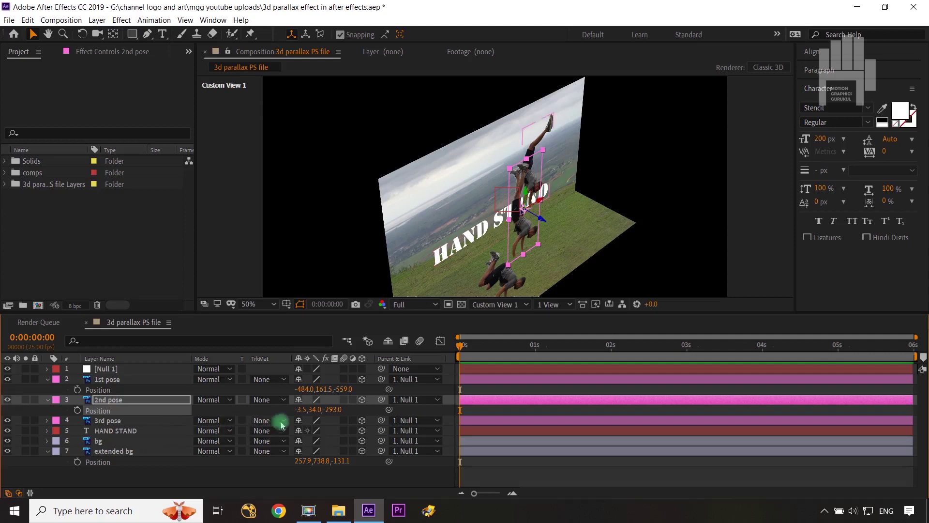
- Move the 3rd pose layer forward to a Z position of about -302 and the 2nd pose layer to about -388
click(150, 424)
key(p)
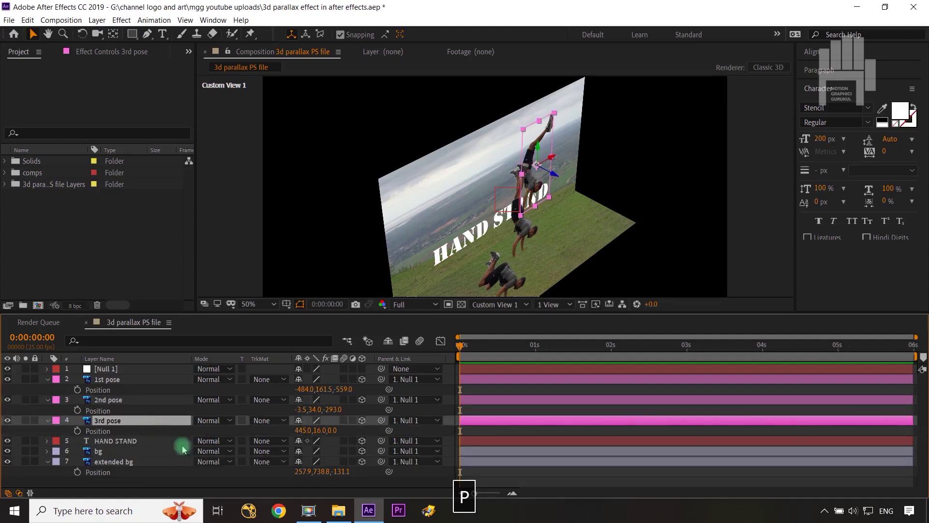
drag(334, 431, 188, 430)
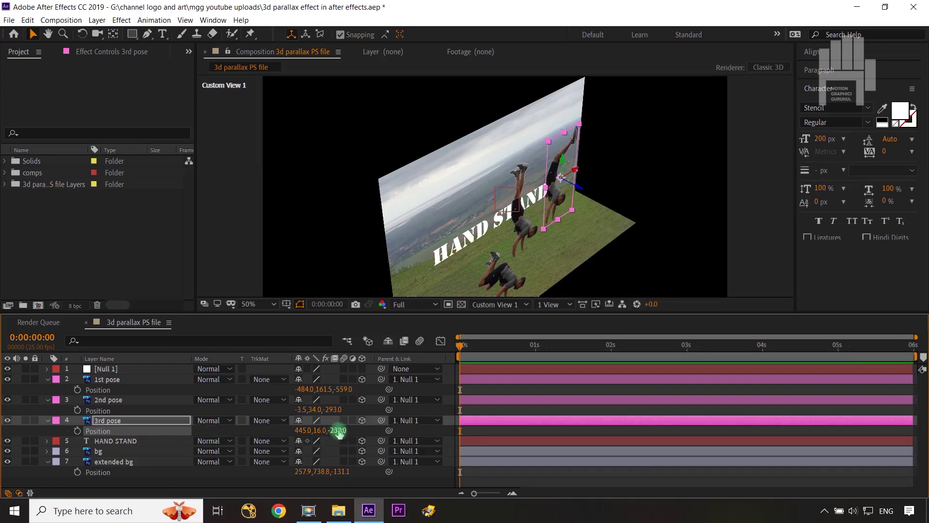
drag(333, 410, 283, 417)
drag(340, 430, 296, 430)
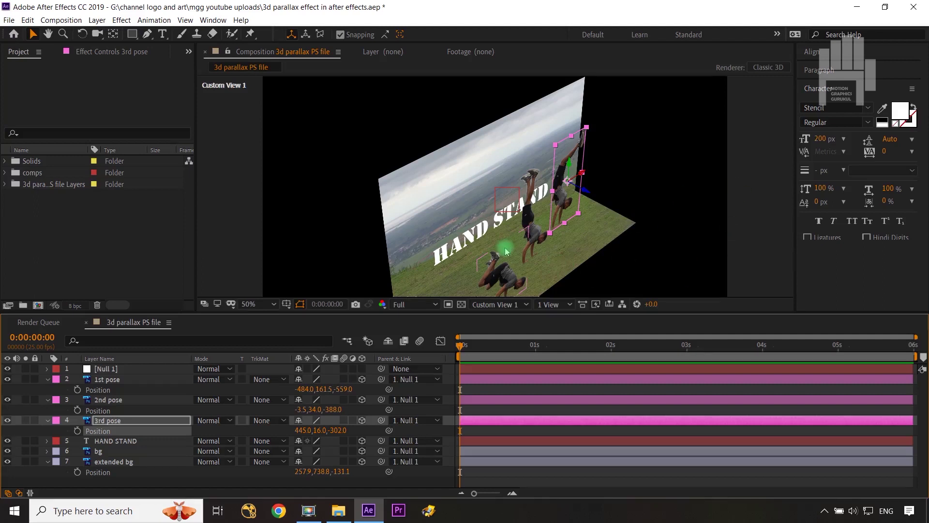
- Switch the composition's 3D view to Top with all three pose layers in view
click(506, 304)
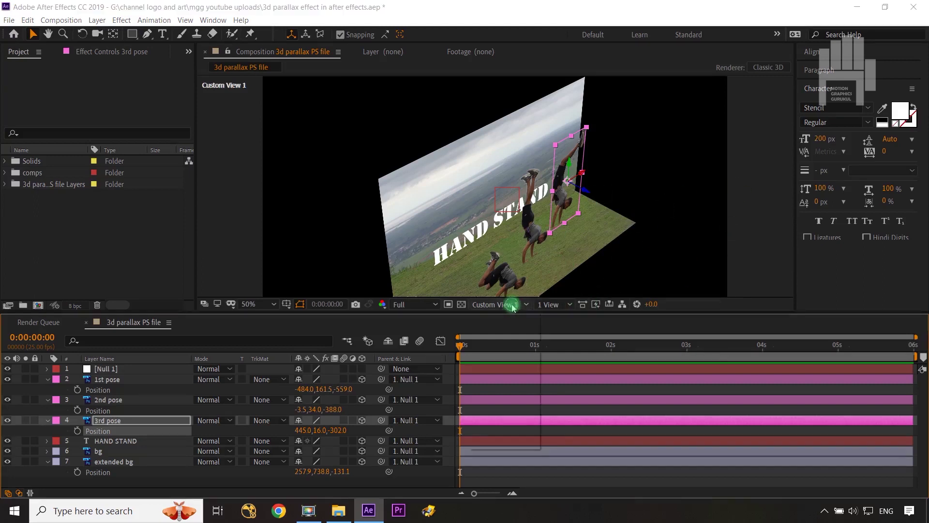
click(503, 360)
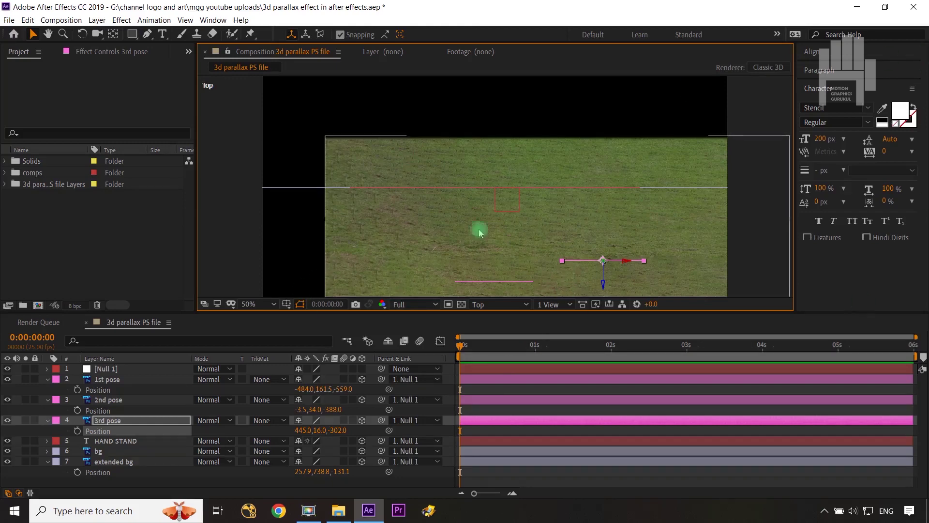
key(space)
drag(608, 205, 490, 167)
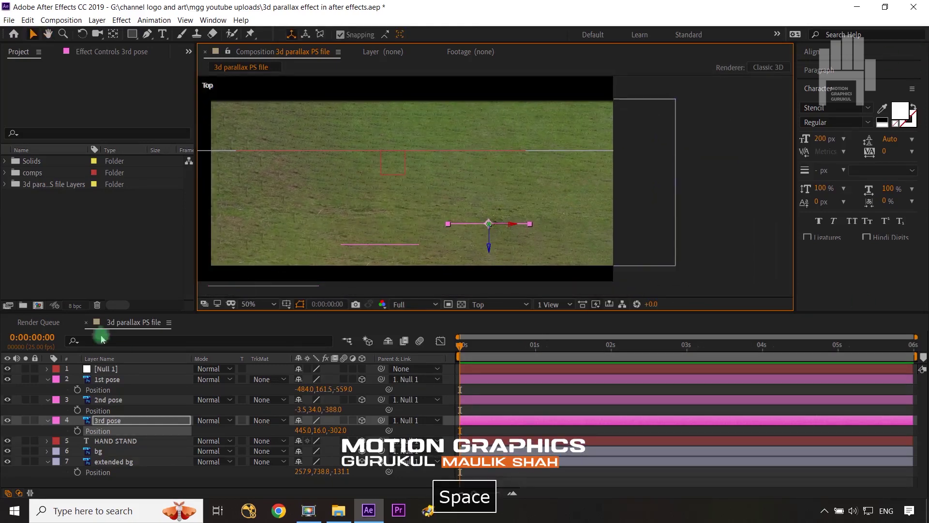
key(space)
drag(446, 237, 503, 199)
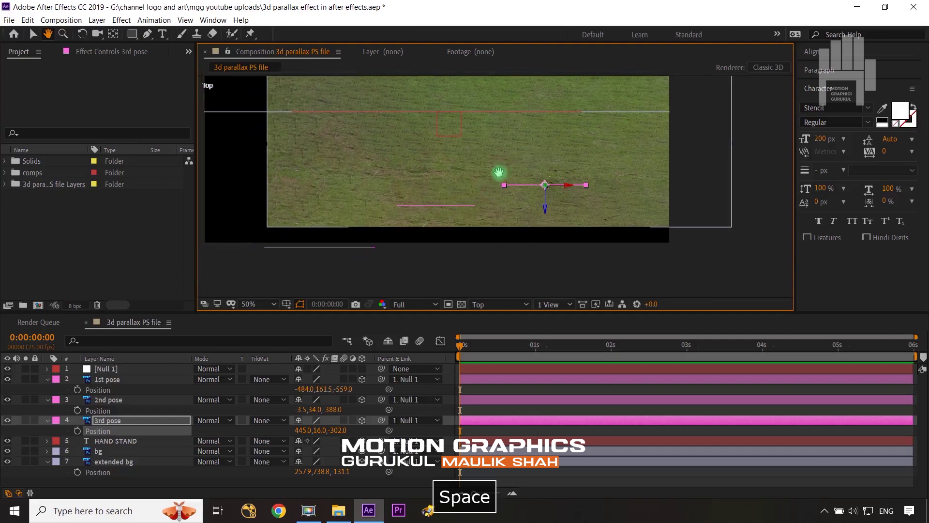
- Move the 1st pose layer back onto the ground plane, to a Z position of about -385
click(145, 379)
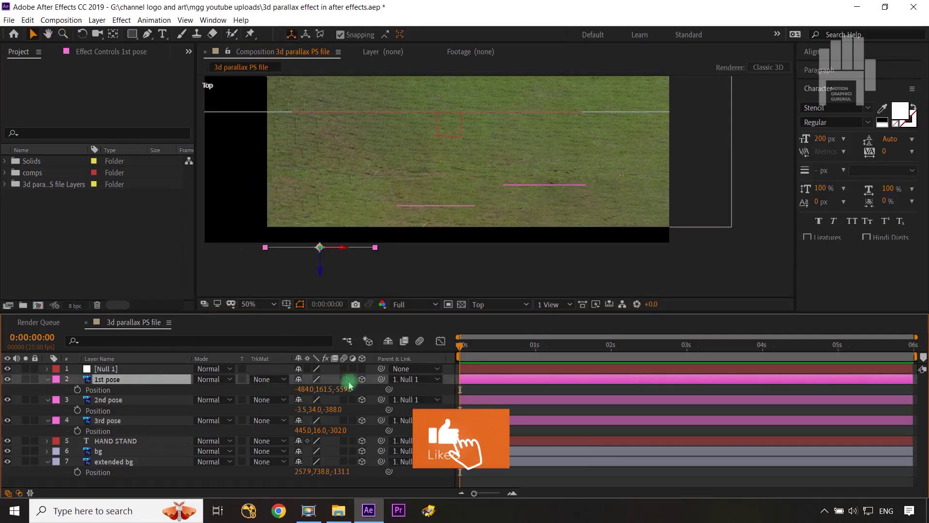
drag(345, 390, 431, 371)
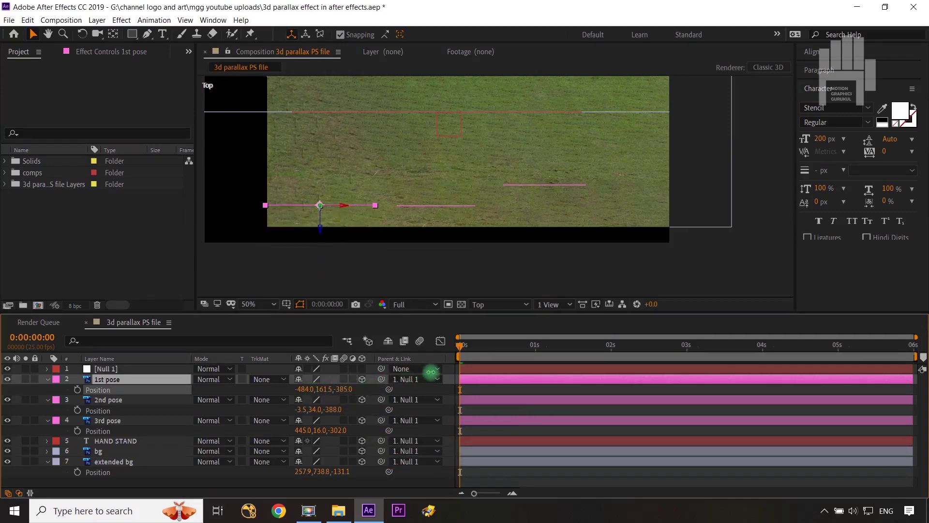
- Move the 1st pose layer to X about -329, and shift the 2nd and 3rd poses to Z about -302 and -251
drag(304, 389, 382, 378)
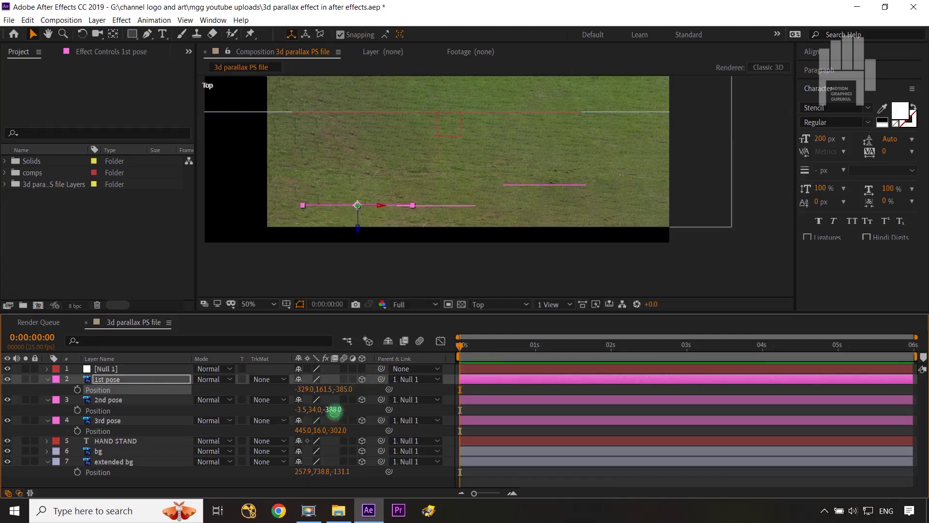
drag(334, 411, 362, 428)
click(364, 431)
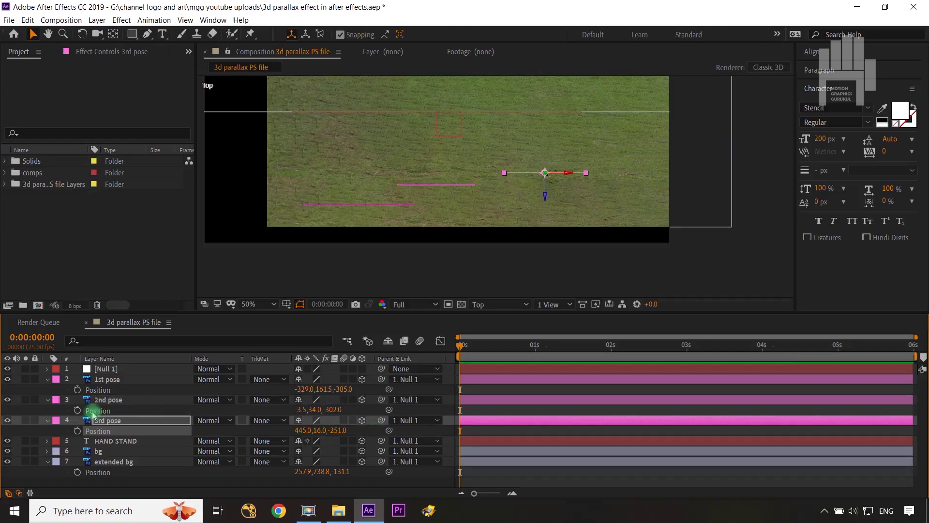
- Shift all three pose layers together along X, bringing the 1st pose to about -134
click(119, 380)
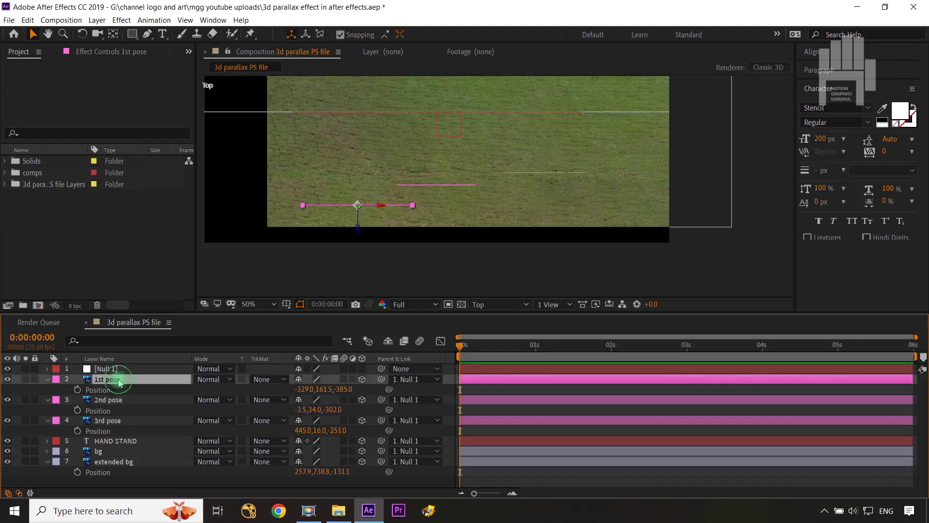
shift+click(126, 420)
drag(298, 389, 406, 369)
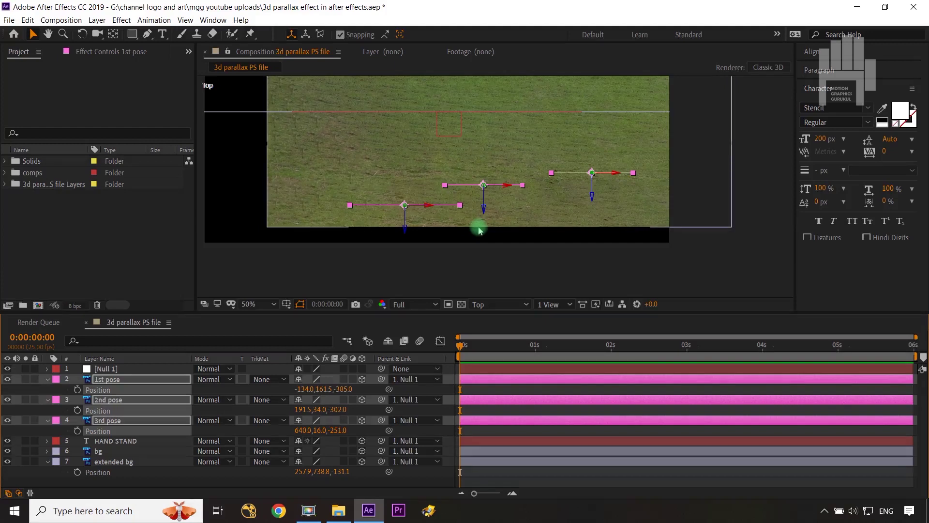
- Move the HAND STAND text layer to an X position of about 214 and a Z position of about -179
click(141, 442)
key(p)
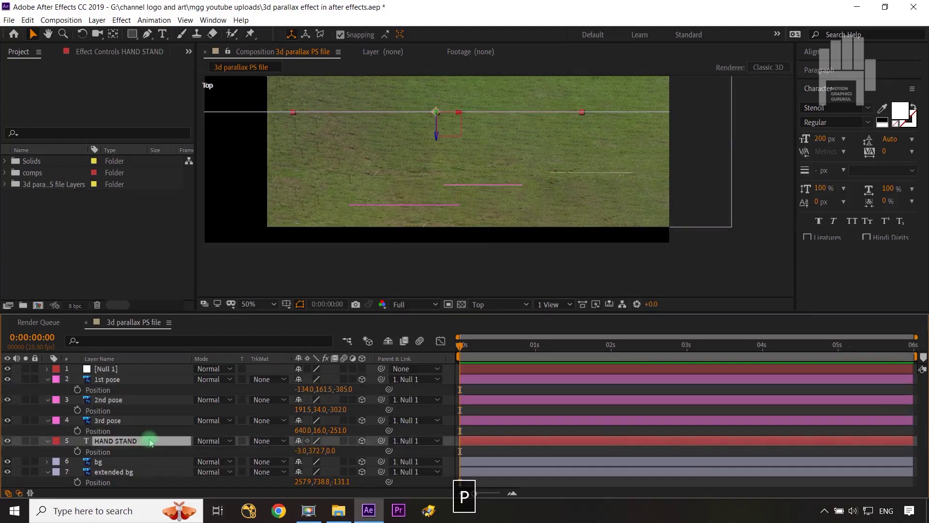
drag(332, 451, 230, 454)
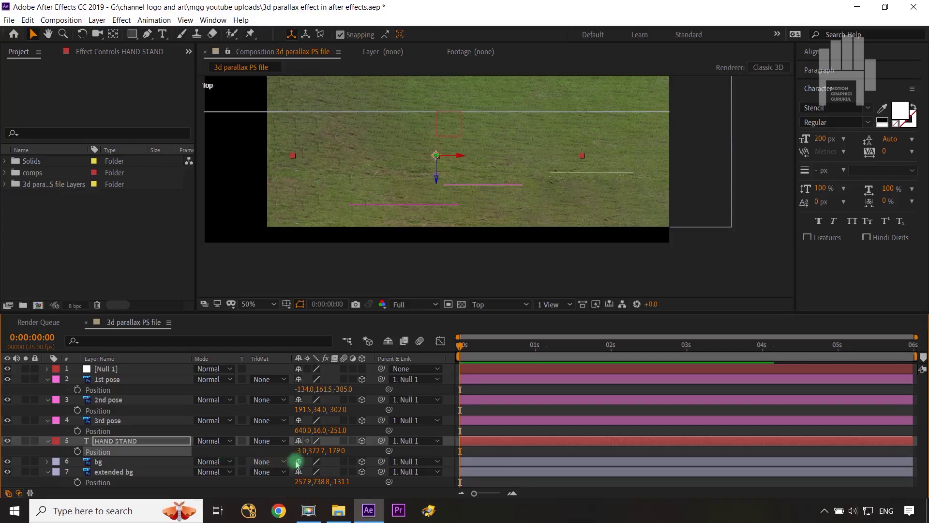
drag(296, 452, 399, 434)
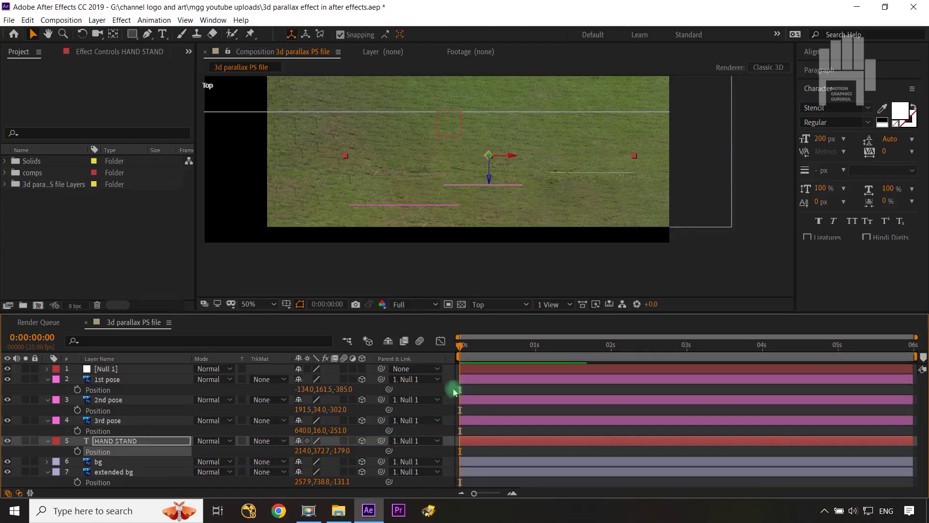
- Check the layer arrangement in Custom View 1 and in the Active Camera view, with the whole frame fitted
click(484, 307)
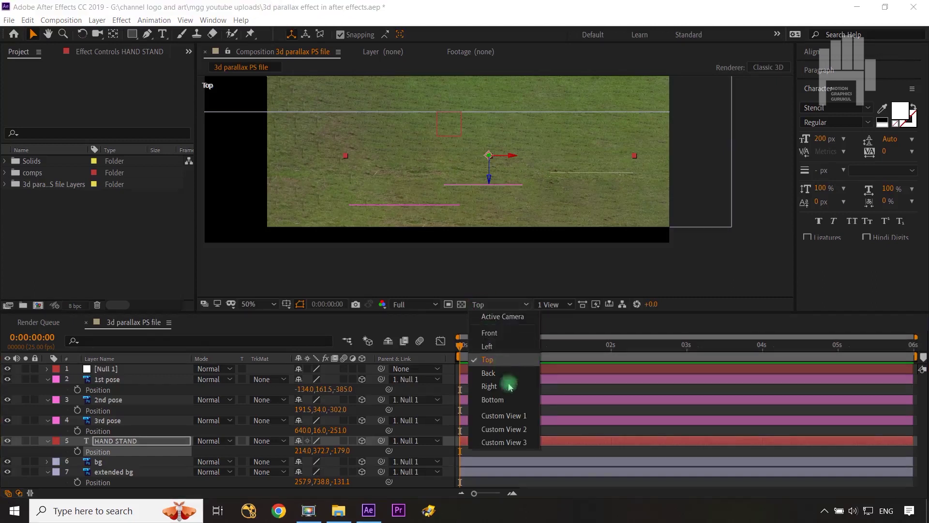
click(504, 416)
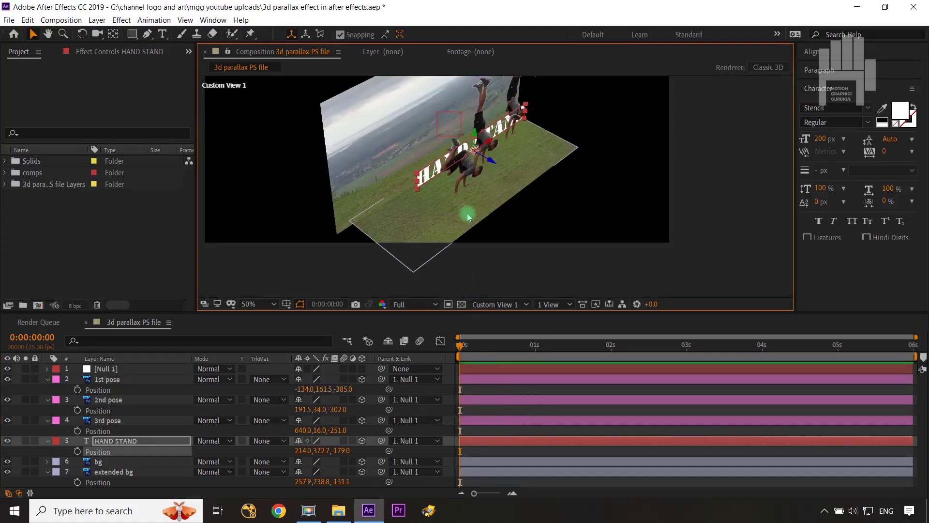
click(499, 304)
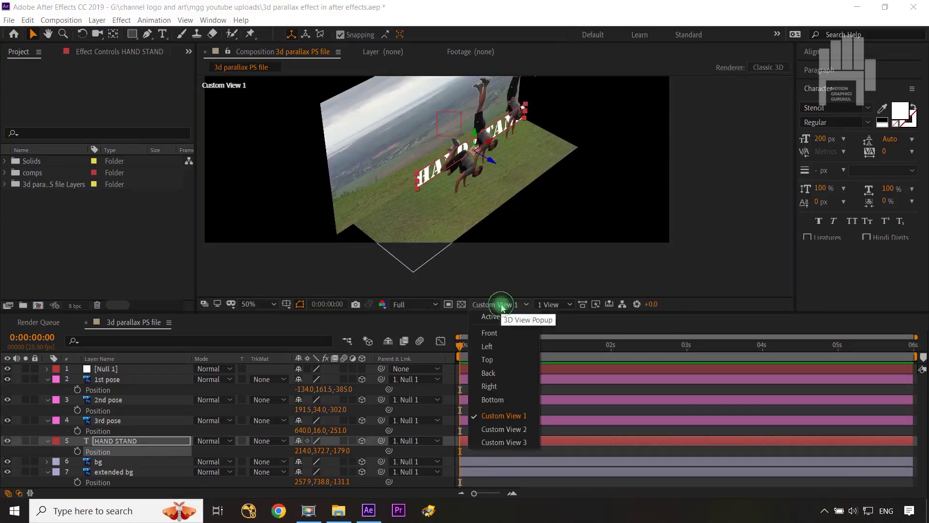
click(504, 317)
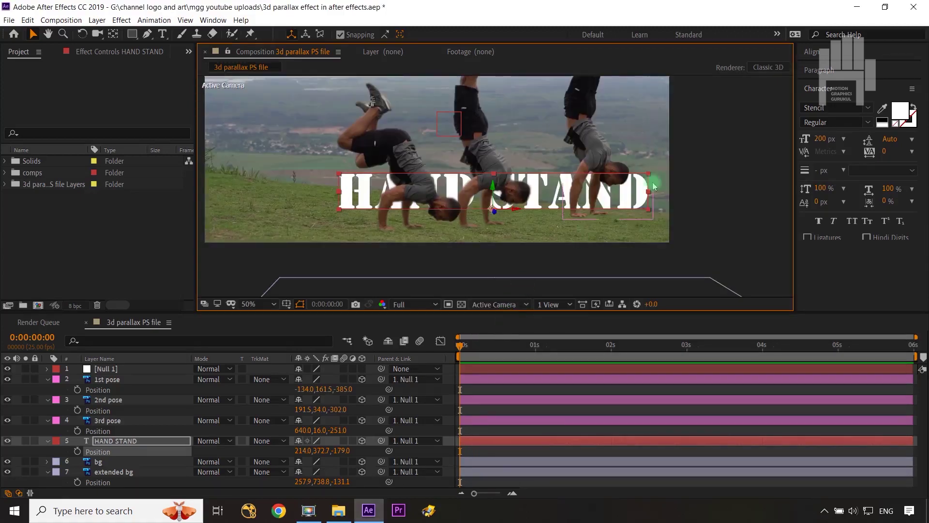
key(shift+slash)
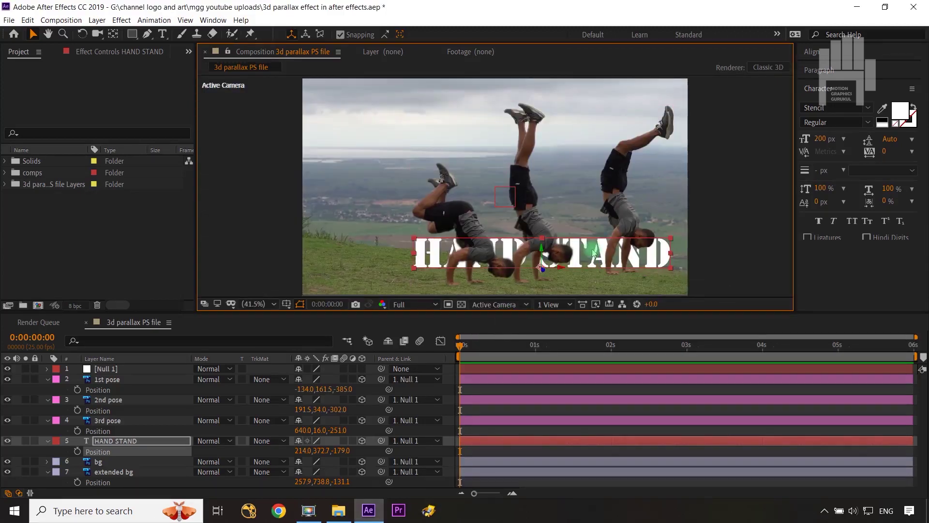
- Shift the three pose layers and the HAND STAND text together along X, bringing the 1st pose to about -327
click(119, 380)
shift+click(140, 441)
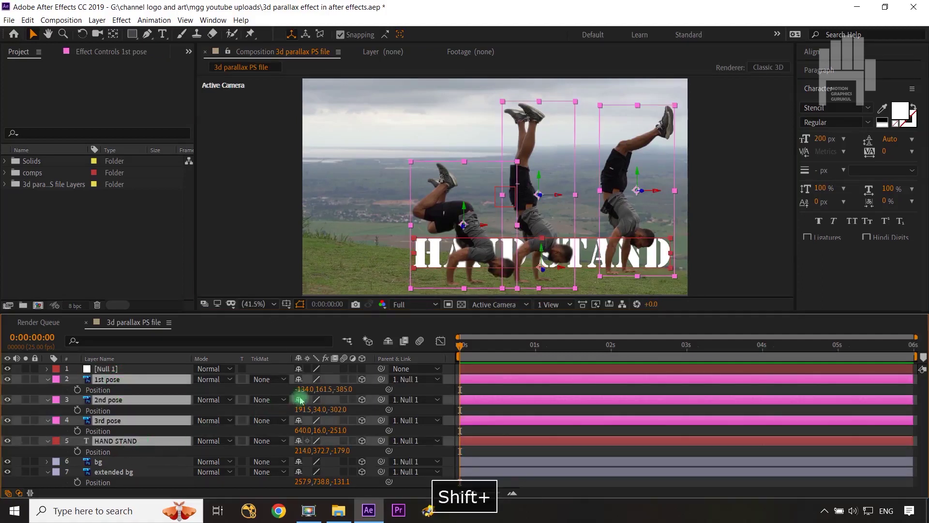
drag(294, 389, 178, 381)
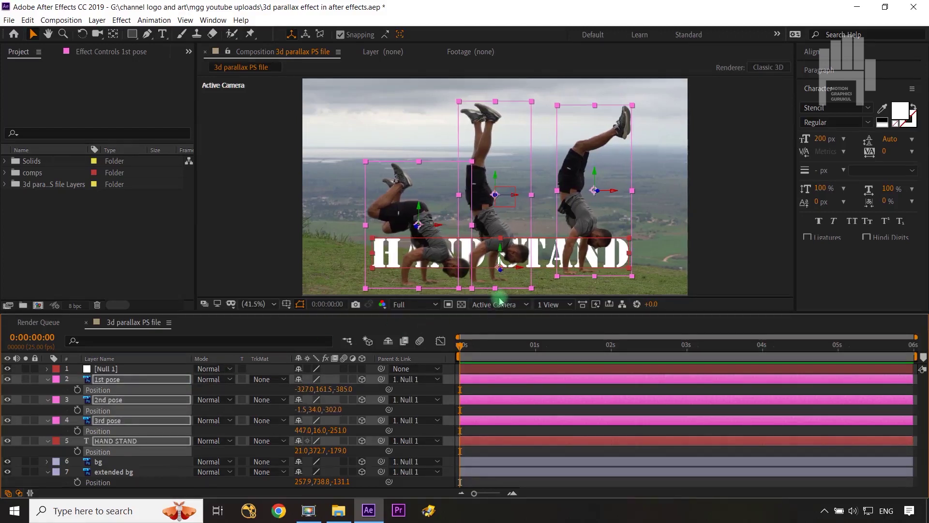
- In Custom View 1, move the extended bg ground layer to an X position of about 183.9
click(503, 304)
click(505, 414)
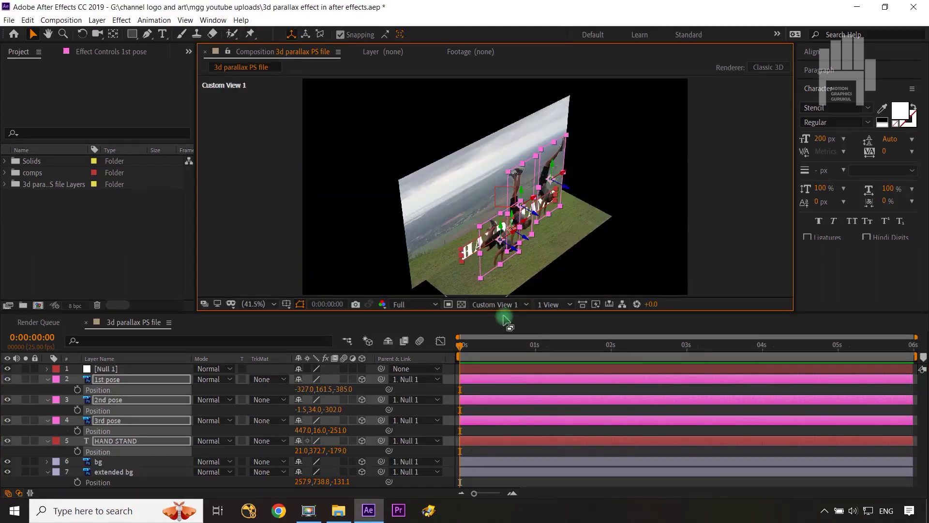
click(127, 472)
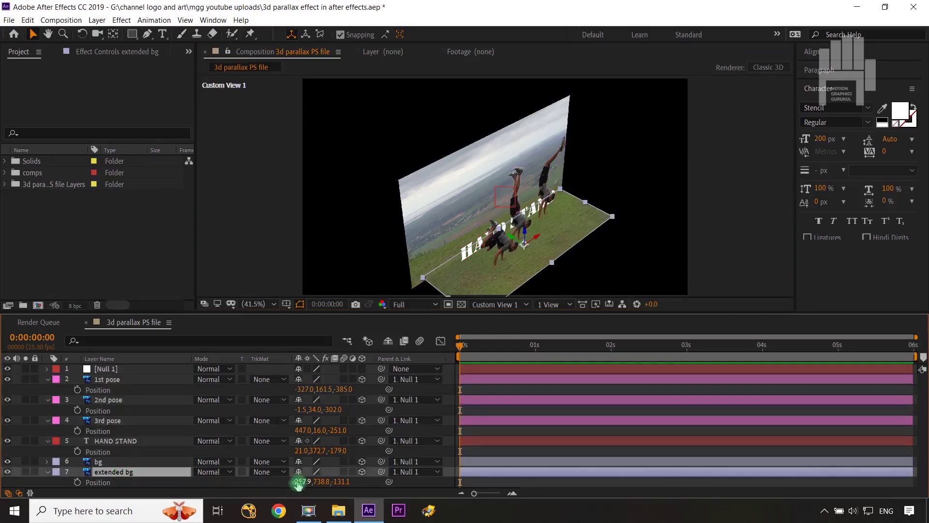
drag(298, 483, 261, 490)
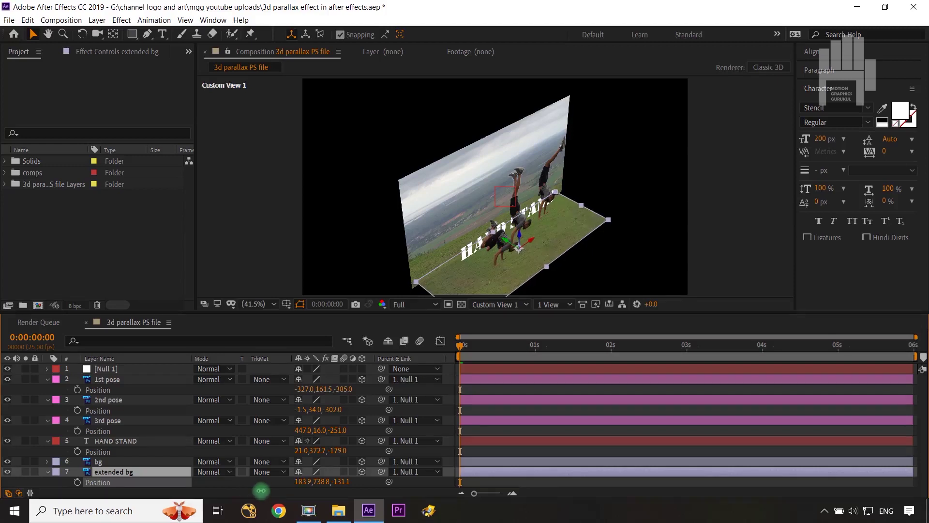
- Unlink the extended bg layer's scale, widen it to 121% in X only, and nudge the layer slightly along its X axis
click(139, 472)
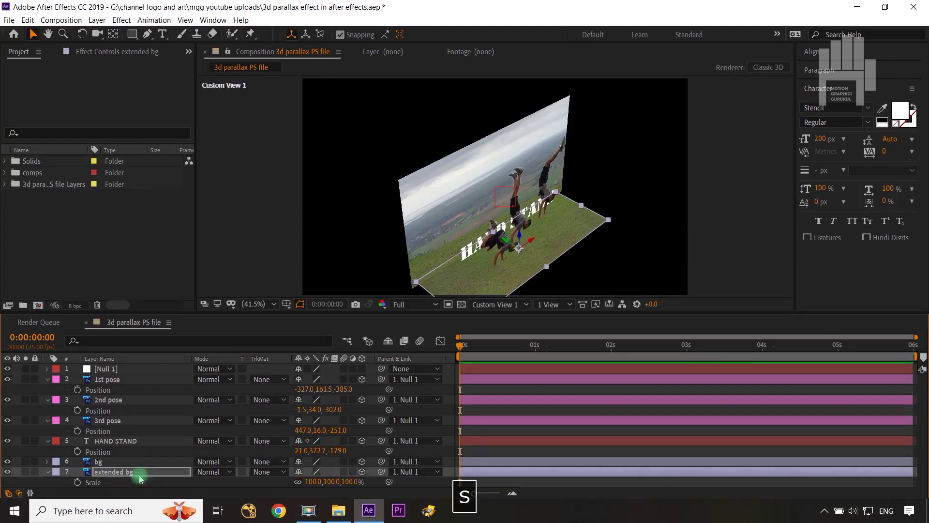
key(s)
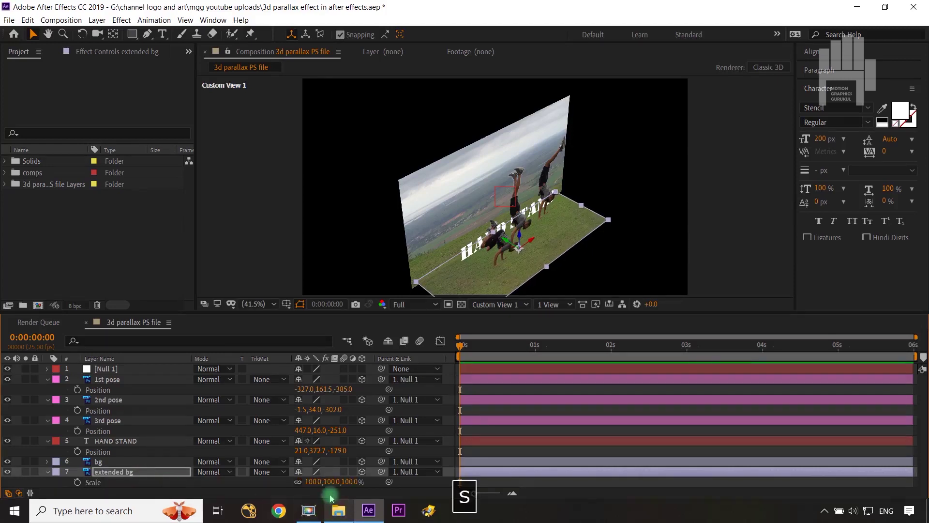
click(301, 483)
drag(311, 483, 322, 482)
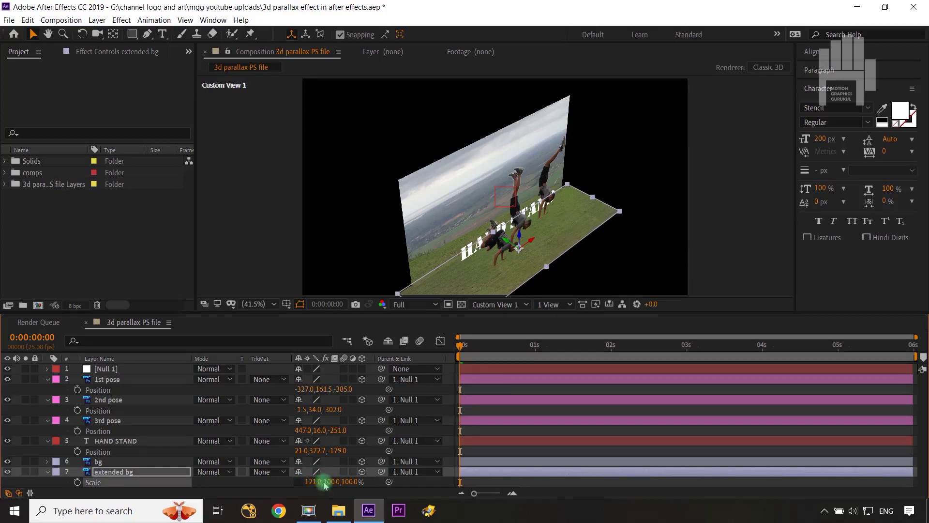
click(547, 252)
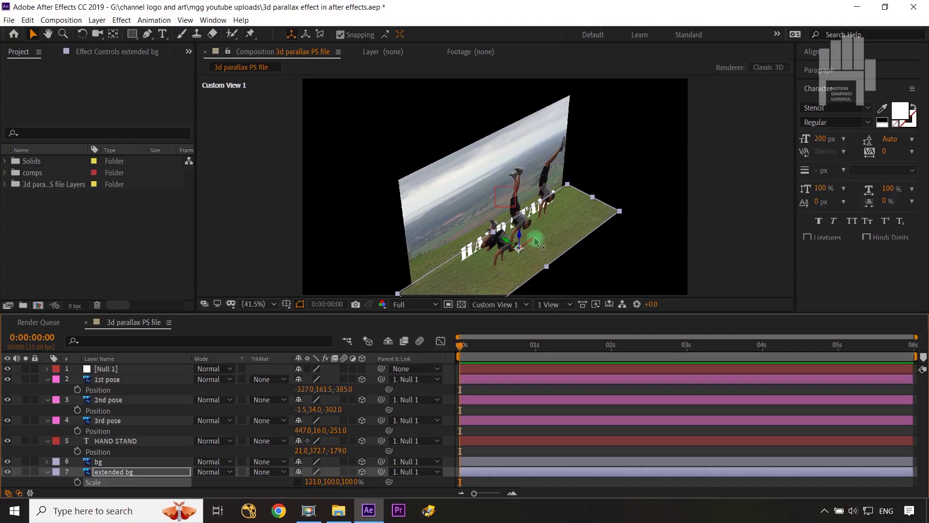
drag(537, 241, 545, 238)
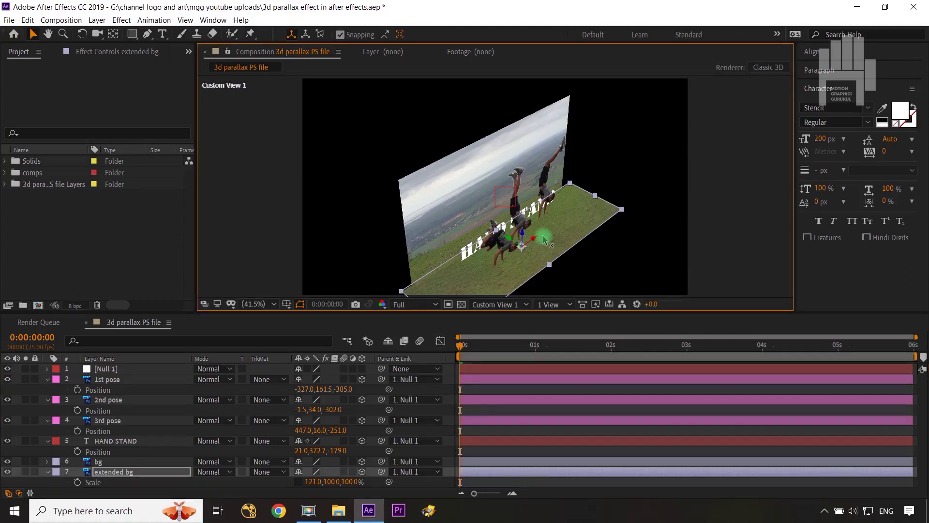
click(551, 265)
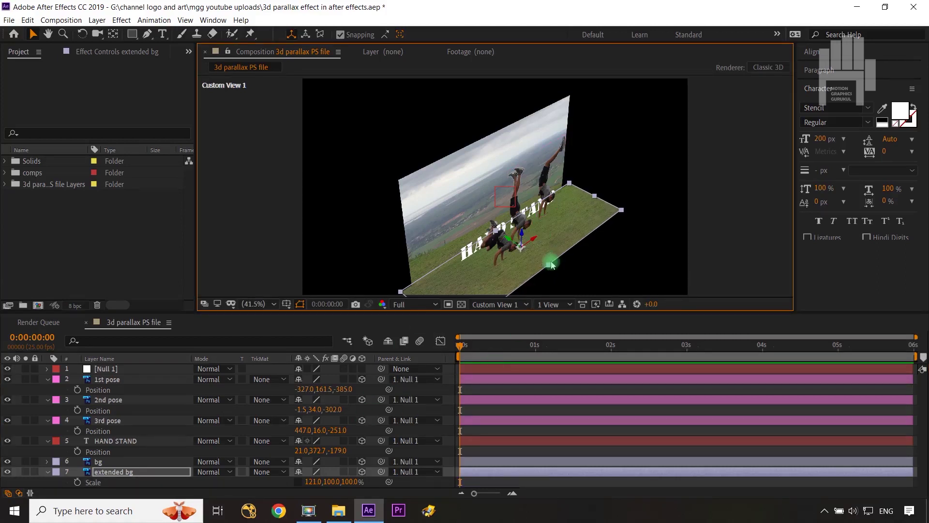
key(shift+slash)
- Return to the Active Camera view and make the Null 1 layer 3D
click(510, 305)
click(510, 318)
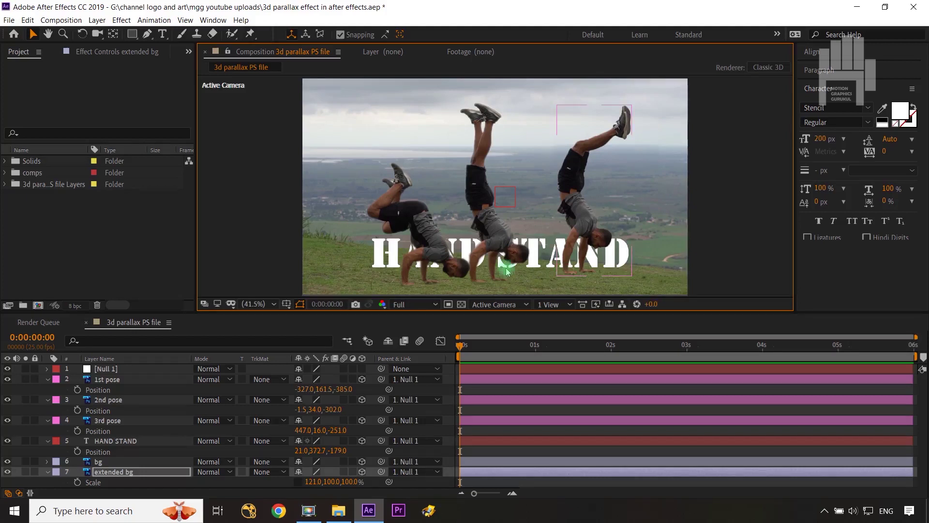
click(156, 370)
key(p)
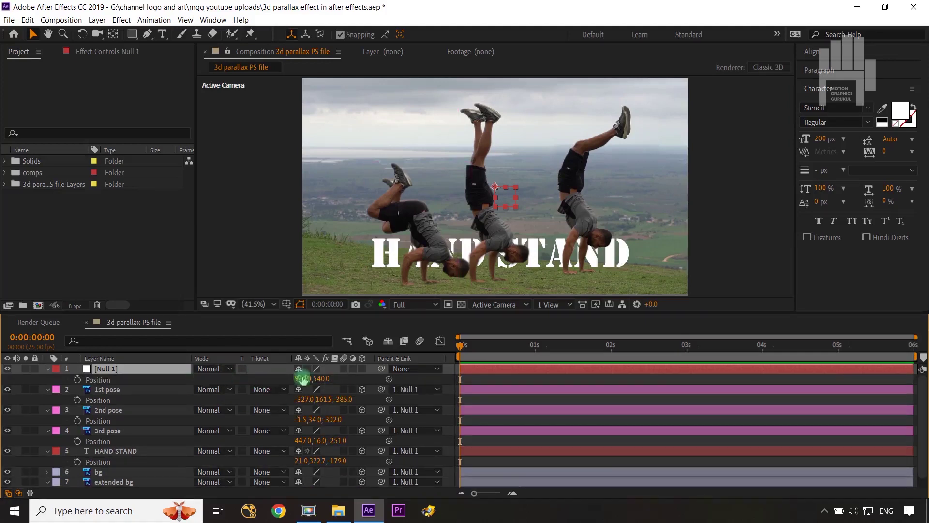
click(363, 370)
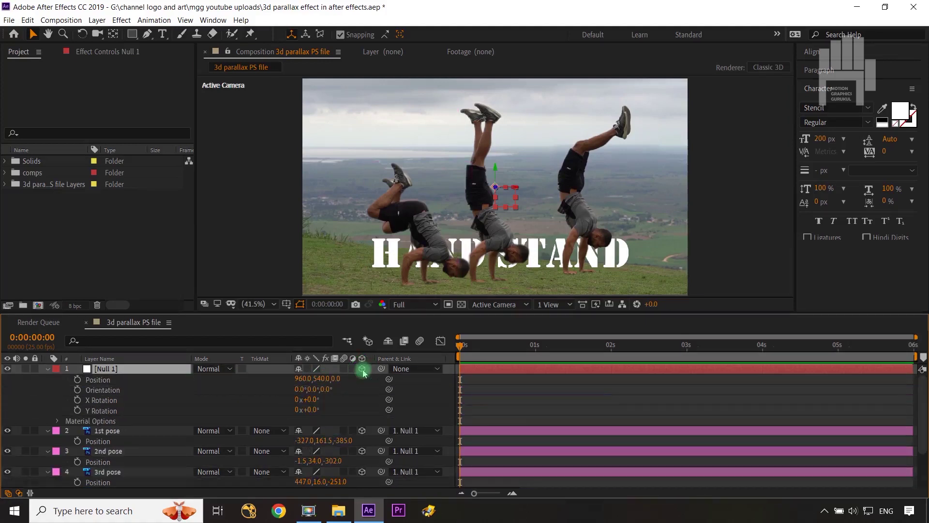
- Collapse the expanded properties of the null, pose, text and extended bg layers in the timeline
click(47, 369)
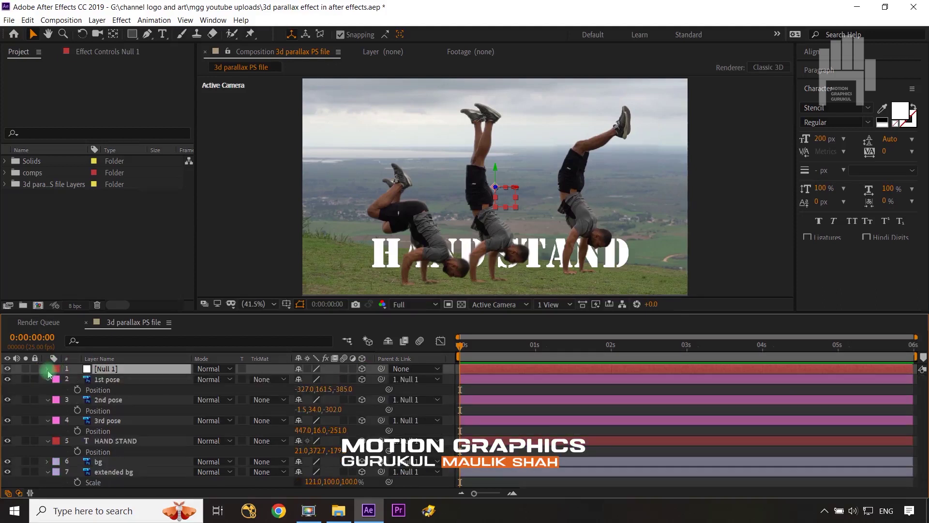
click(48, 381)
click(47, 390)
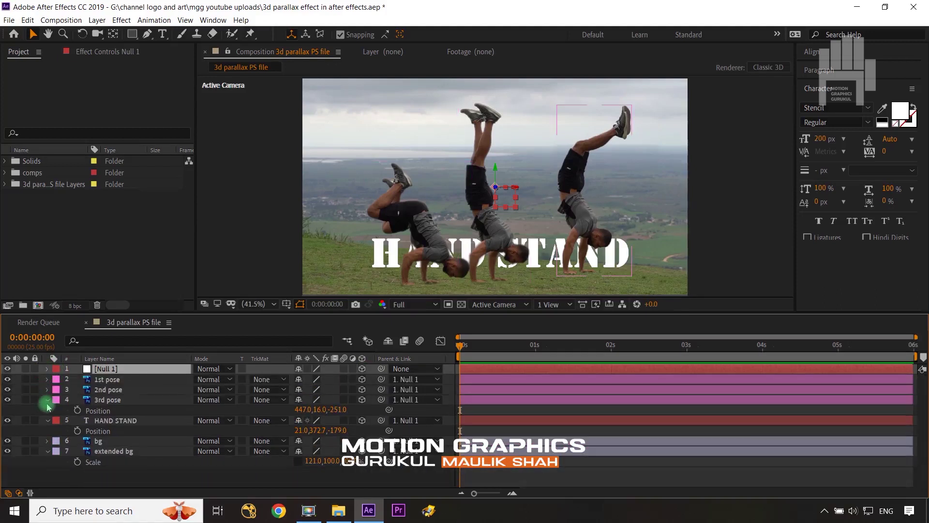
click(47, 400)
click(47, 410)
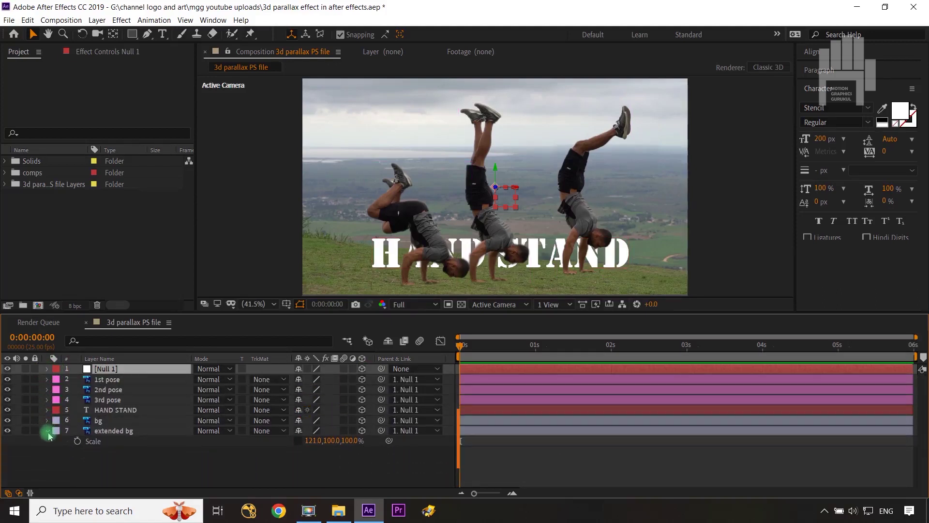
click(48, 431)
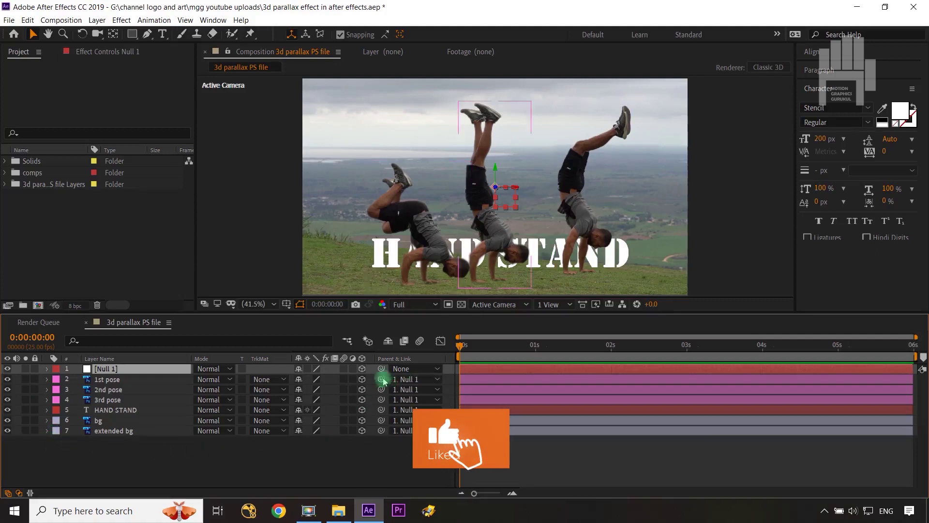
click(135, 380)
shift+click(142, 432)
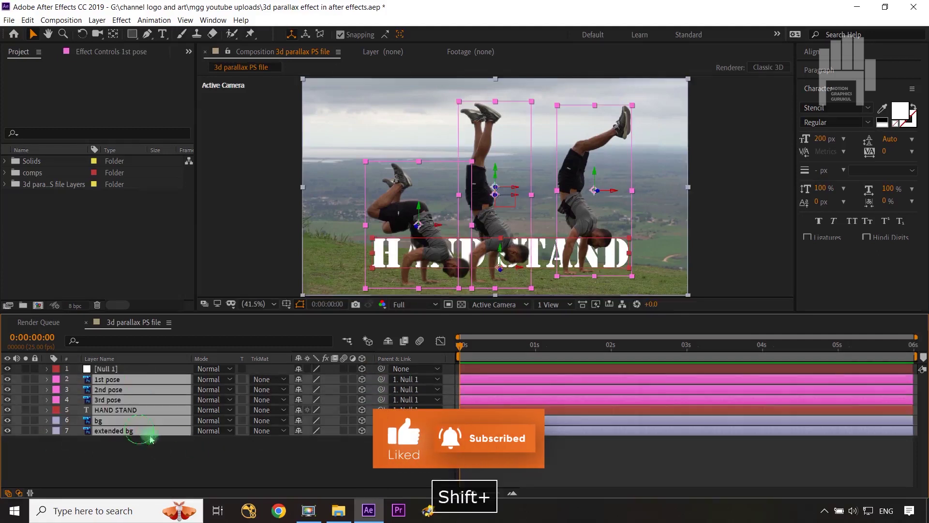
drag(381, 379, 432, 376)
click(129, 389)
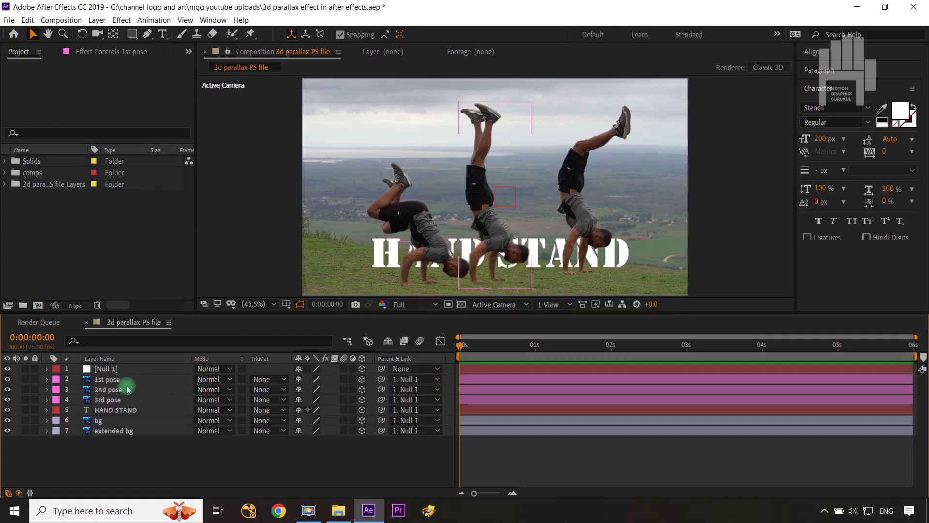
- Set the parent of all six layers from 1st pose to extended bg to None
click(126, 381)
shift+click(121, 431)
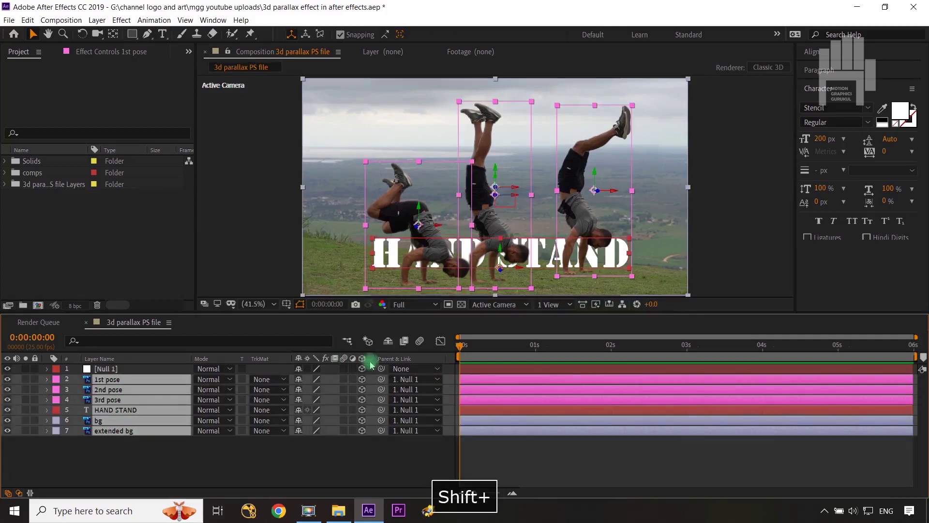
click(406, 380)
click(395, 390)
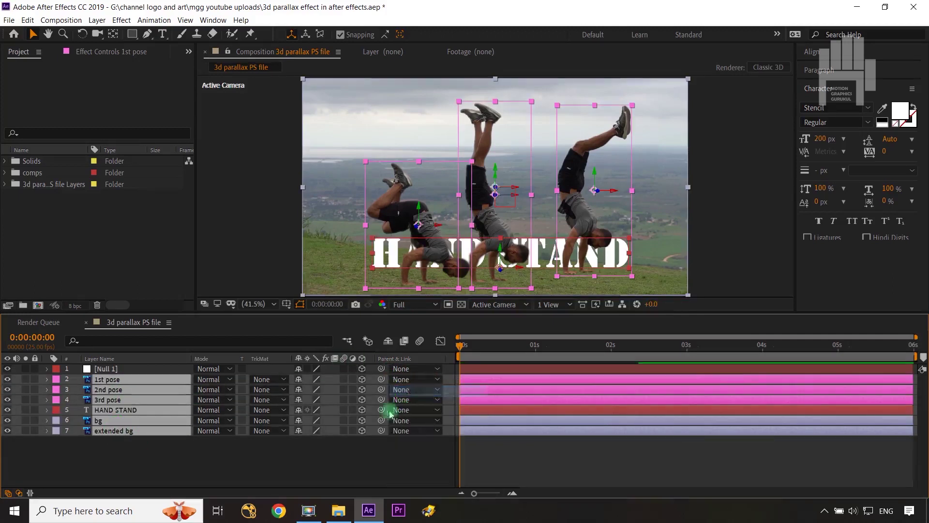
- Parent all six layers from 1st pose to extended bg to the Null 1 layer
click(429, 386)
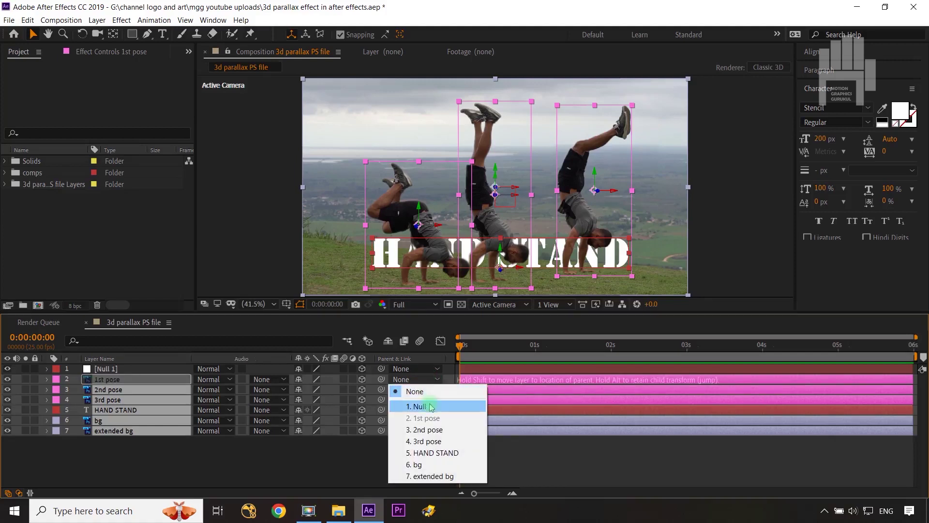
click(431, 404)
click(379, 462)
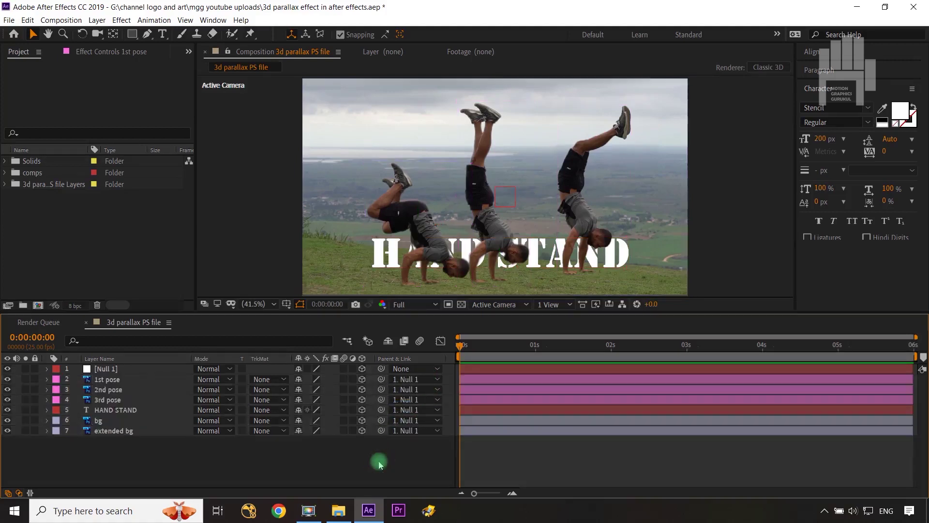
click(294, 432)
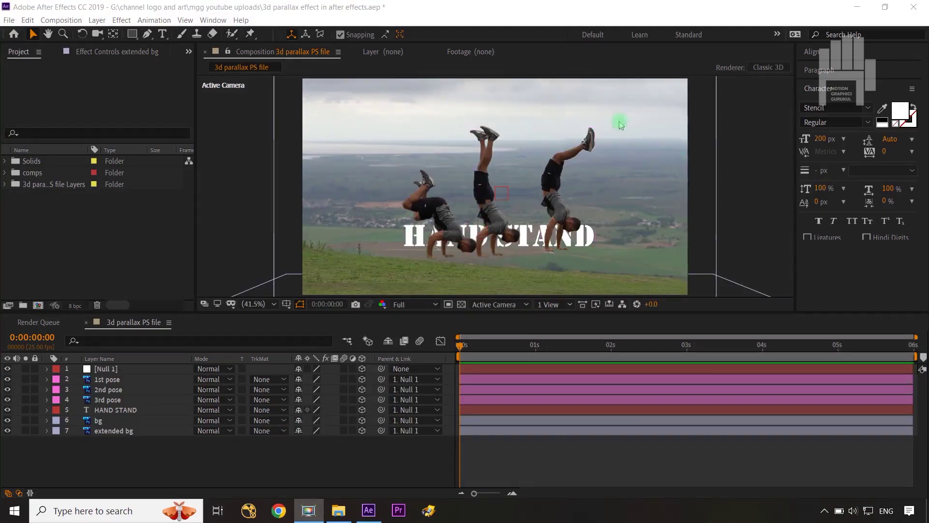
- Lower the three pose layers and HAND STAND together to Y positions 358.5, 231, 213 and 569.7, and collapse their properties
click(144, 378)
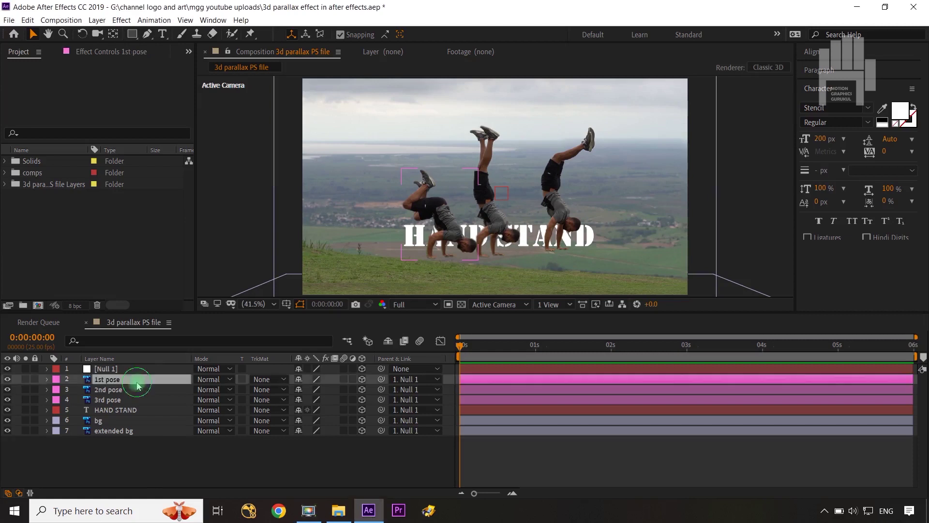
shift+click(138, 410)
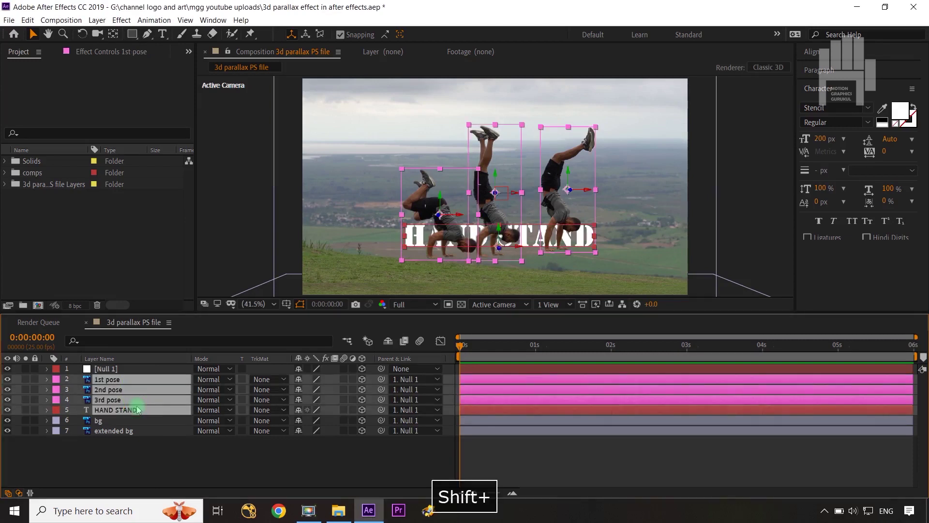
key(p)
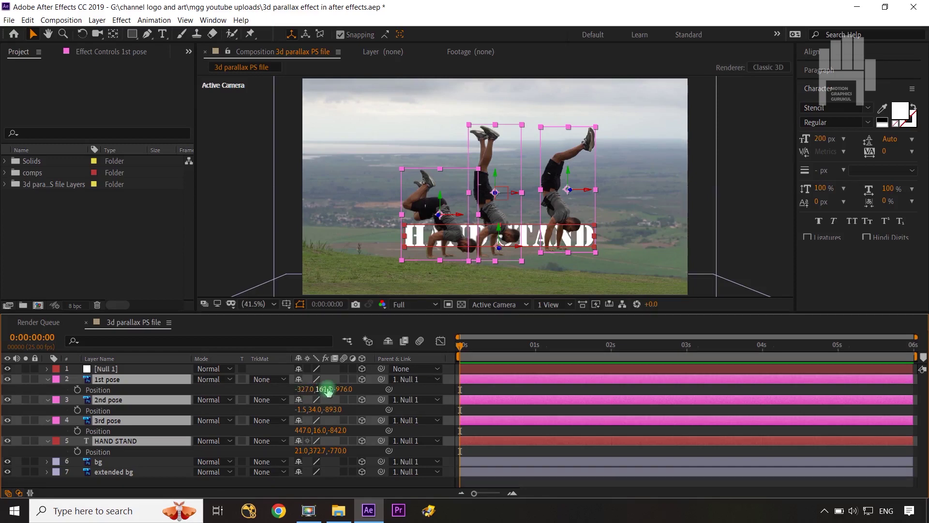
drag(324, 391, 465, 365)
click(454, 409)
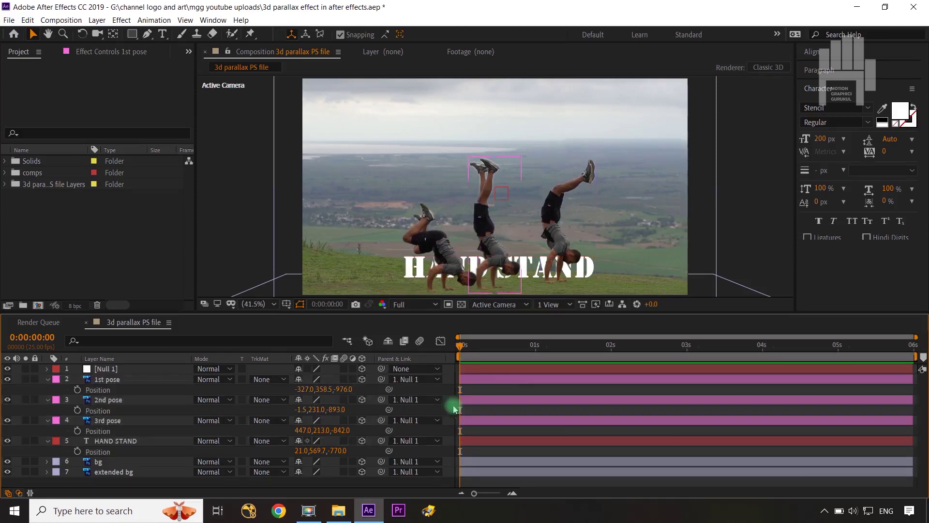
click(769, 228)
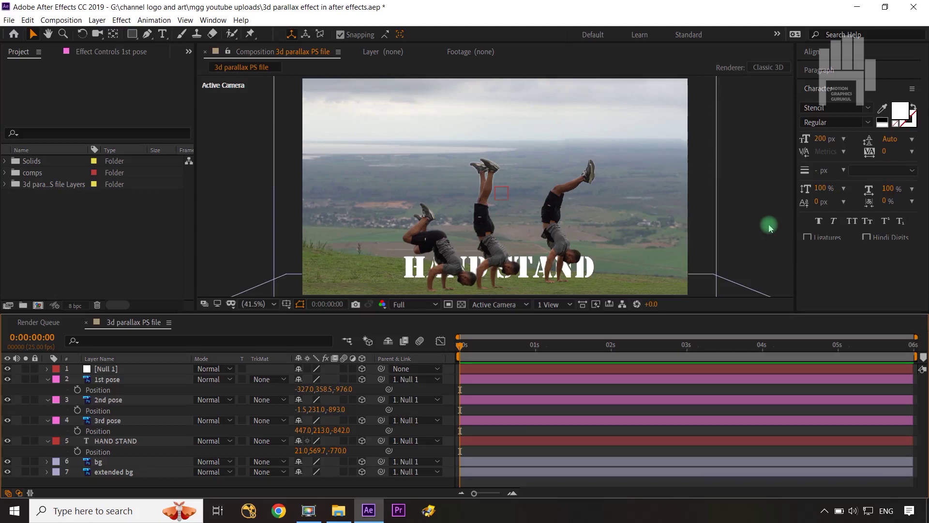
click(48, 380)
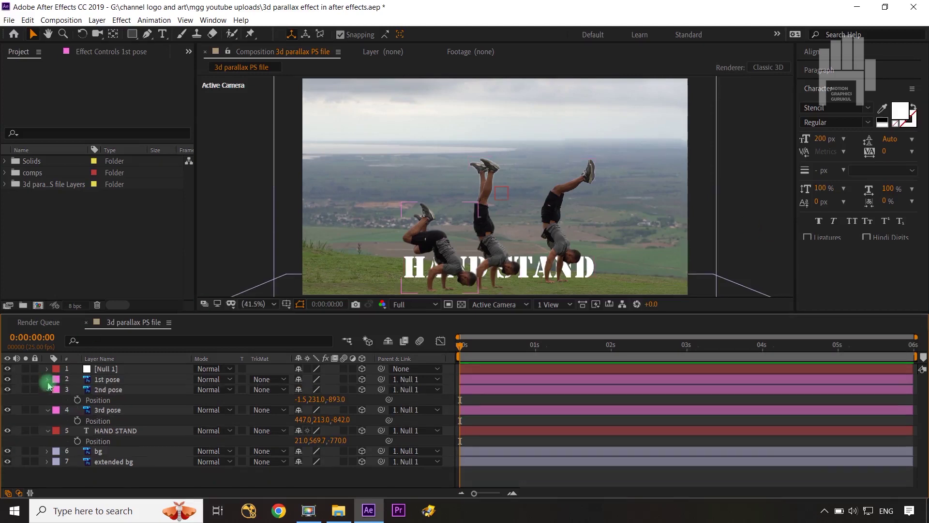
click(48, 389)
click(48, 400)
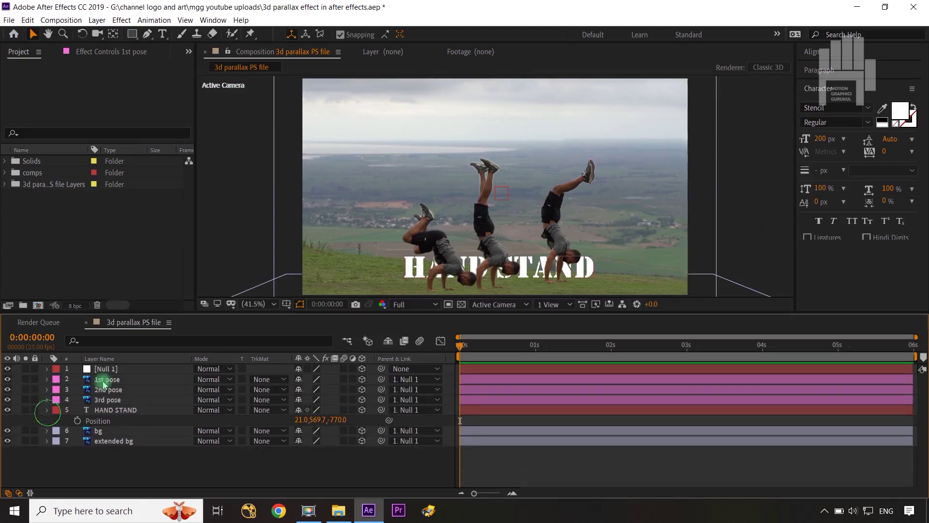
- Set Null 1's X Rotation to 4° and Y Rotation to 12°, and keyframe both at 0 seconds
click(128, 370)
key(r)
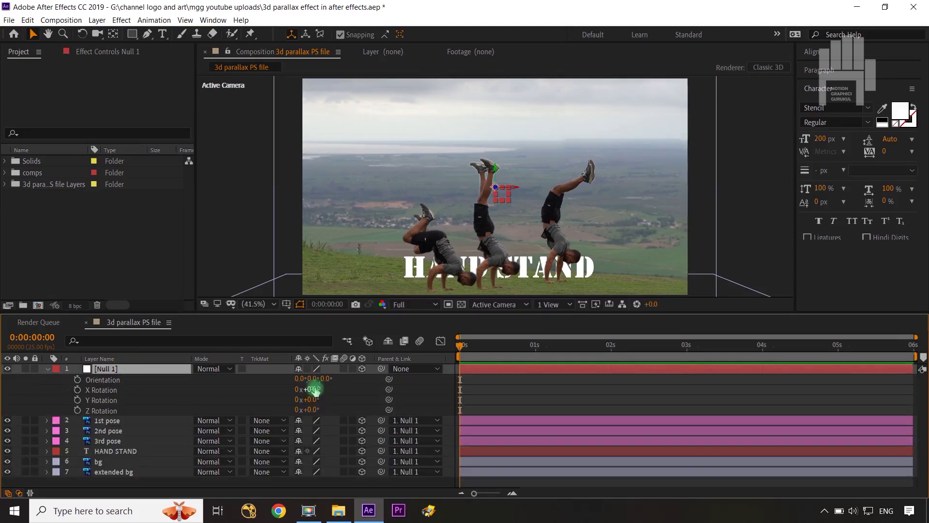
drag(313, 389, 319, 389)
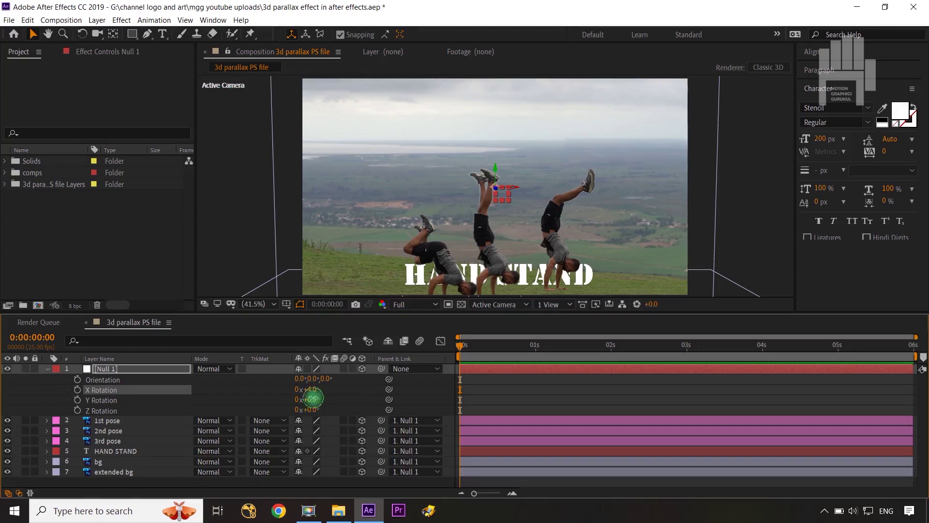
drag(313, 398, 346, 395)
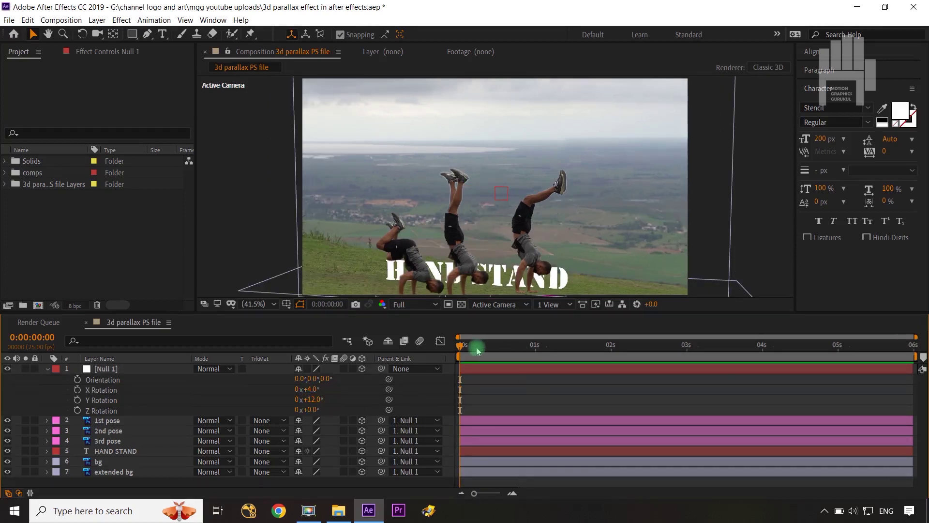
click(78, 389)
click(78, 400)
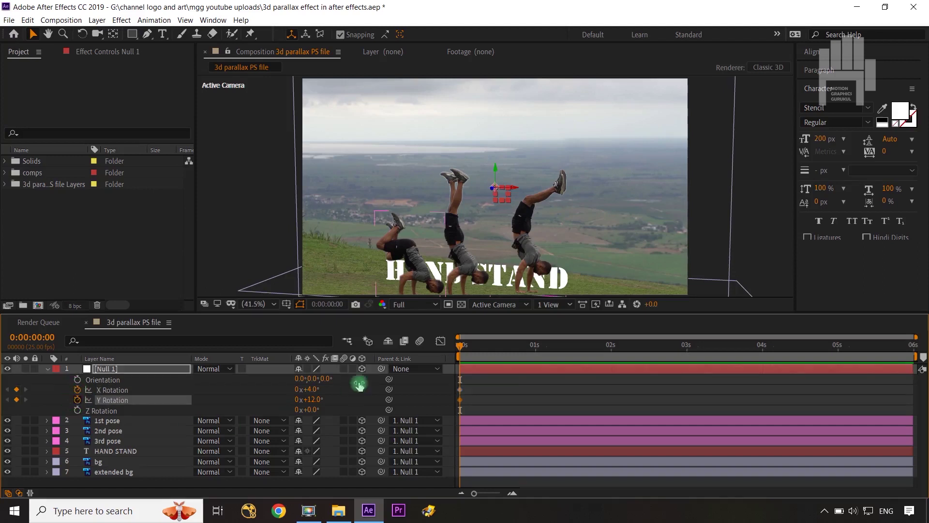
- At 2 seconds, keyframe Null 1's X Rotation at -4° and Y Rotation at -12°
drag(464, 346, 612, 347)
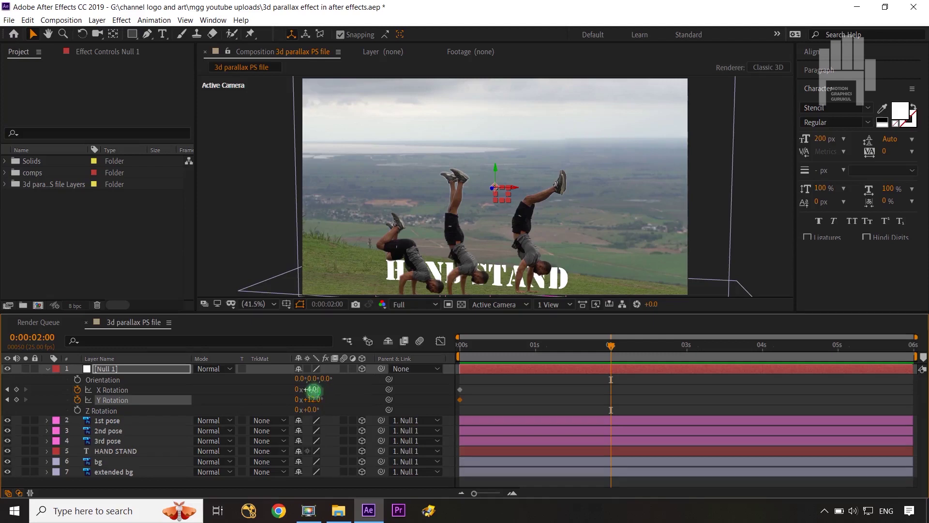
text(-4)
click(365, 390)
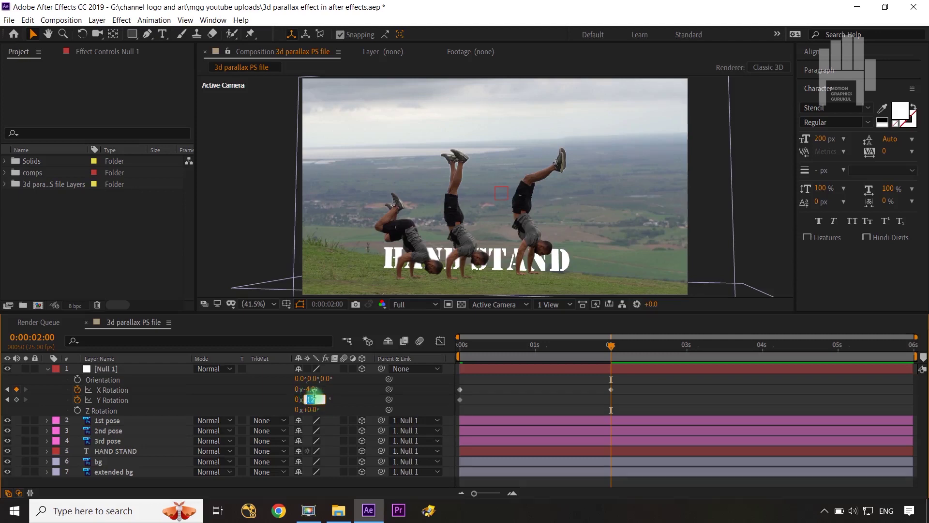
text(-1)
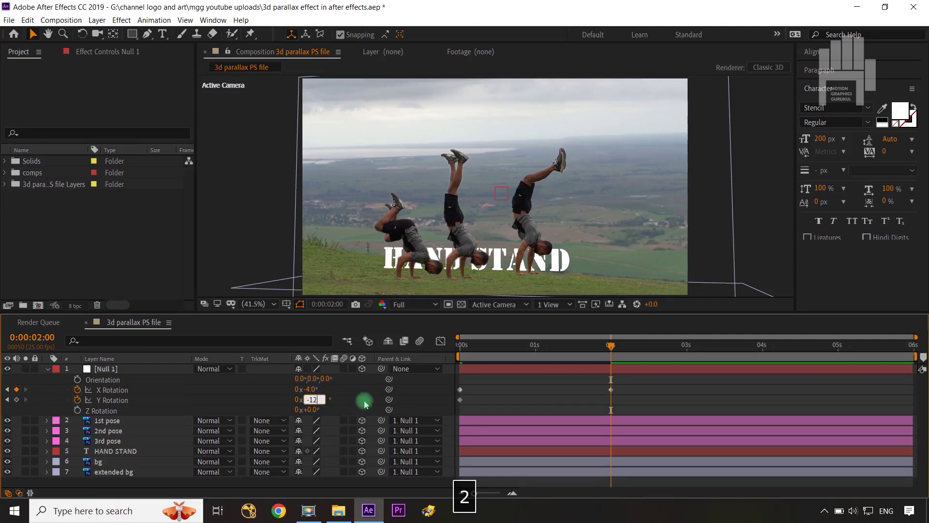
text(2)
key(Return)
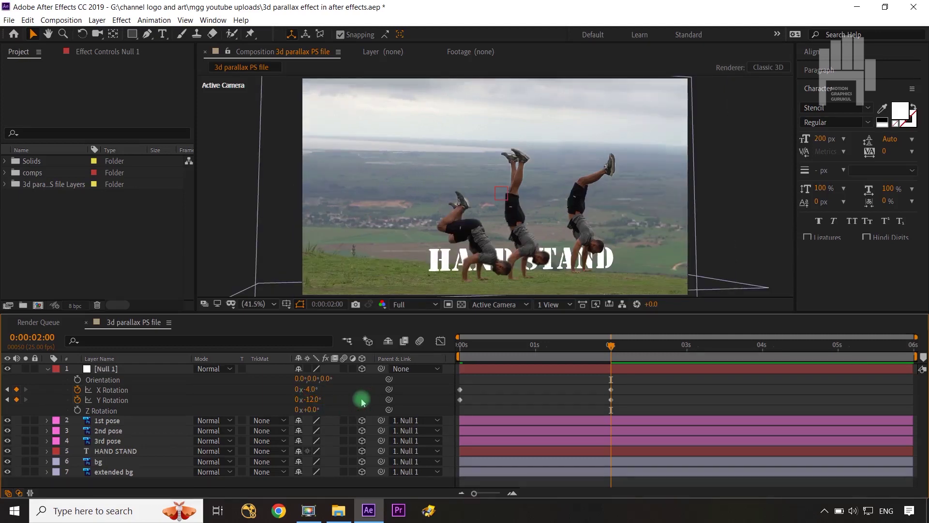
- Change Null 1's Y Rotation at 2 seconds to -5°
mouse_move(312, 401)
mouse_down()
mouse_move(340, 397)
mouse_move(311, 400)
mouse_up()
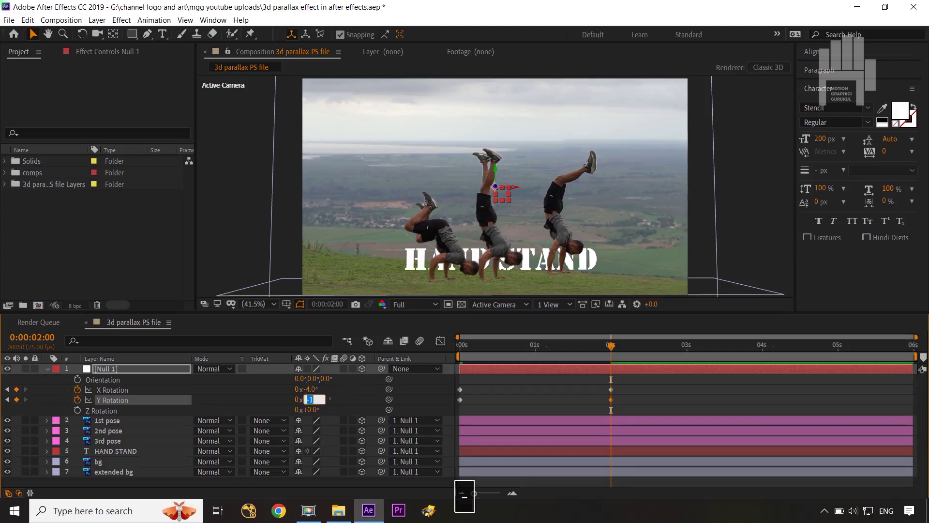
text(5)
click(340, 389)
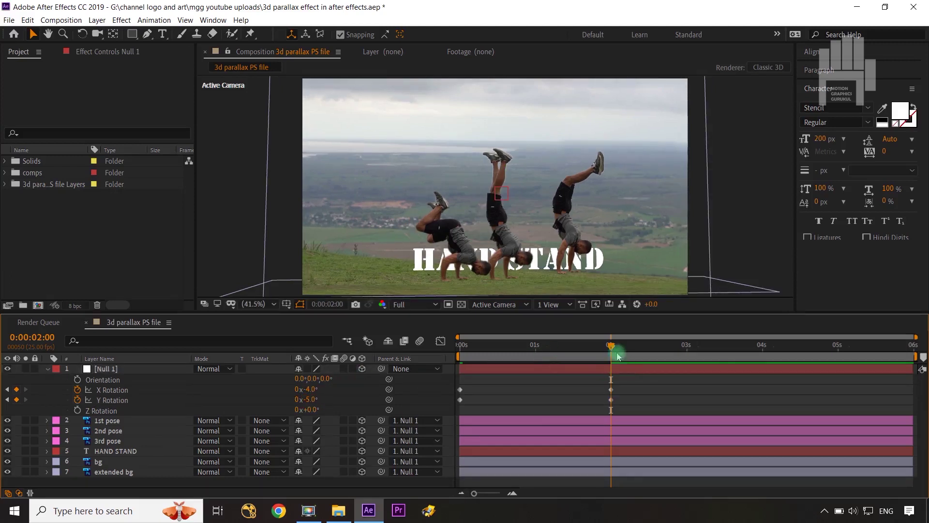
- Add X Rotation and Y Rotation keyframes at 1 second on Null 1, keeping the interpolated values
drag(610, 350, 537, 357)
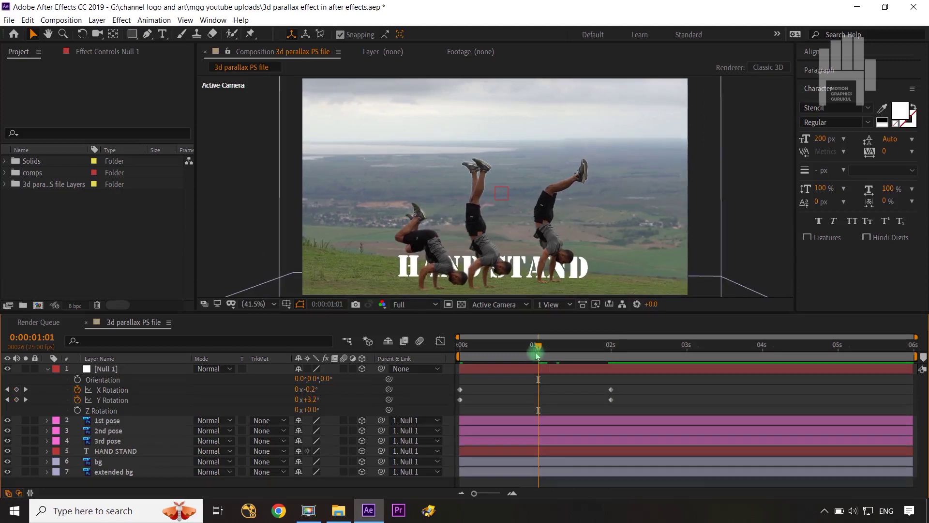
key(ctrl+Left)
click(331, 392)
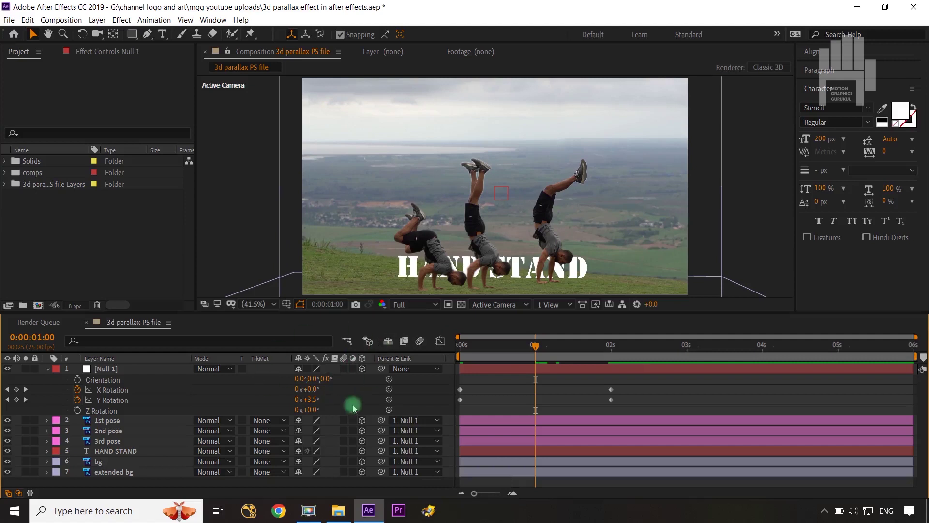
click(16, 389)
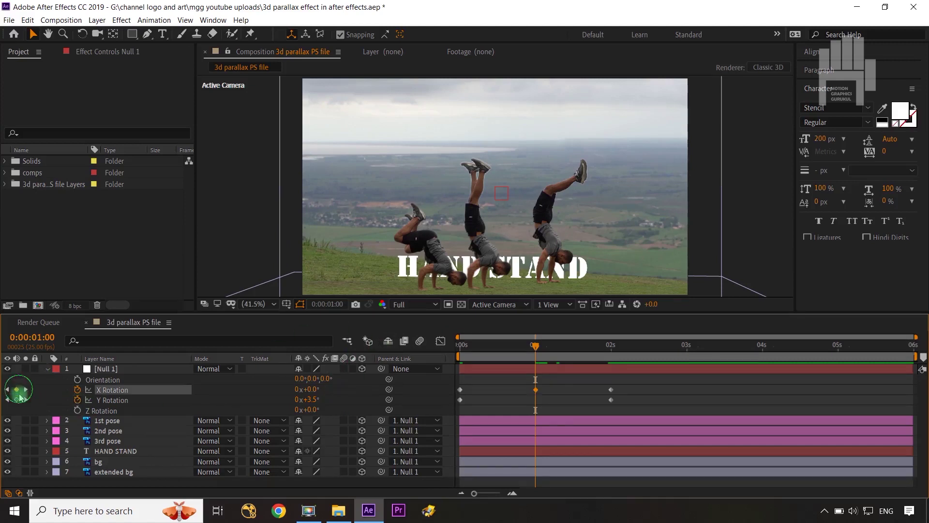
click(17, 400)
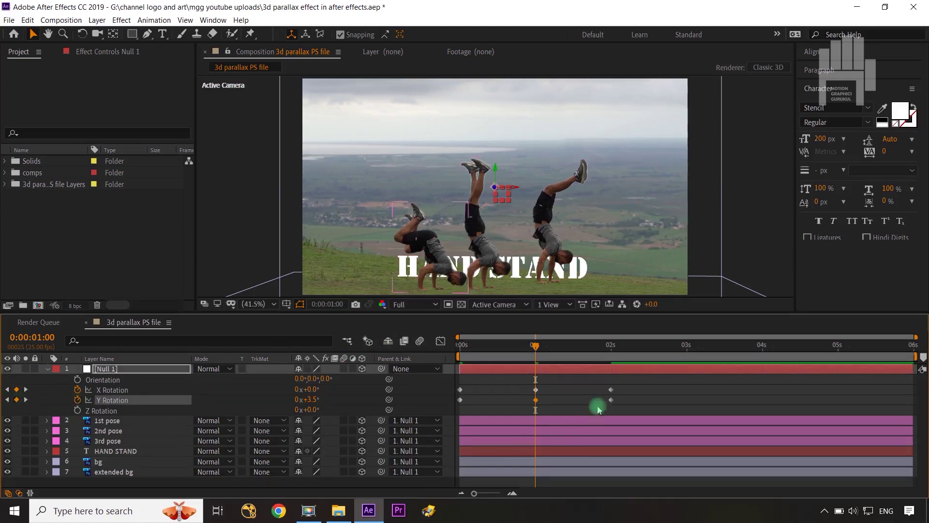
- Apply Easy Ease to all of Null 1's X and Y Rotation keyframes and show their speed graph
drag(621, 382, 443, 410)
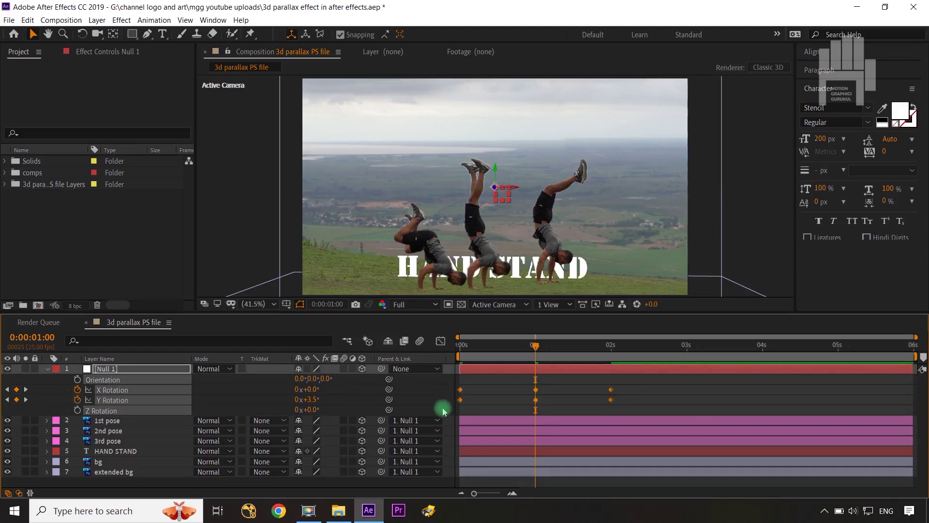
key(F9)
click(441, 345)
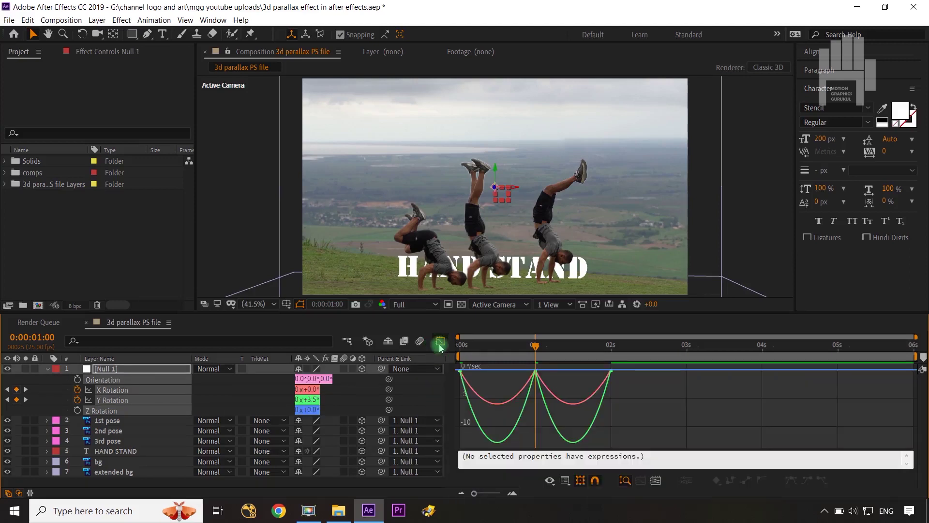
- Stretch the speed handles of the first and last rotation keyframes toward the middle keyframe at 1 second
drag(571, 386, 481, 364)
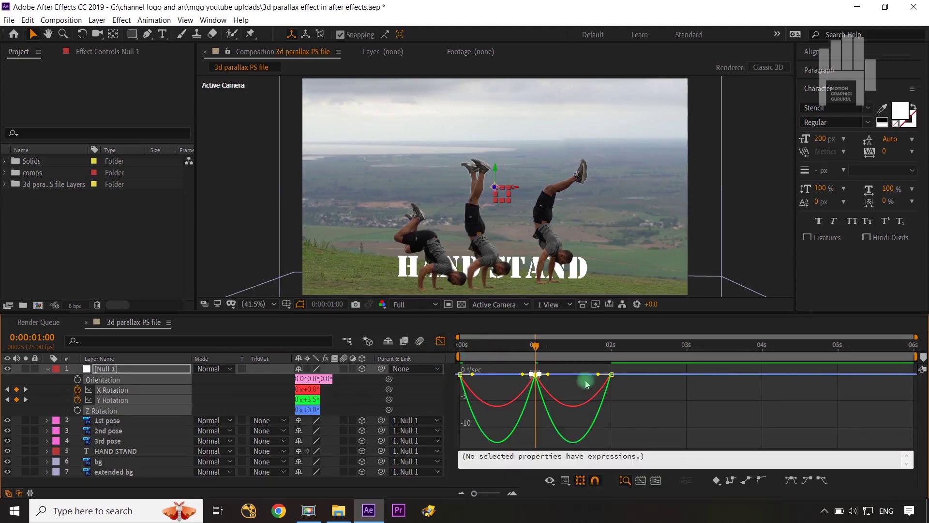
drag(593, 374, 542, 374)
drag(627, 413, 562, 377)
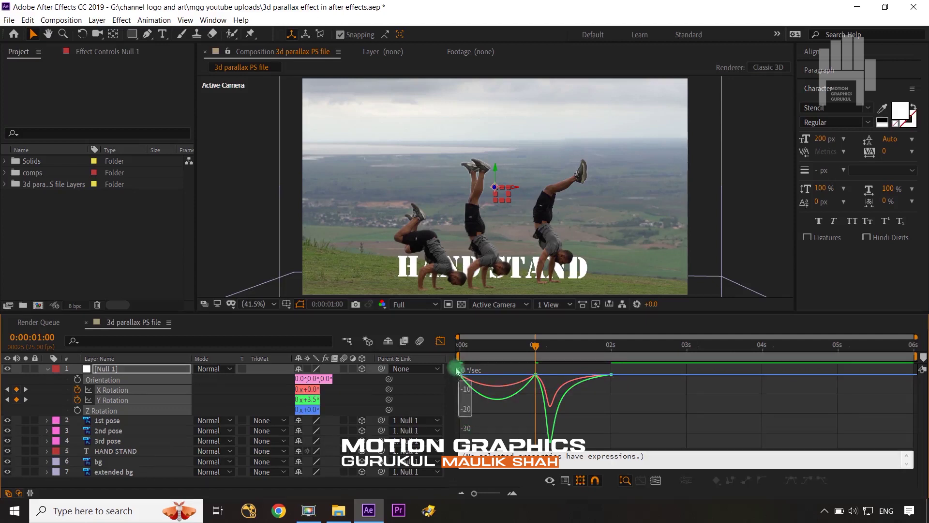
drag(474, 374, 498, 375)
- Shorten both speed handles of the 1-second rotation keyframes to sharpen the speed peak there, and close the graph view
click(535, 374)
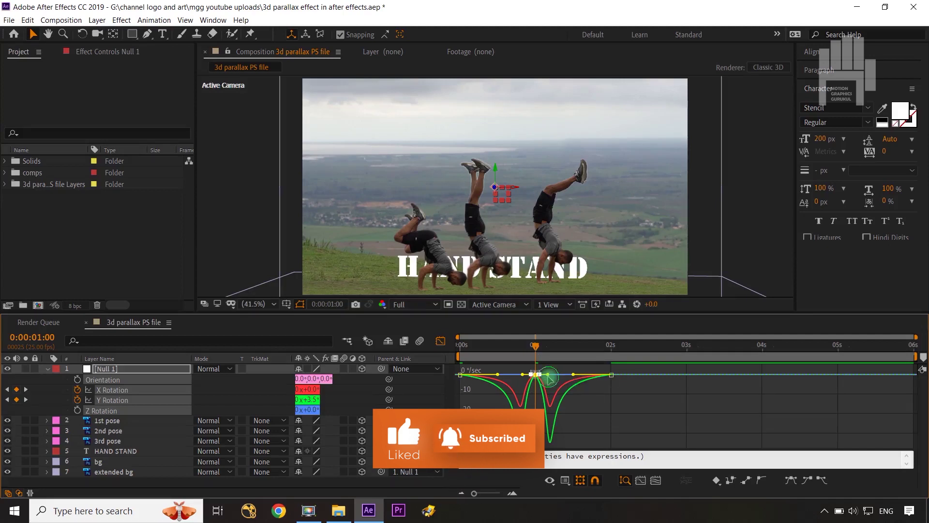
mouse_move(550, 376)
mouse_down()
mouse_move(523, 377)
mouse_move(543, 380)
mouse_up()
click(514, 366)
click(582, 397)
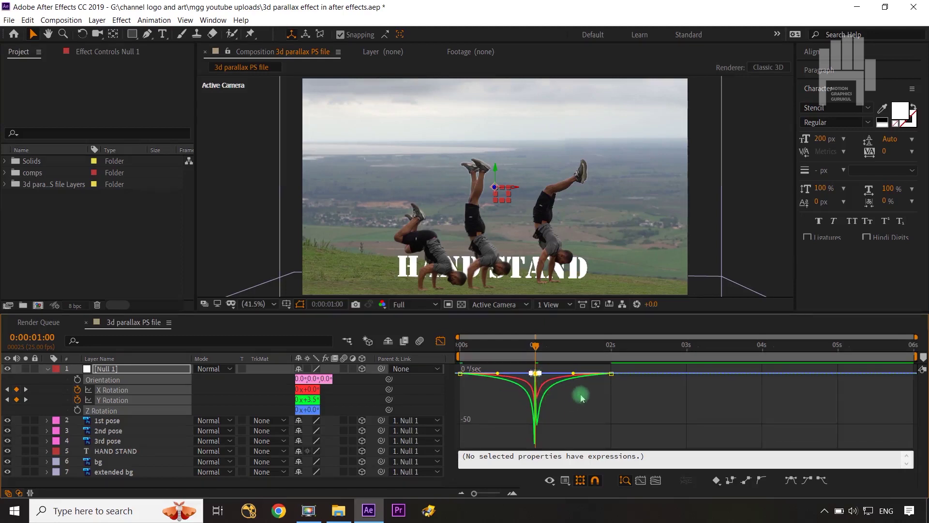
click(441, 341)
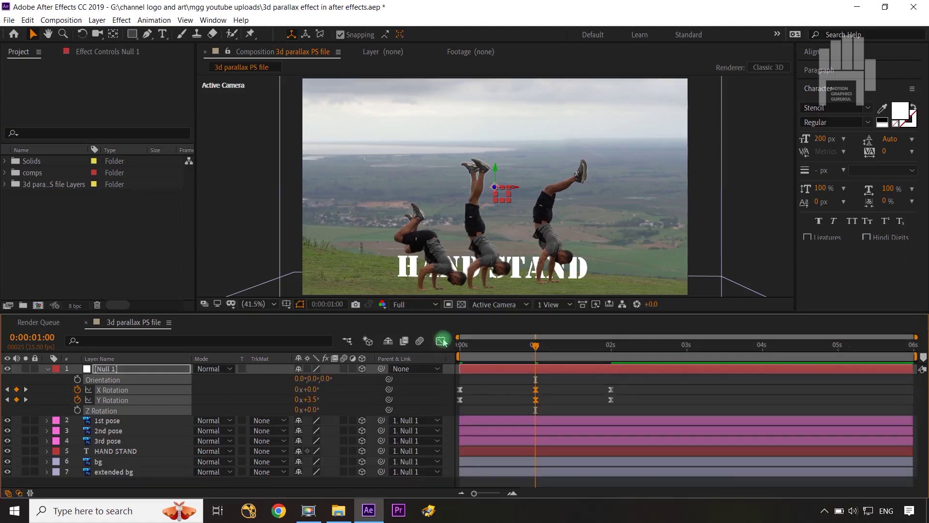
click(180, 408)
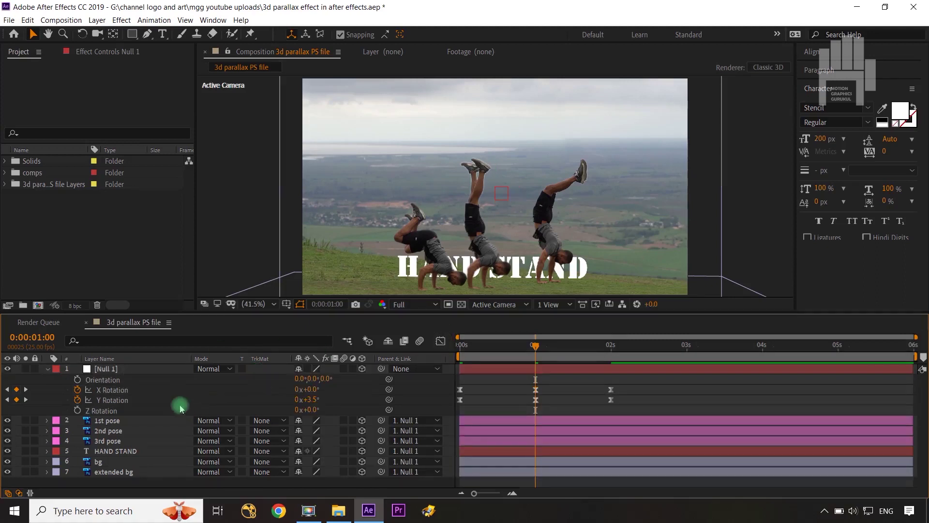
- Add a Position keyframe to Null 1 and move it to 0 seconds
click(147, 372)
key(p)
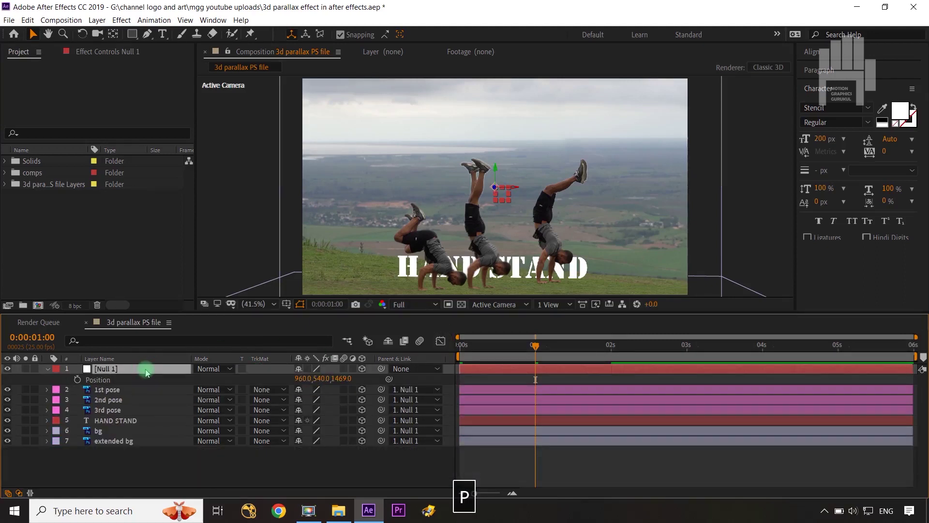
click(77, 380)
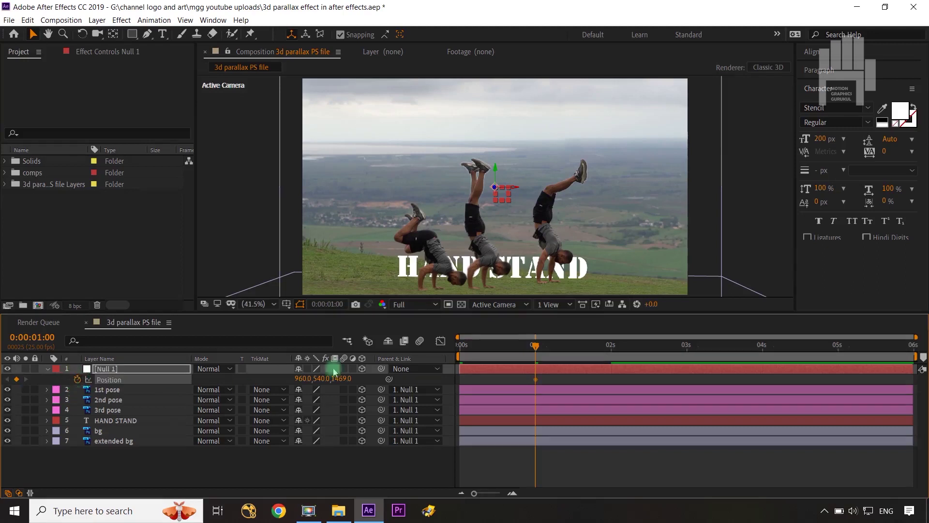
click(467, 382)
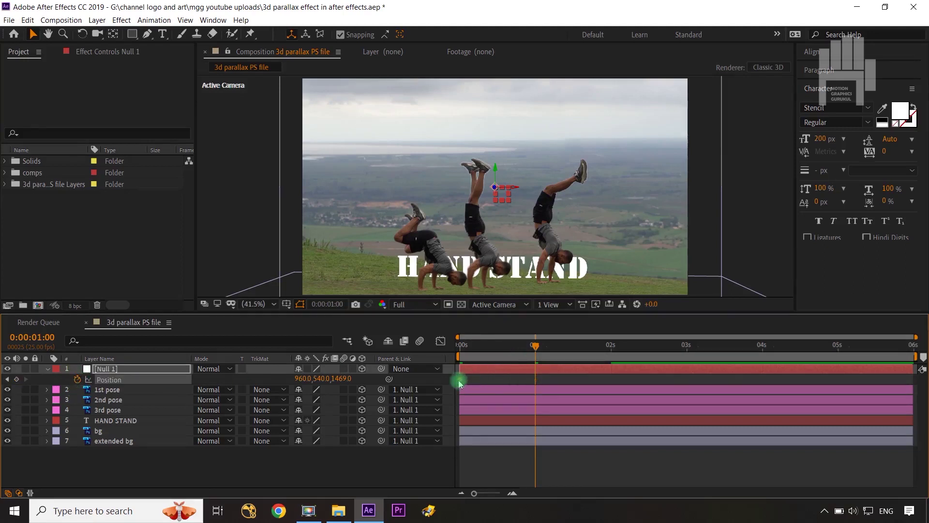
- At 1 second, set Null 1's Position to 483, 540, -422, bringing the scene in close on the 3rd pose
click(179, 403)
click(344, 379)
drag(344, 379, 156, 431)
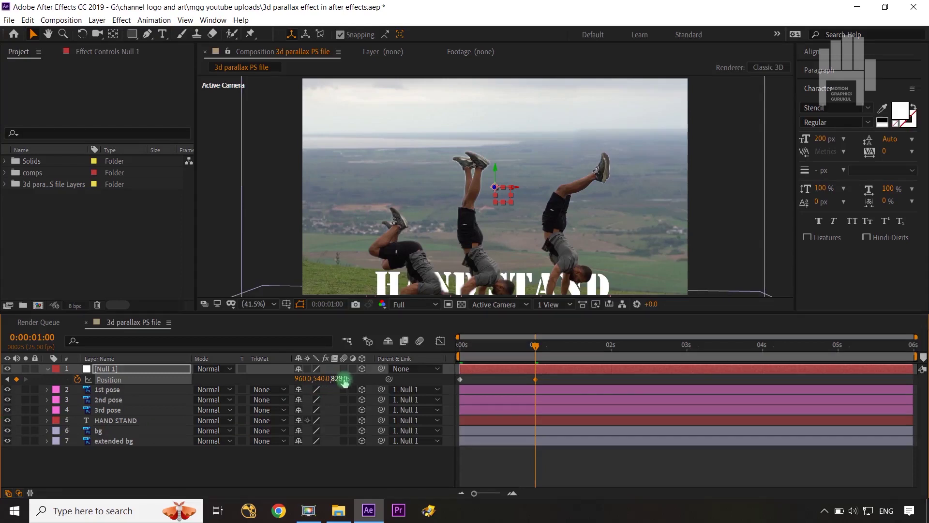
drag(345, 381, 9, 438)
drag(303, 379, 36, 393)
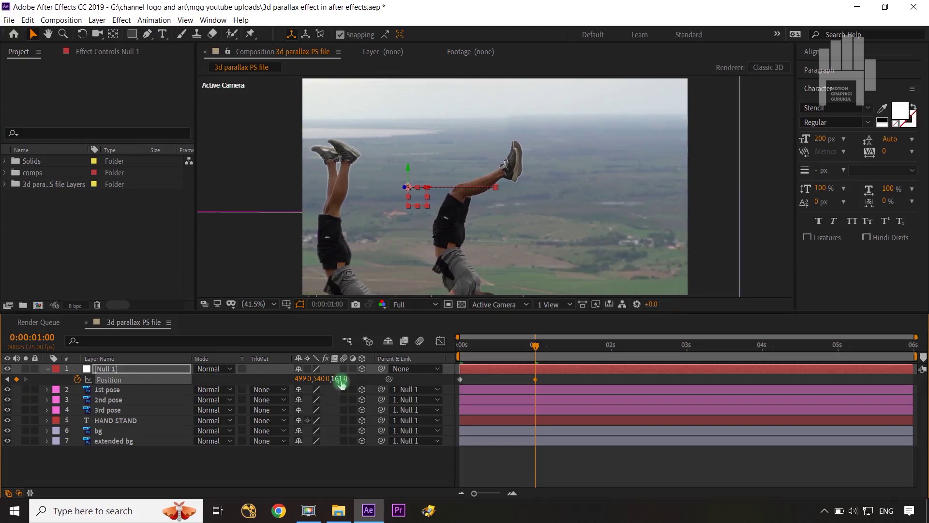
drag(294, 392, 173, 450)
drag(341, 380, 322, 381)
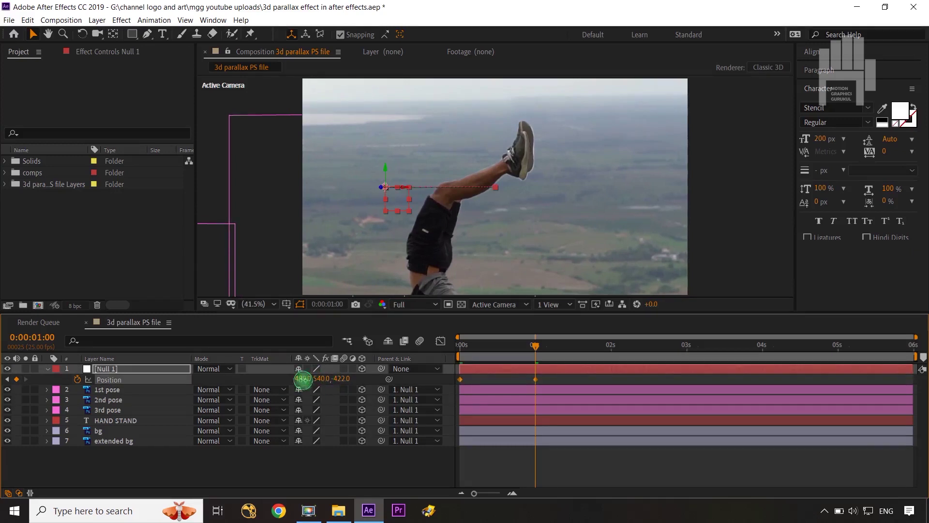
mouse_move(303, 379)
mouse_down()
mouse_move(354, 380)
mouse_move(286, 378)
mouse_up()
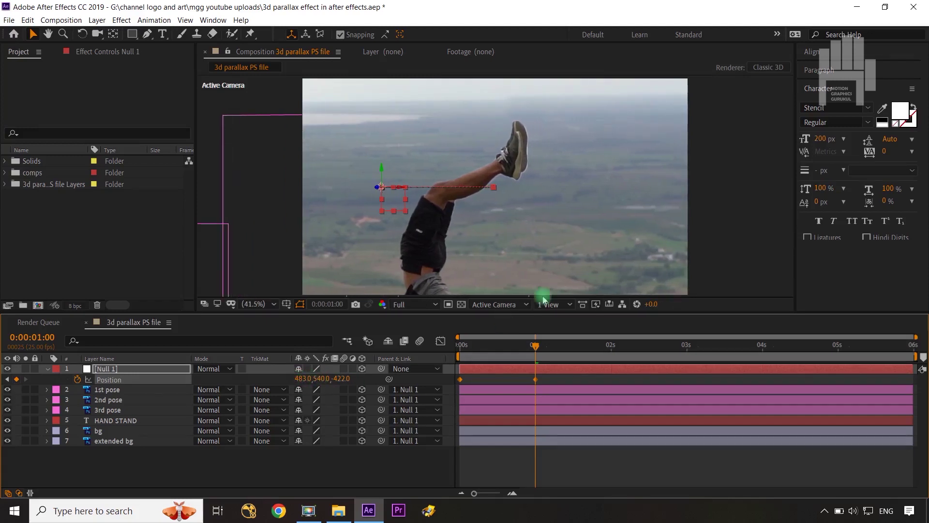
- Copy Null 1's 1-second Position keyframe to 0 seconds, replacing the keyframe there, and delete the one at 1 second
click(464, 380)
click(553, 381)
click(527, 380)
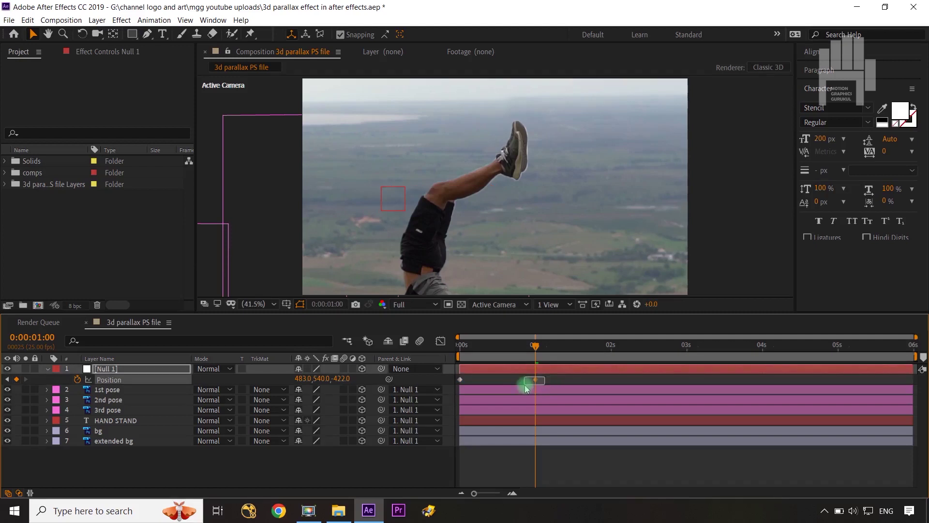
key(ctrl+c)
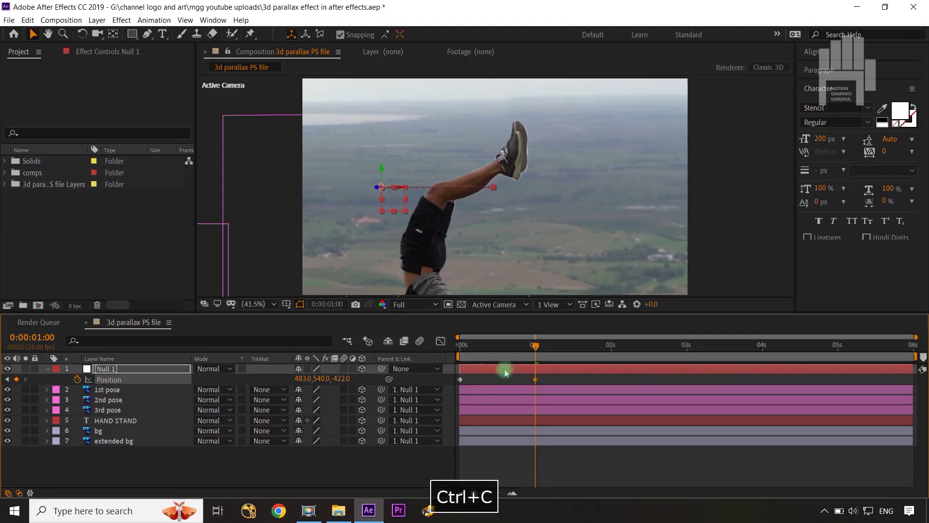
drag(535, 346, 459, 347)
click(490, 379)
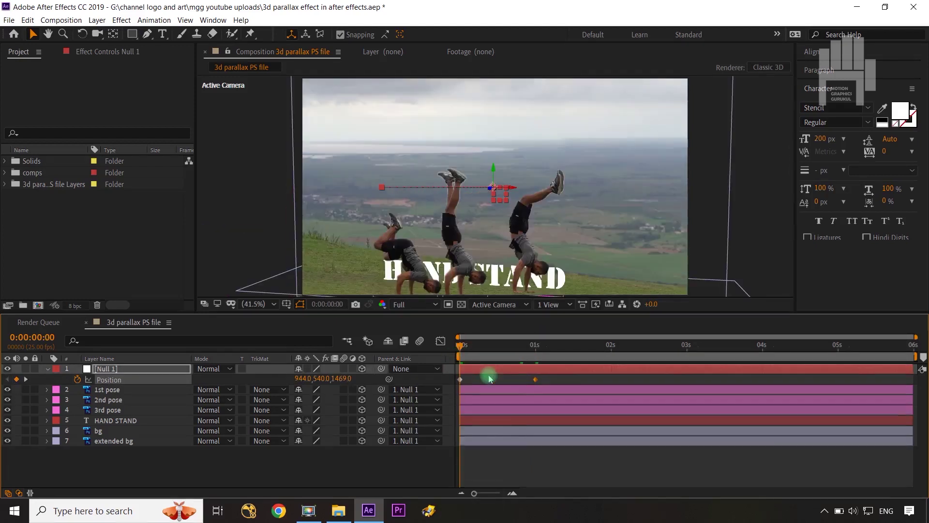
key(ctrl+v)
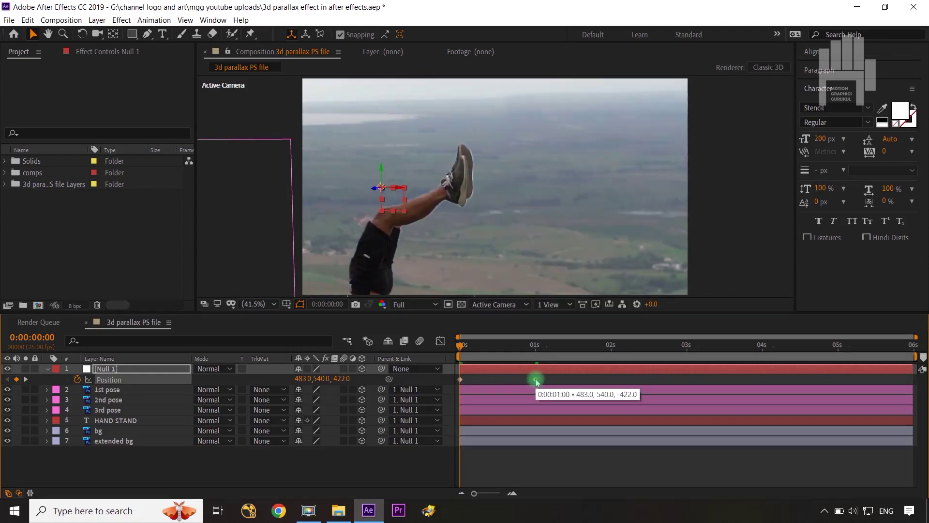
click(535, 379)
key(Delete)
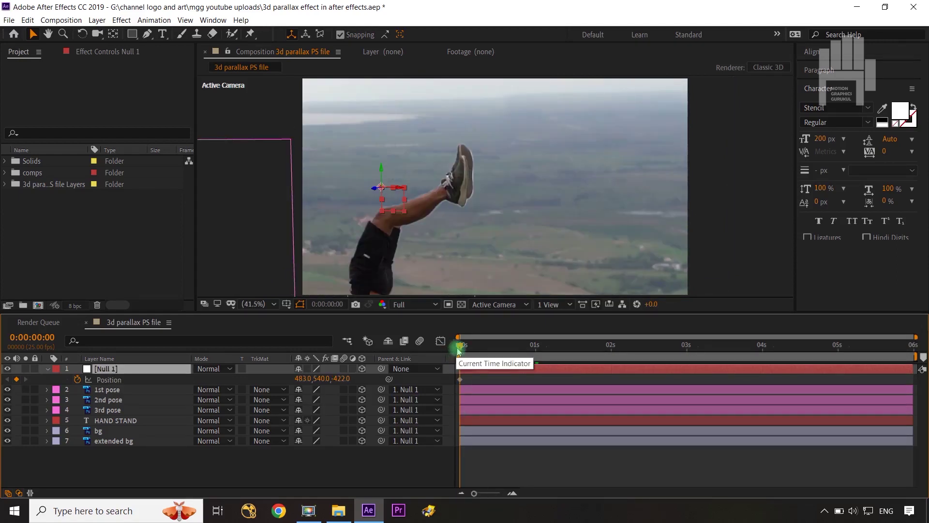
- At 2 seconds, set Null 1's Position to 868, 480, 1724 so that all three poses and the text are in frame
drag(459, 350, 610, 357)
drag(615, 357, 611, 357)
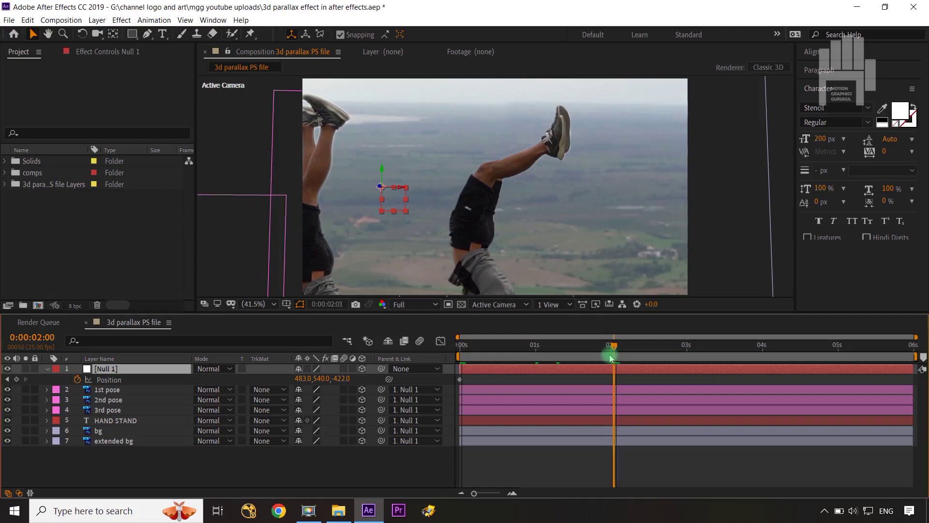
drag(357, 381, 515, 346)
click(339, 384)
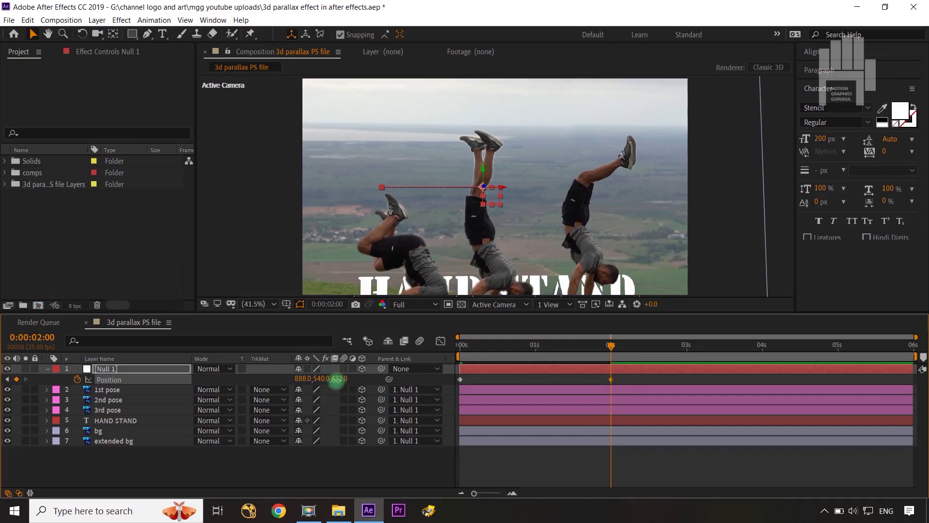
drag(336, 380, 638, 361)
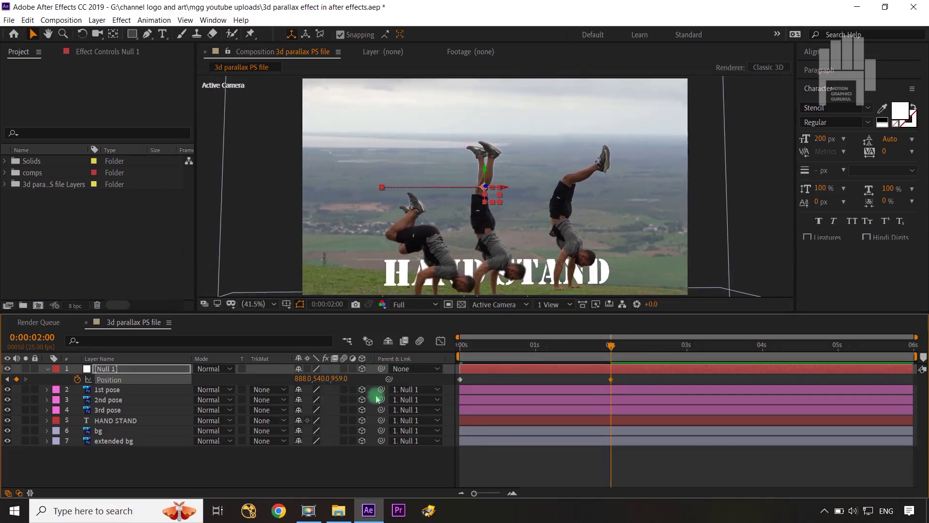
drag(337, 384, 677, 362)
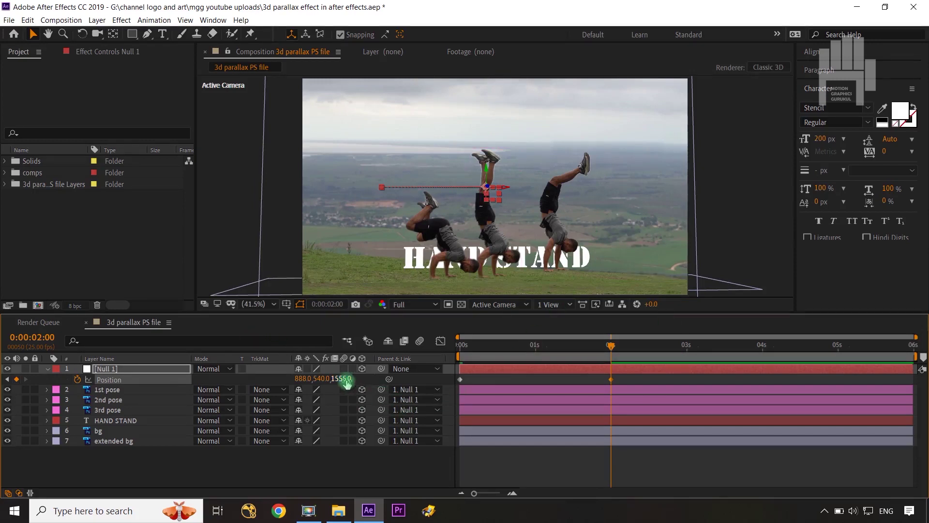
drag(357, 378, 435, 368)
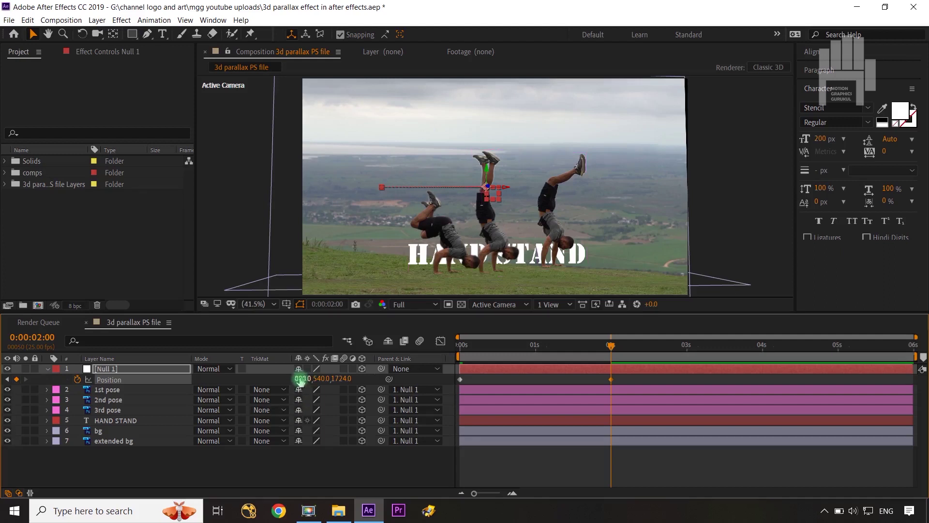
drag(299, 378, 289, 378)
click(341, 474)
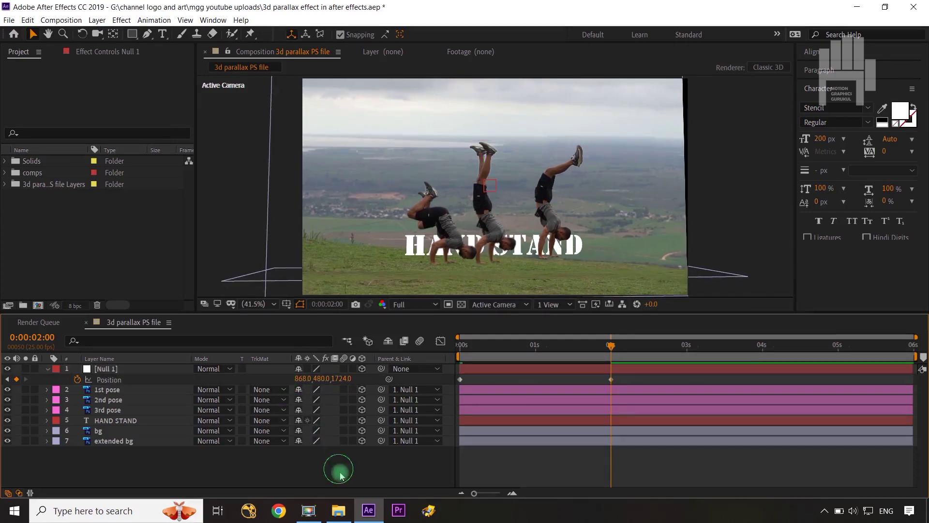
- Add a Position keyframe to Null 1 at 1 second and apply Easy Ease to all of its Position keyframes
drag(612, 347, 536, 360)
click(157, 397)
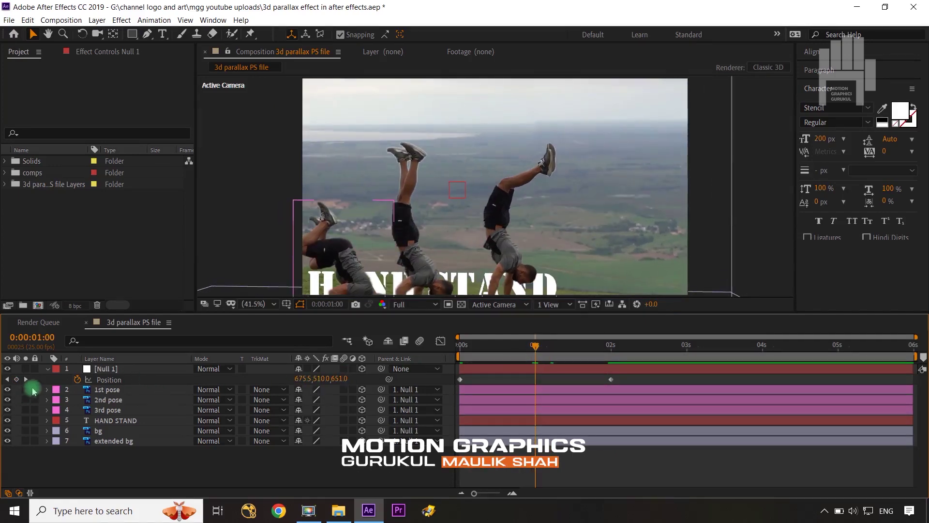
click(18, 380)
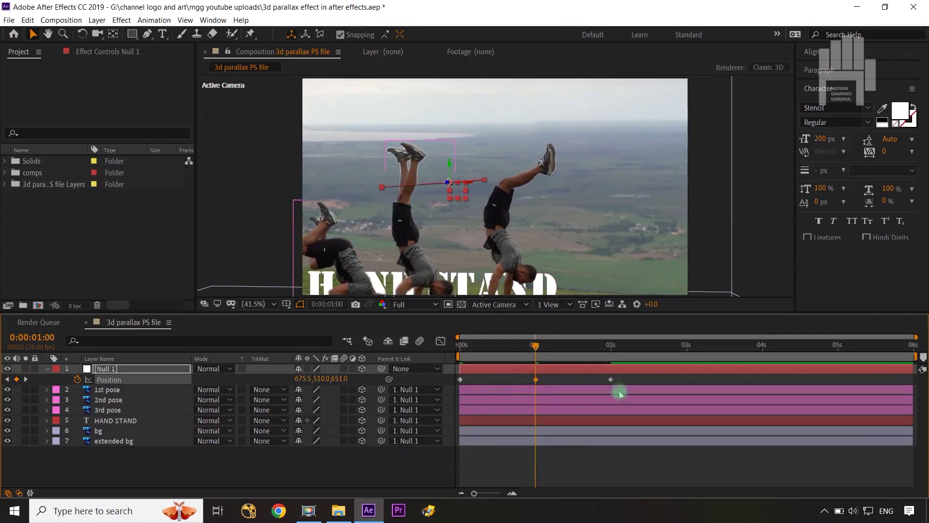
drag(621, 394, 455, 380)
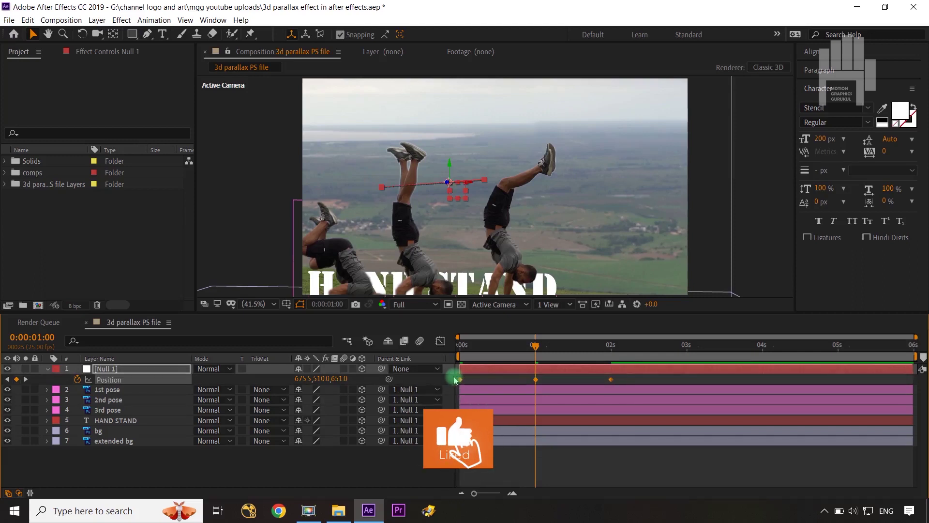
key(F9)
- Show the Position speed graph and stretch the speed handles of the last and first keyframes toward the 1-second keyframe
click(440, 341)
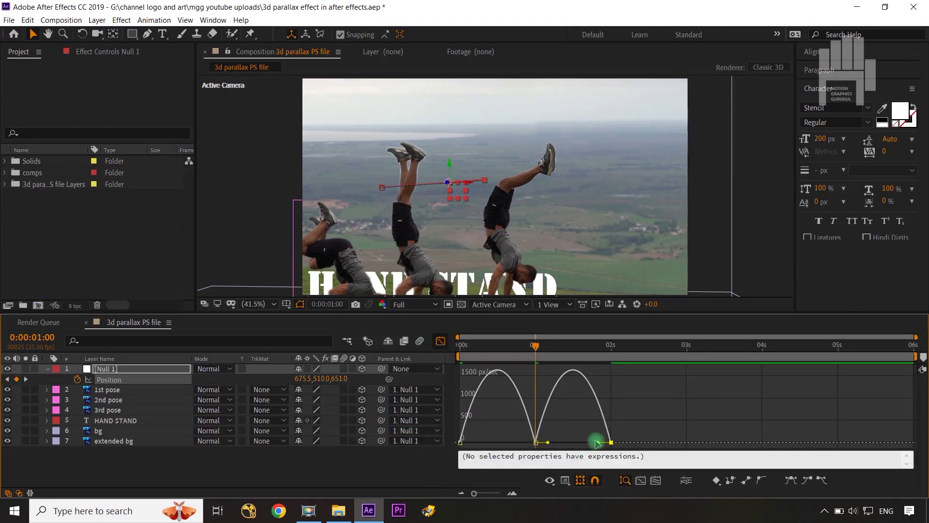
drag(569, 444, 557, 437)
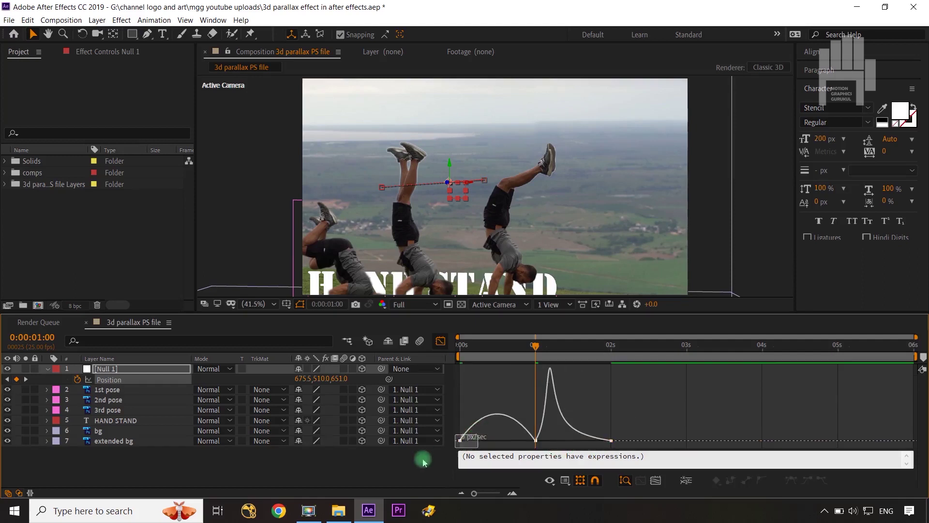
click(469, 446)
drag(472, 441, 483, 442)
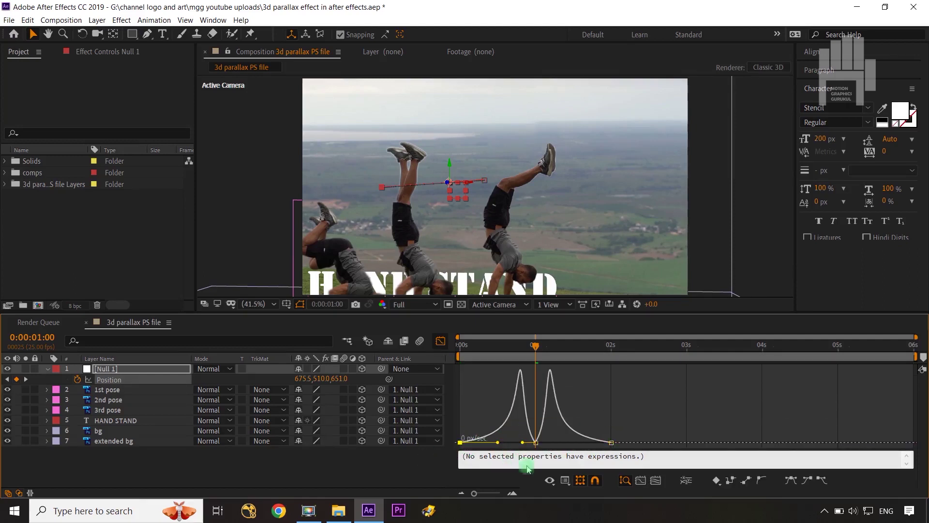
- Shorten both speed handles of the 1-second Position keyframe to sharpen the speed change there, and close the graph view
drag(553, 449, 531, 446)
click(523, 443)
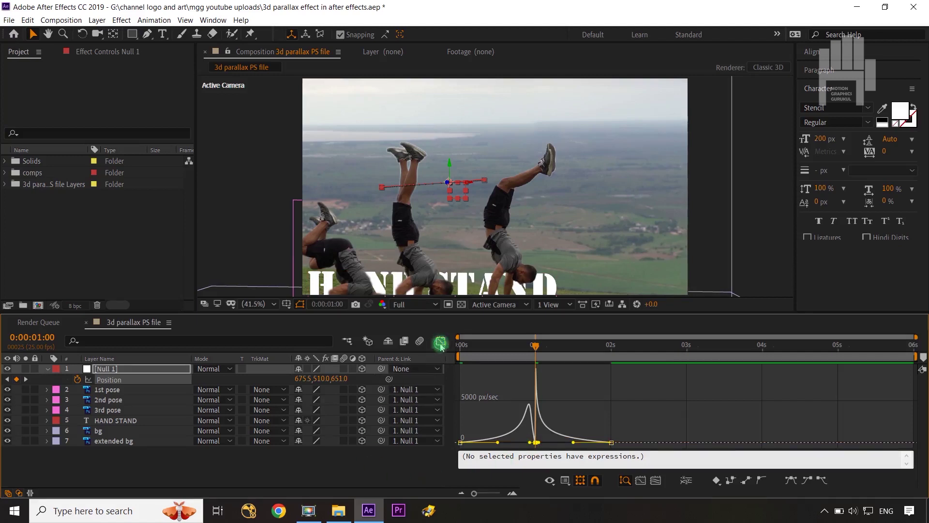
click(440, 342)
click(403, 480)
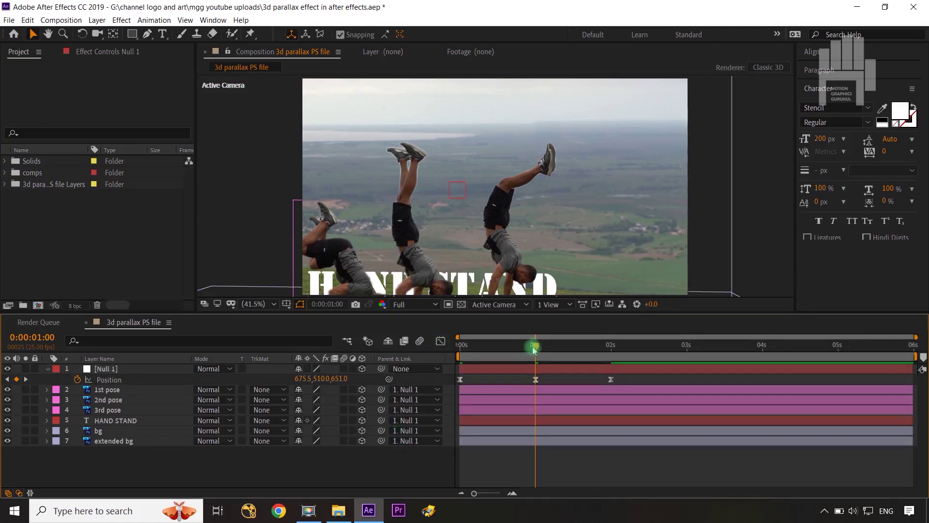
- End the work area at 0:00:02:06 and set Null 1's X position at 2 seconds to 968
drag(534, 348, 625, 351)
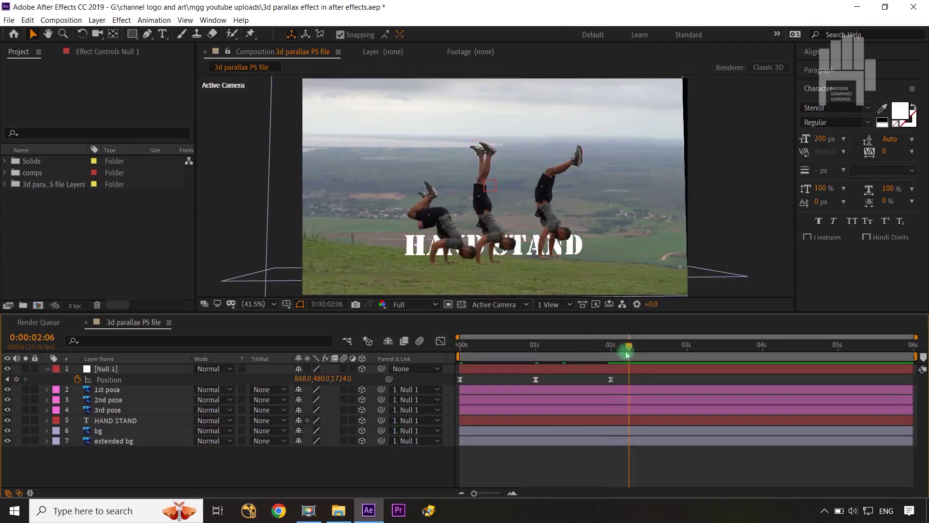
key(n)
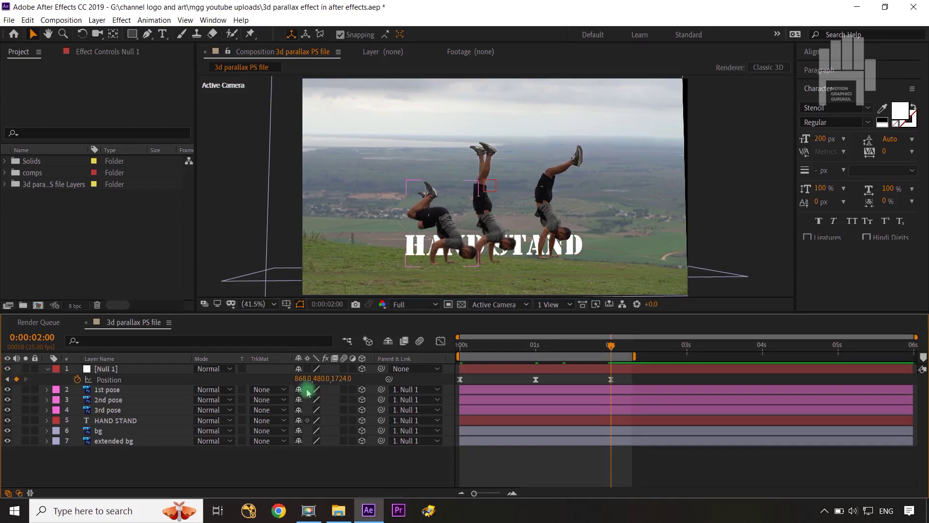
drag(300, 380, 352, 372)
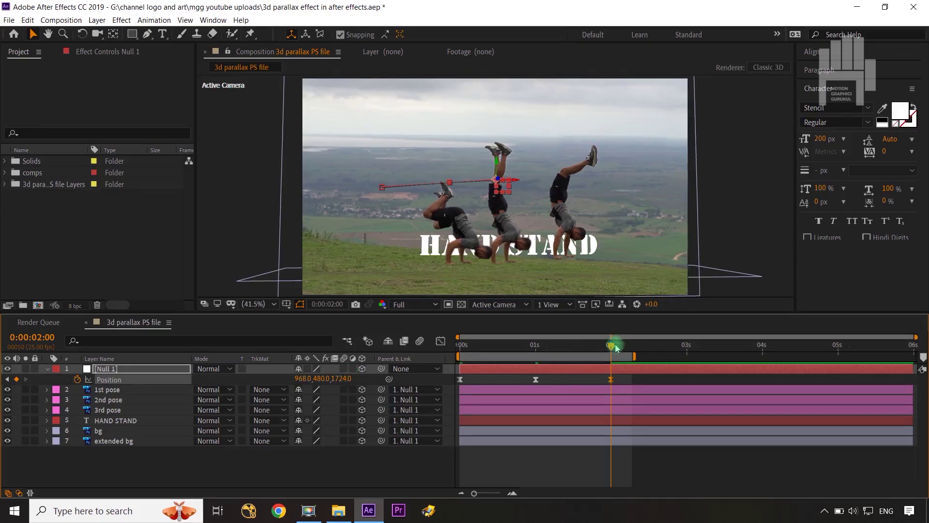
- Return to 0 seconds and turn on motion blur for the layers 1st pose through extended bg and for the composition
drag(560, 359, 452, 369)
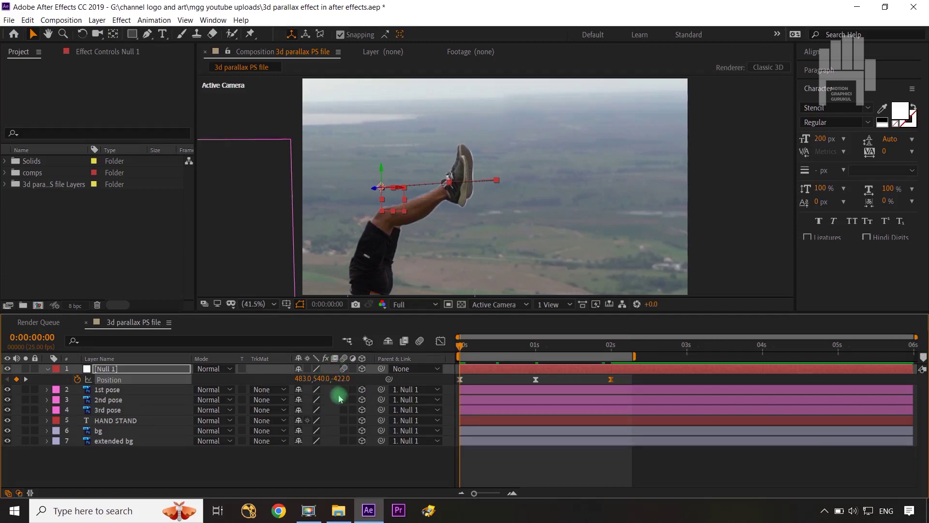
drag(342, 396, 351, 441)
click(420, 341)
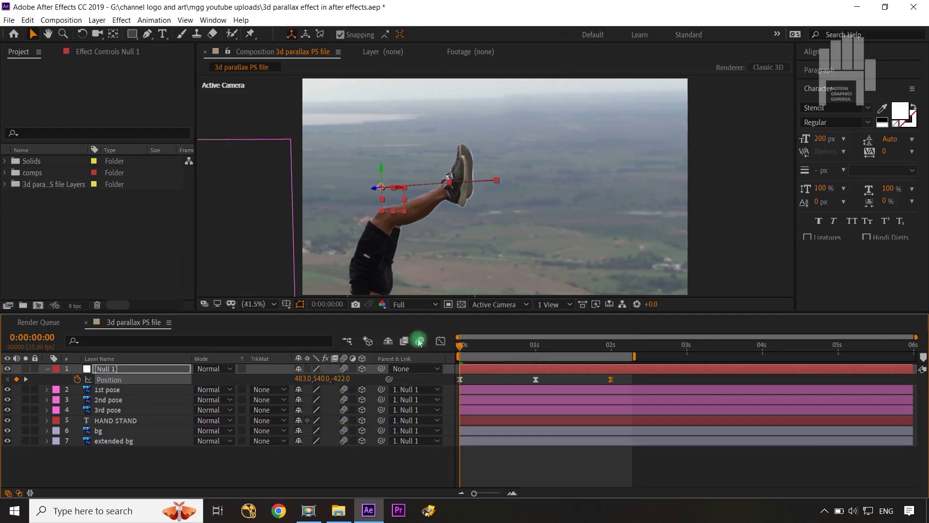
click(414, 454)
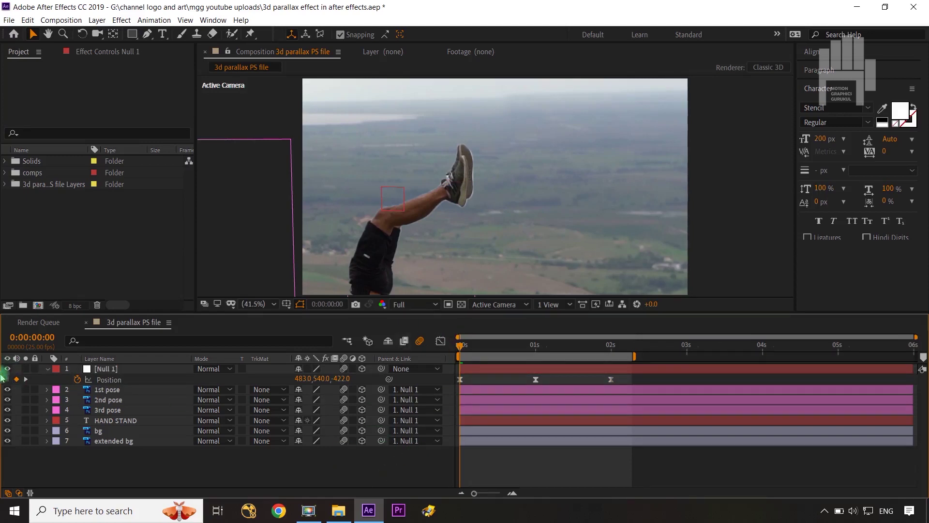
- Hide Null 1, reveal the Position property of the three pose layers and the HAND STAND text, and preview the animation
drag(191, 488, 433, 400)
key(p)
key(space)
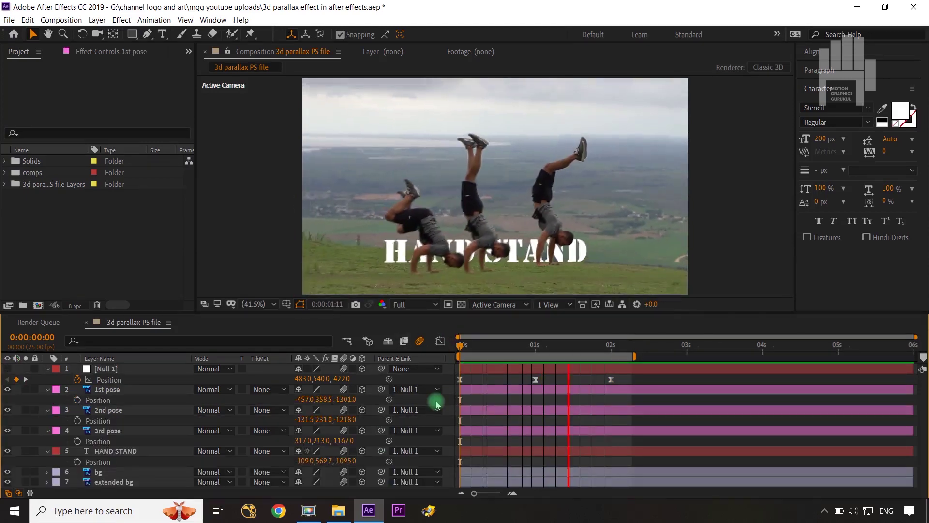